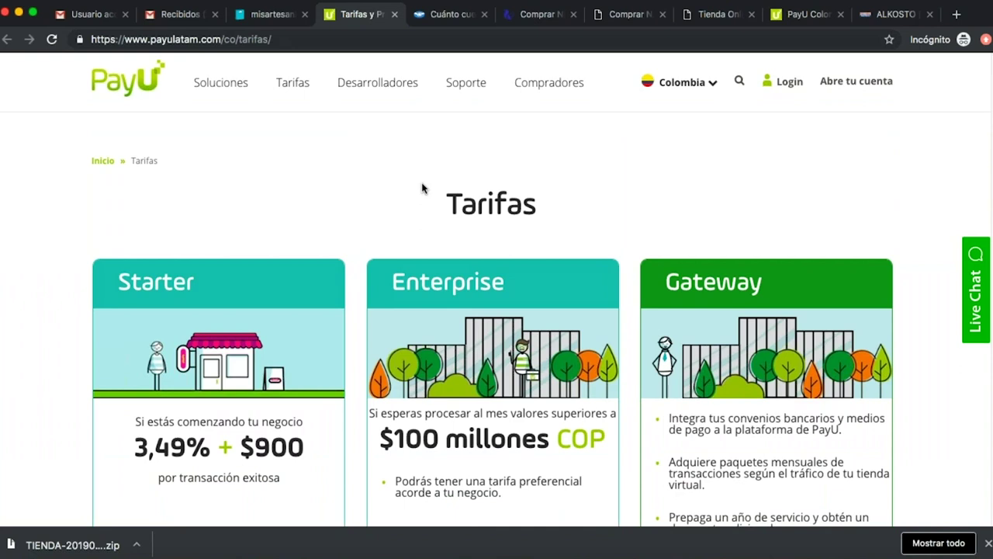
Skim PayU's Tarifas page, then highlight and deselect PayPal's international-transactions note on Medios de pago.
{"action": "scroll", "coordinate": [553, 220], "scroll_direction": "down", "scroll_amount": 3}
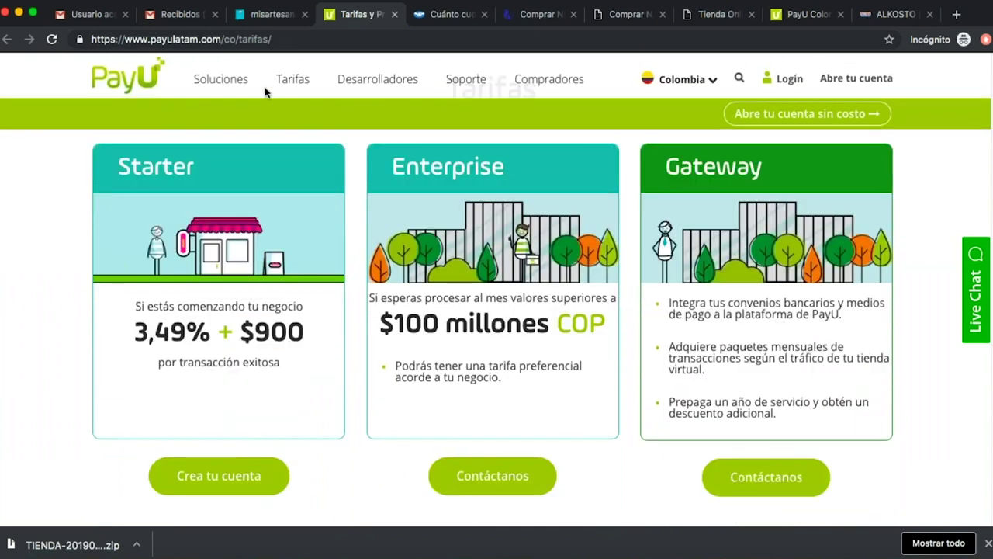
{"action": "left_click", "coordinate": [271, 14]}
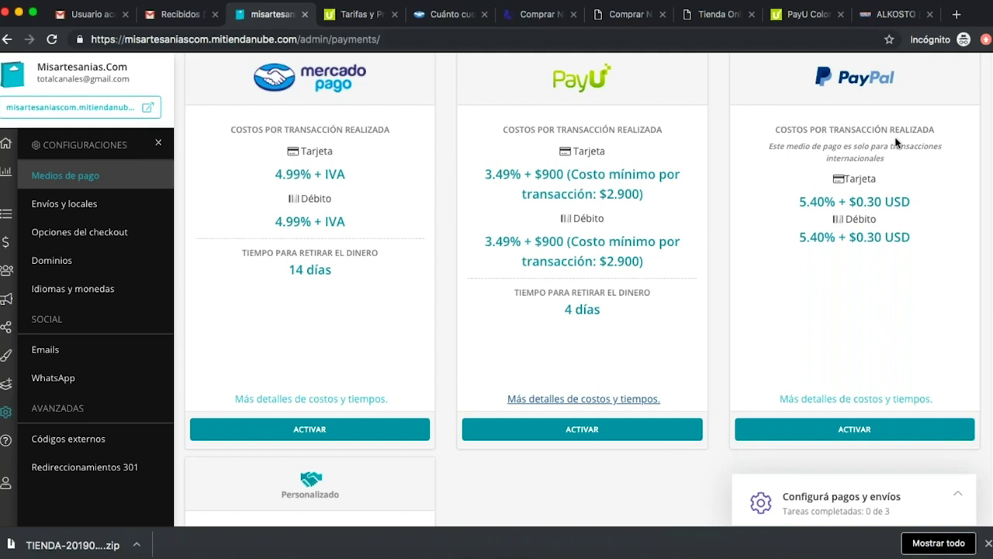
{"action": "left_click_drag", "start_coordinate": [768, 149], "coordinate": [898, 169]}
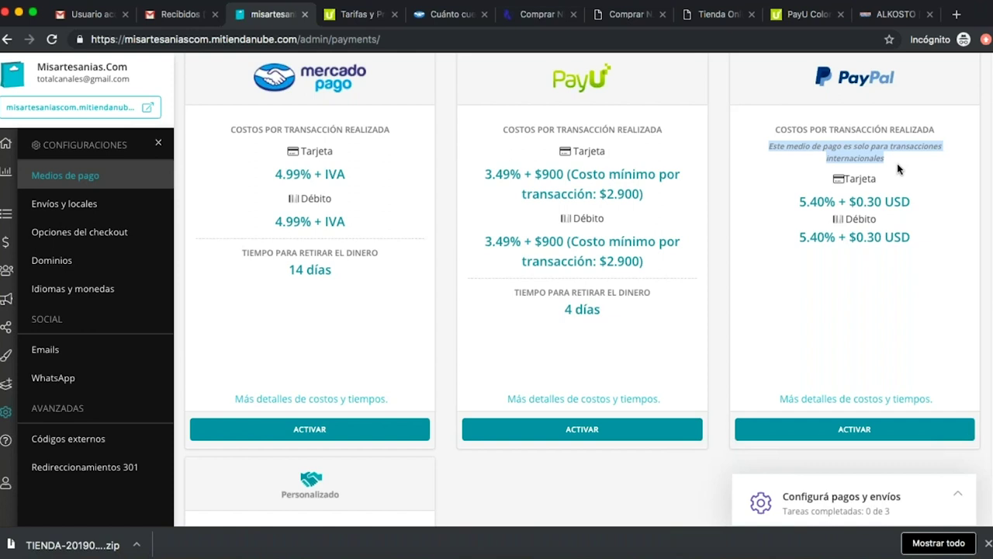
{"action": "left_click", "coordinate": [899, 80]}
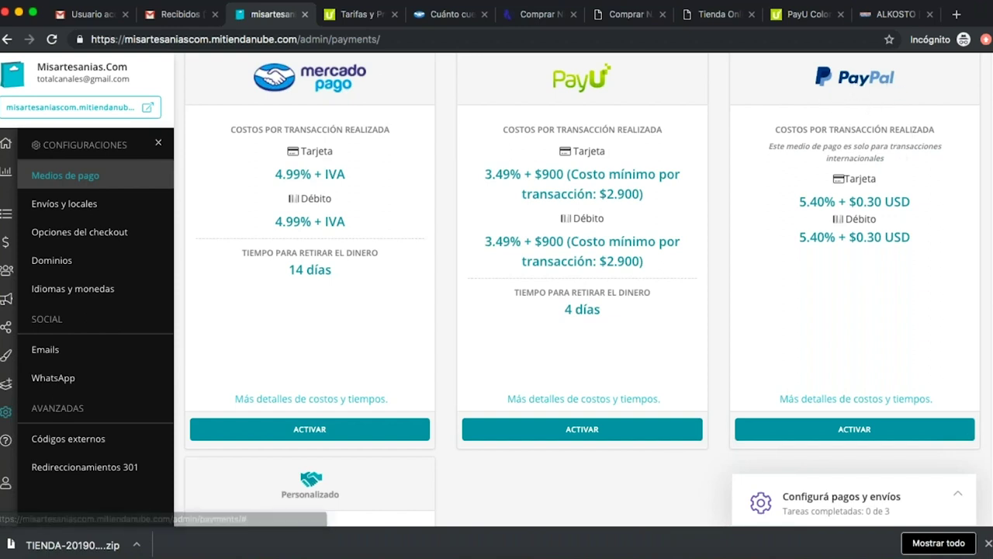
Review PayU's Starter fee of 3,49% + $900 and withdrawal notes, then return to Medios de pago.
{"action": "left_click", "coordinate": [358, 14]}
{"action": "scroll", "coordinate": [526, 219], "scroll_direction": "up", "scroll_amount": 3}
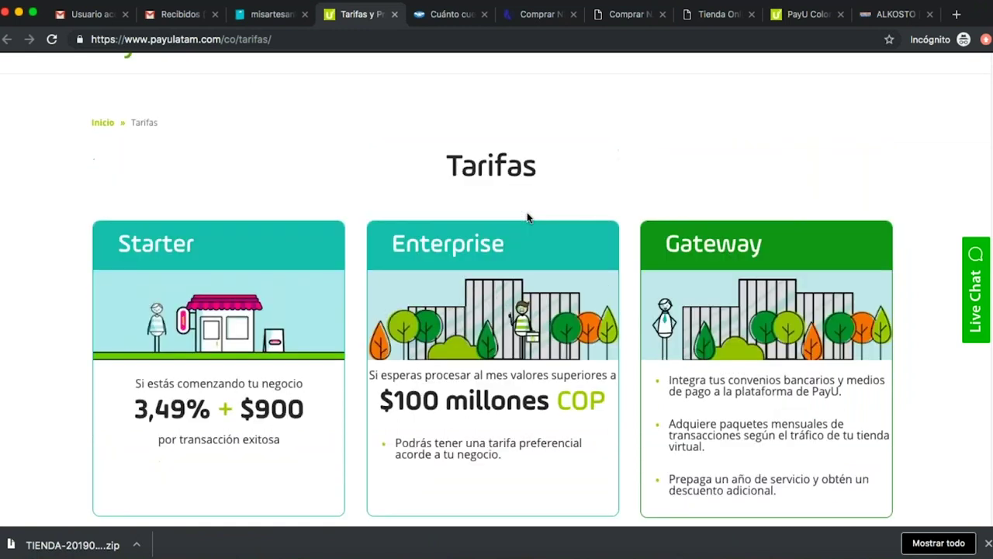
{"action": "scroll", "coordinate": [528, 215], "scroll_direction": "down", "scroll_amount": 10}
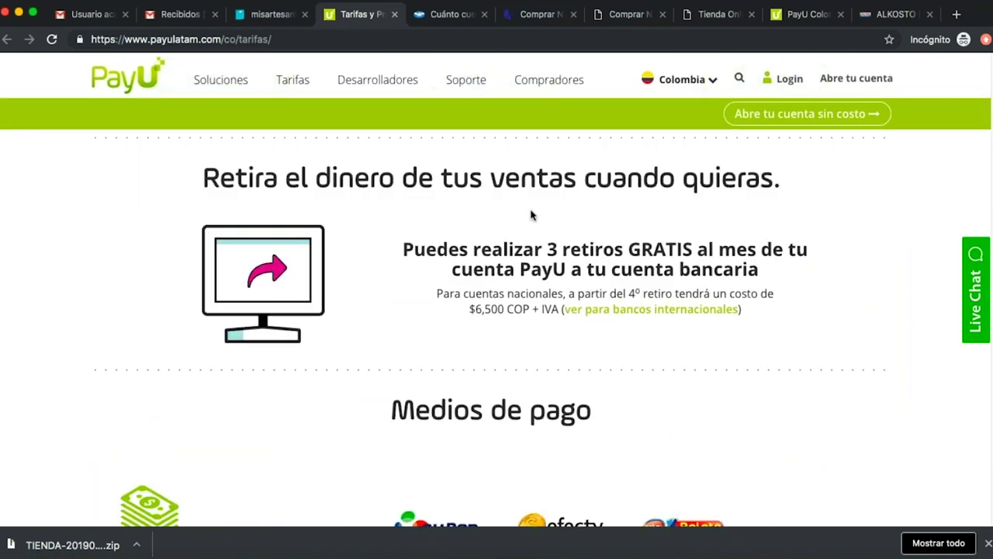
{"action": "scroll", "coordinate": [532, 211], "scroll_direction": "down", "scroll_amount": 4}
{"action": "scroll", "coordinate": [535, 214], "scroll_direction": "down", "scroll_amount": 5}
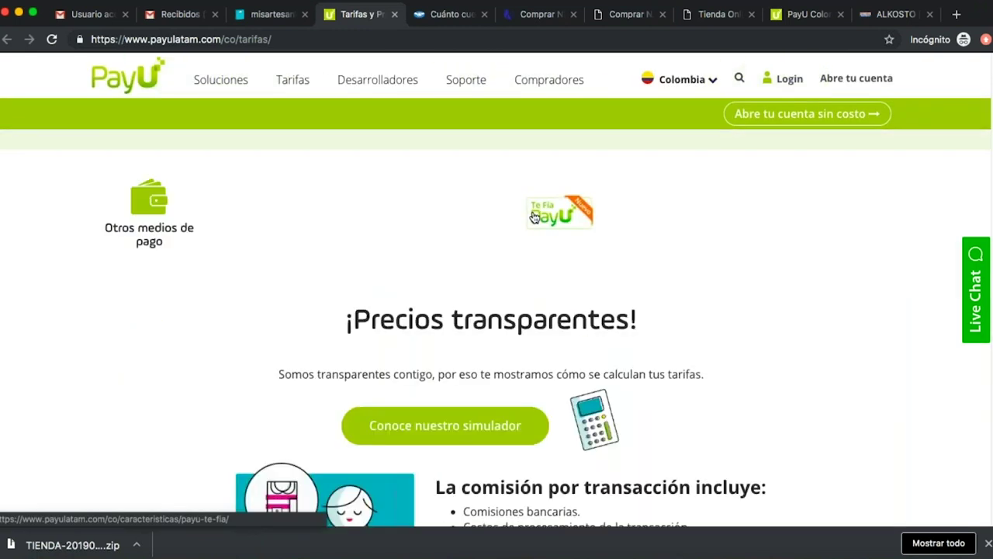
{"action": "scroll", "coordinate": [535, 215], "scroll_direction": "down", "scroll_amount": 6}
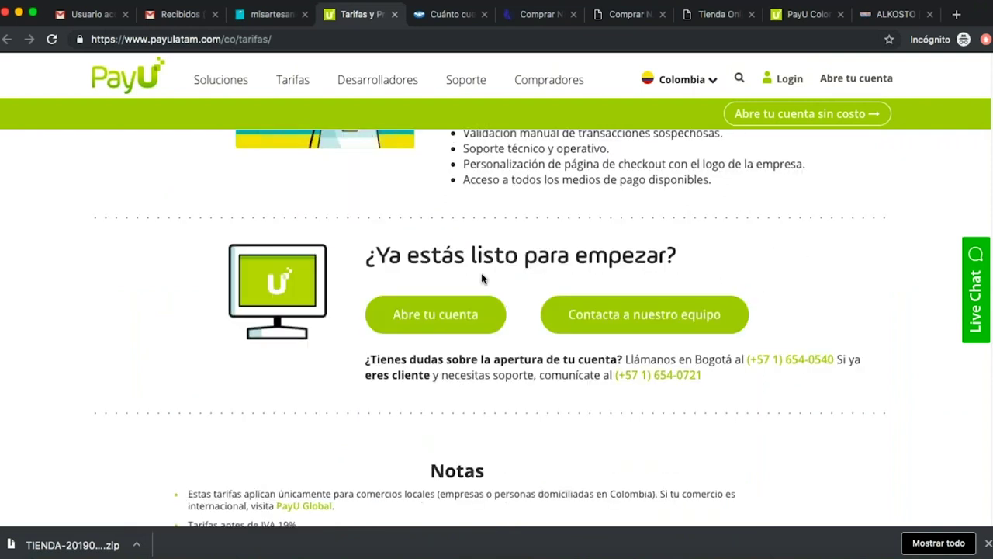
{"action": "scroll", "coordinate": [497, 280], "scroll_direction": "down", "scroll_amount": 3}
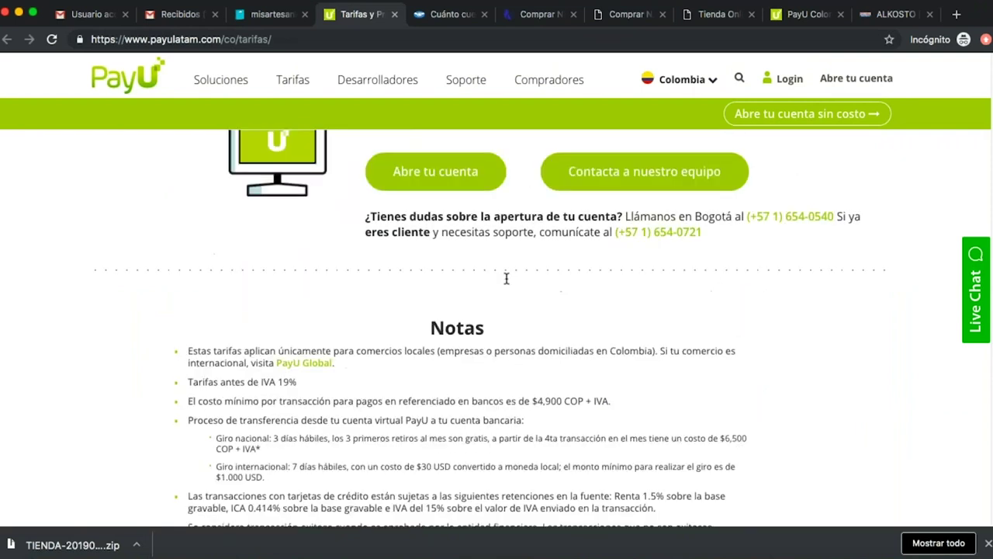
{"action": "scroll", "coordinate": [505, 282], "scroll_direction": "up", "scroll_amount": 10}
{"action": "scroll", "coordinate": [276, 510], "scroll_direction": "down", "scroll_amount": 5}
{"action": "scroll", "coordinate": [276, 509], "scroll_direction": "up", "scroll_amount": 3}
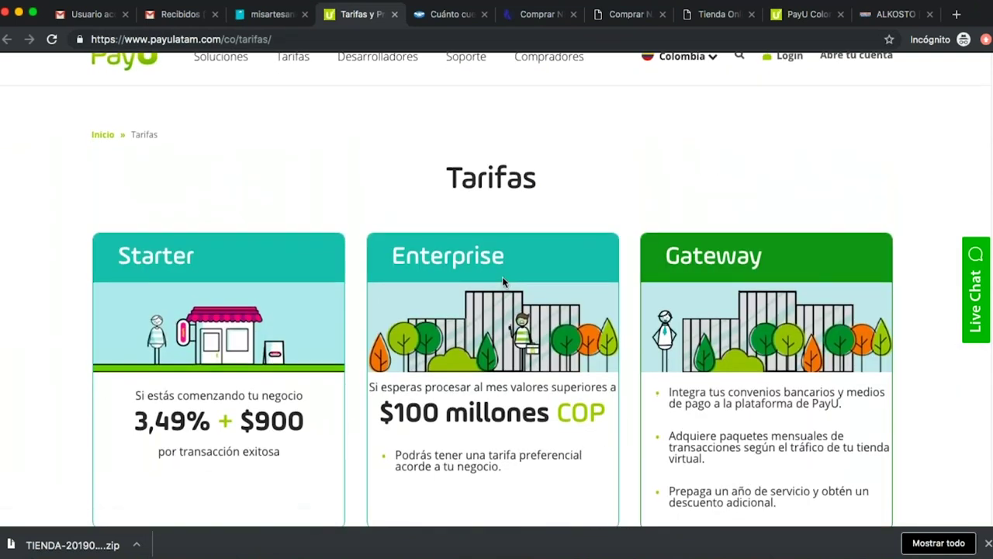
{"action": "left_click", "coordinate": [257, 22]}
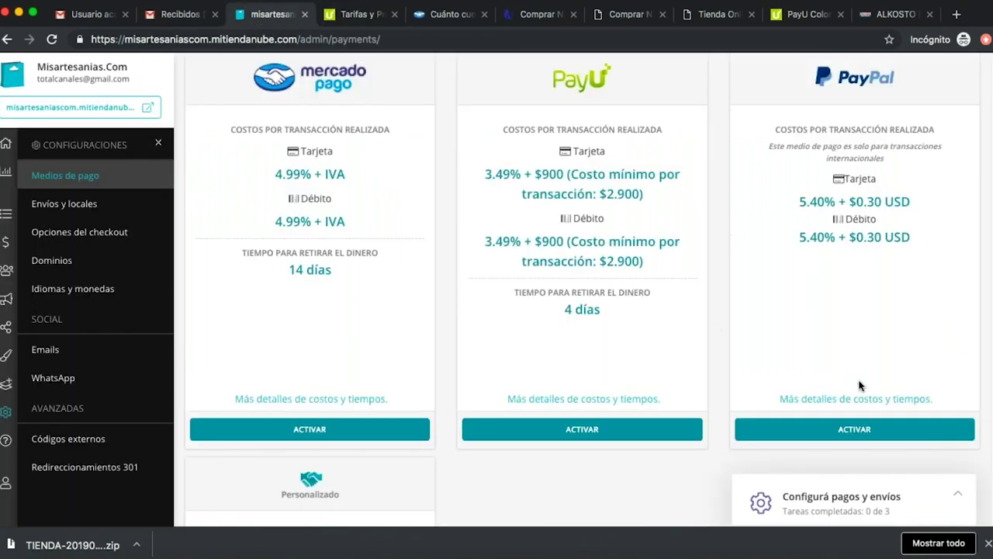
Open PayPal's cost details showing 5.4% + 0.30 USD per sale, then return to payments.
{"action": "left_click", "coordinate": [855, 399]}
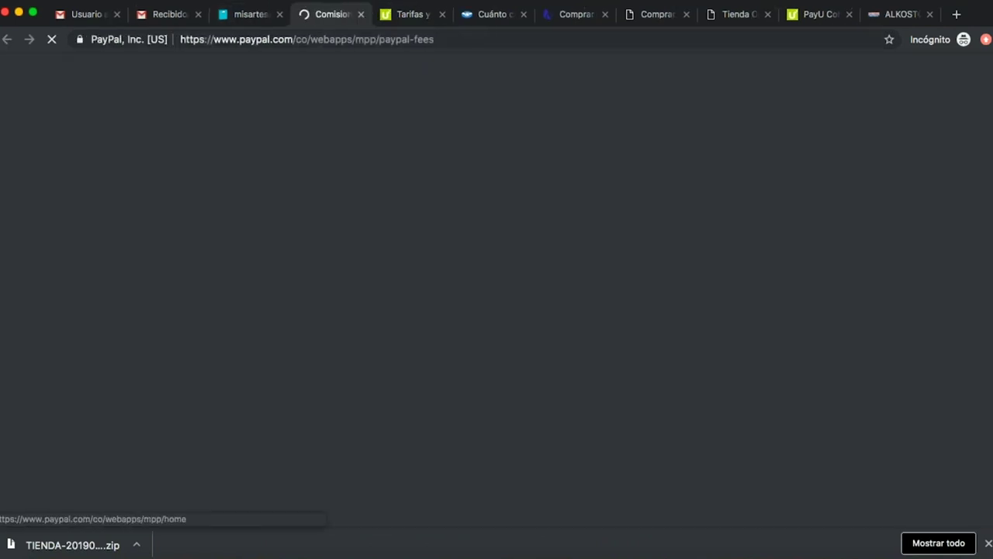
{"action": "scroll", "coordinate": [322, 265], "scroll_direction": "down", "scroll_amount": 10}
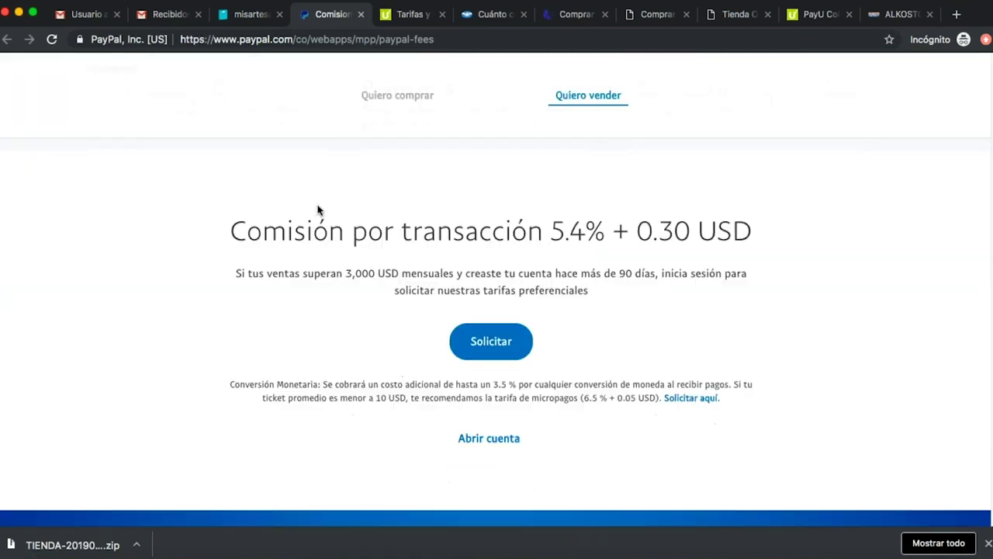
{"action": "scroll", "coordinate": [316, 208], "scroll_direction": "up", "scroll_amount": 4}
{"action": "scroll", "coordinate": [319, 207], "scroll_direction": "up", "scroll_amount": 8}
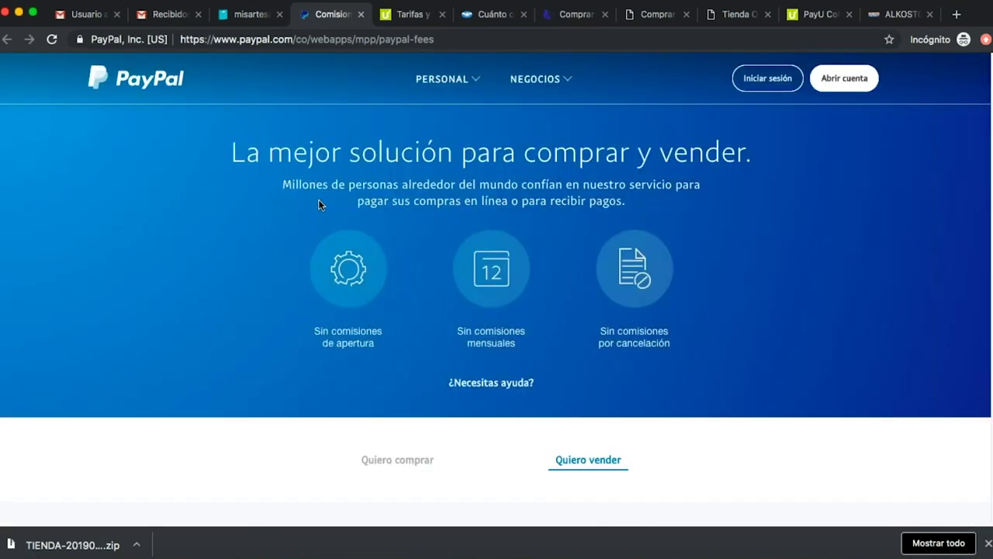
{"action": "left_click", "coordinate": [242, 12]}
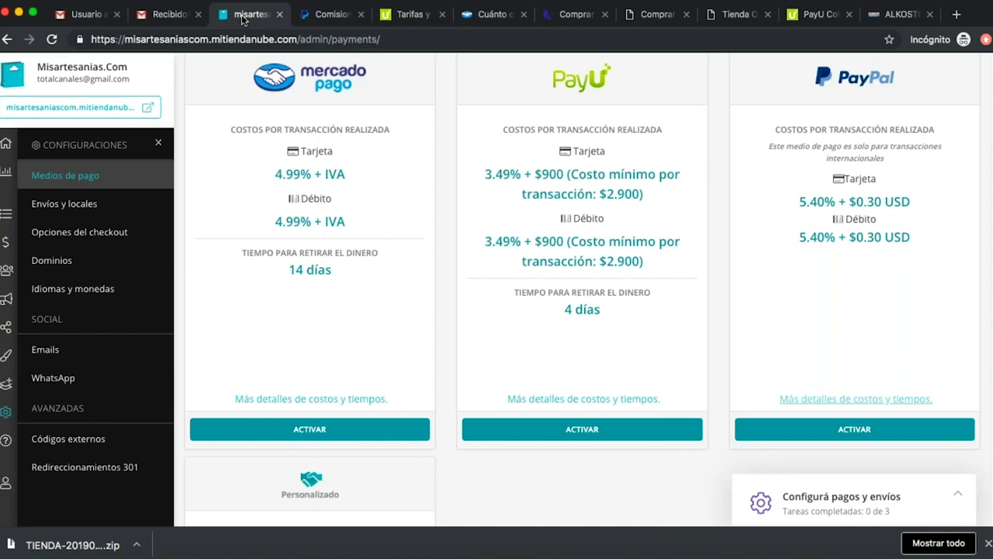
{"action": "scroll", "coordinate": [533, 277], "scroll_direction": "down", "scroll_amount": 3}
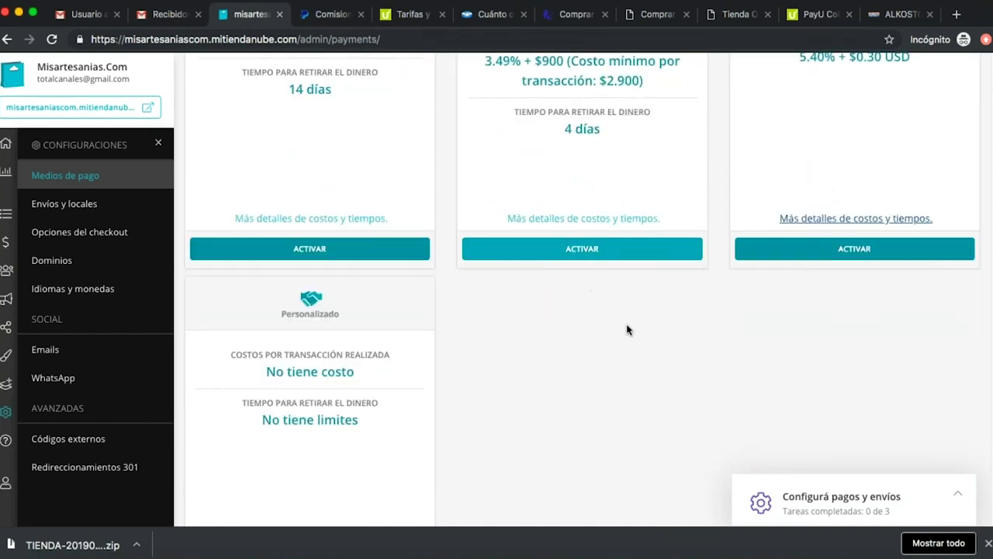
{"action": "scroll", "coordinate": [619, 336], "scroll_direction": "down", "scroll_amount": 1}
{"action": "scroll", "coordinate": [619, 336], "scroll_direction": "down", "scroll_amount": 2}
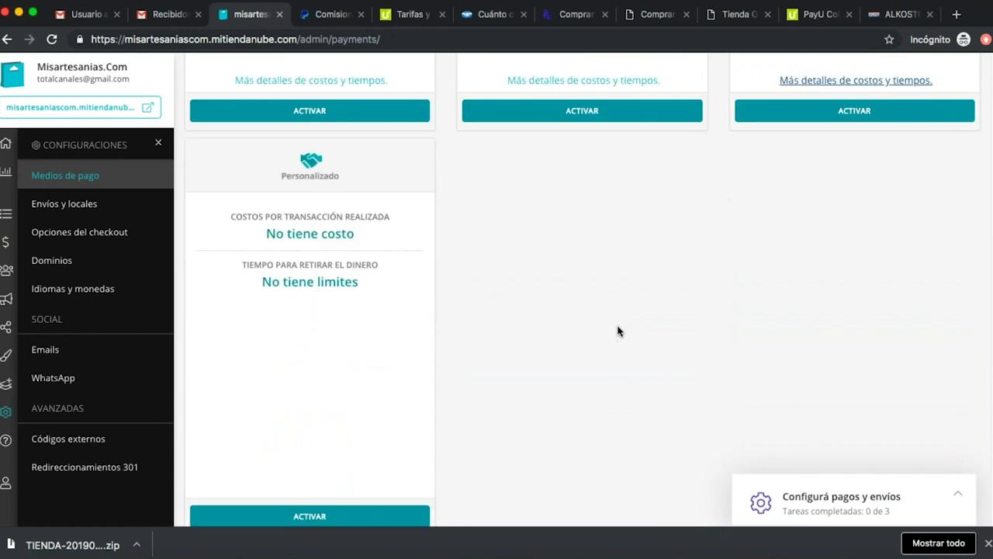
{"action": "scroll", "coordinate": [618, 331], "scroll_direction": "down", "scroll_amount": 1}
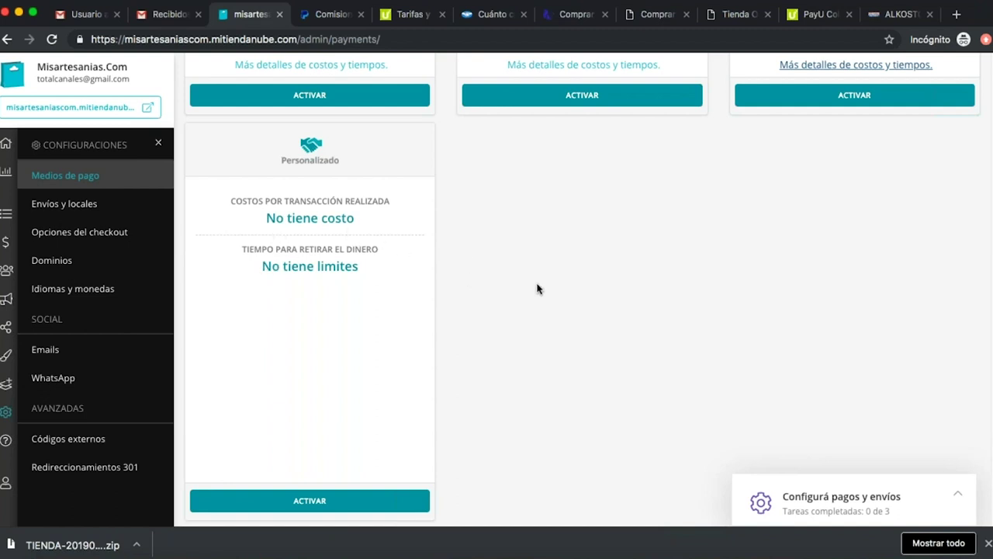
{"action": "scroll", "coordinate": [537, 289], "scroll_direction": "up", "scroll_amount": 5}
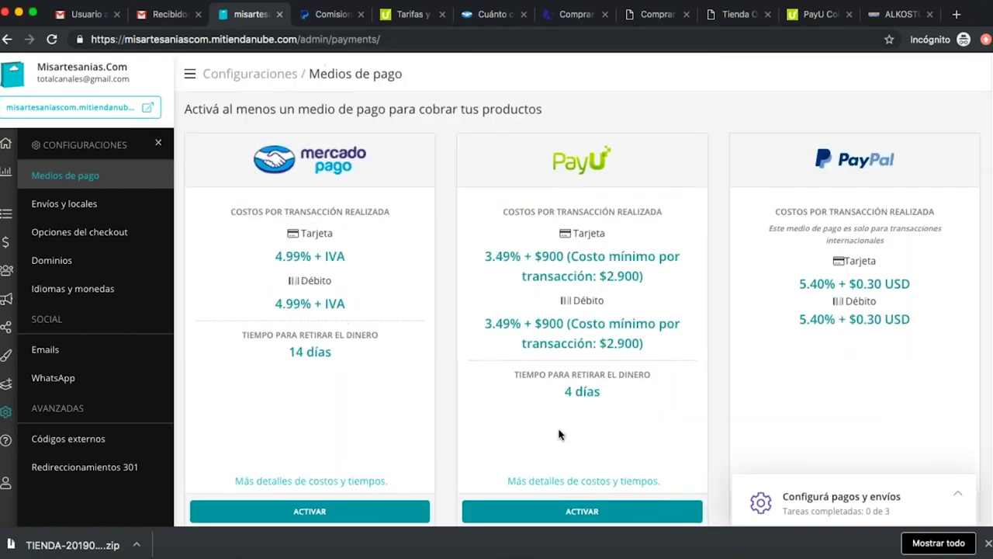
{"action": "scroll", "coordinate": [465, 256], "scroll_direction": "down", "scroll_amount": 2}
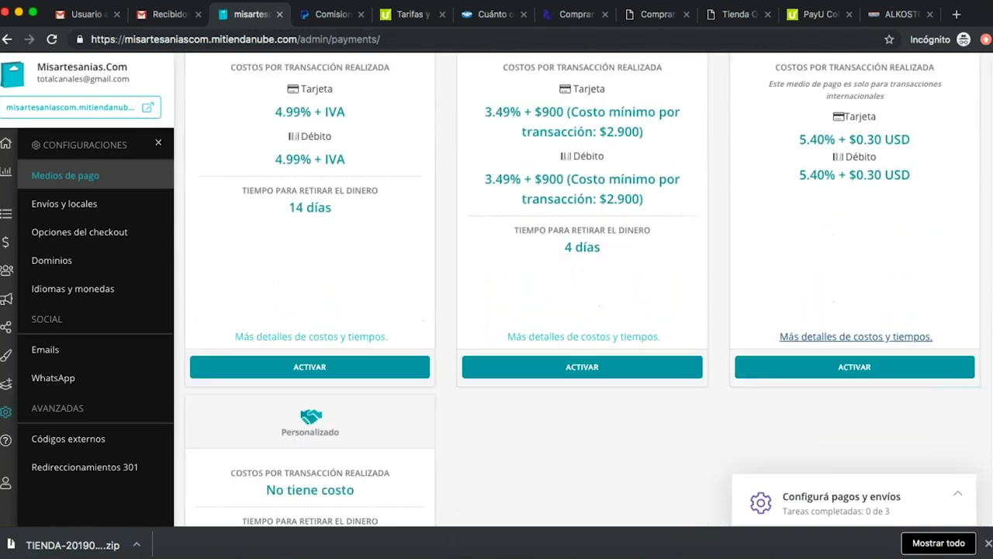
{"action": "scroll", "coordinate": [548, 295], "scroll_direction": "down", "scroll_amount": 3}
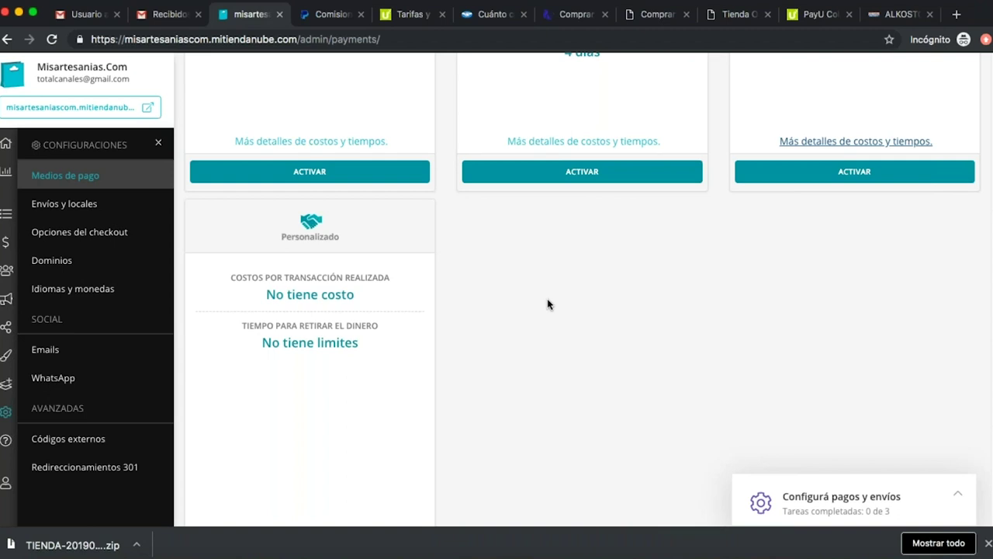
{"action": "scroll", "coordinate": [576, 234], "scroll_direction": "up", "scroll_amount": 4}
{"action": "scroll", "coordinate": [623, 302], "scroll_direction": "down", "scroll_amount": 5}
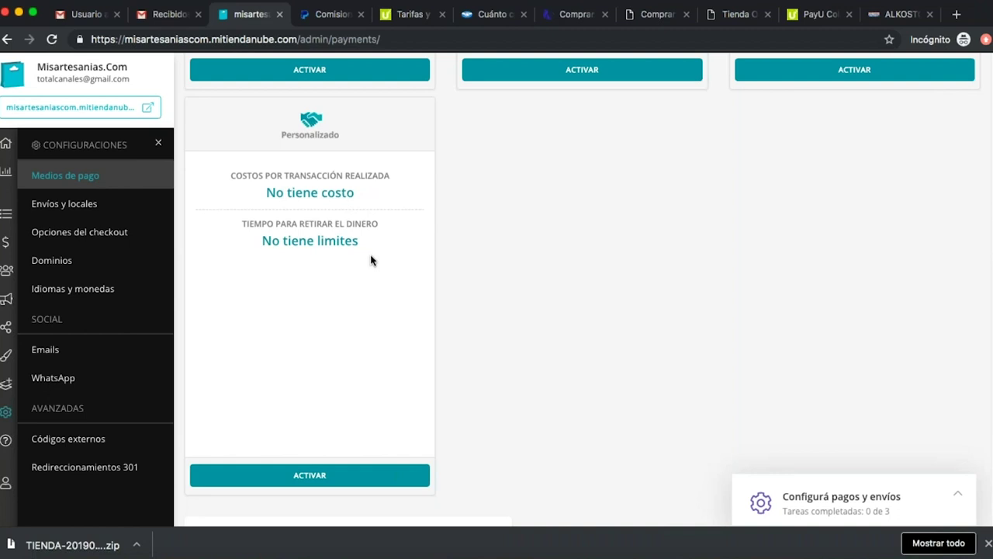
{"action": "scroll", "coordinate": [538, 308], "scroll_direction": "up", "scroll_amount": 5}
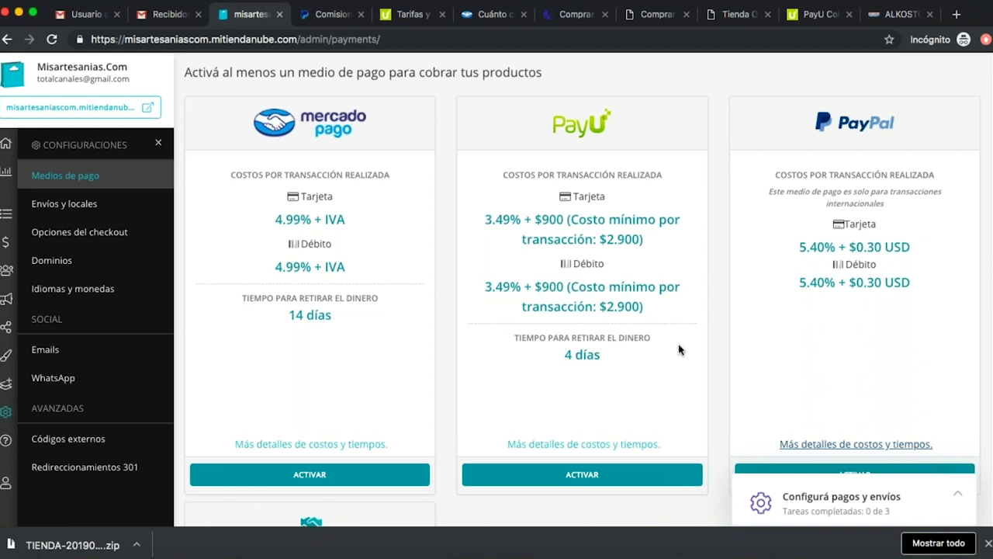
{"action": "scroll", "coordinate": [672, 355], "scroll_direction": "down", "scroll_amount": 2}
{"action": "scroll", "coordinate": [632, 447], "scroll_direction": "up", "scroll_amount": 2}
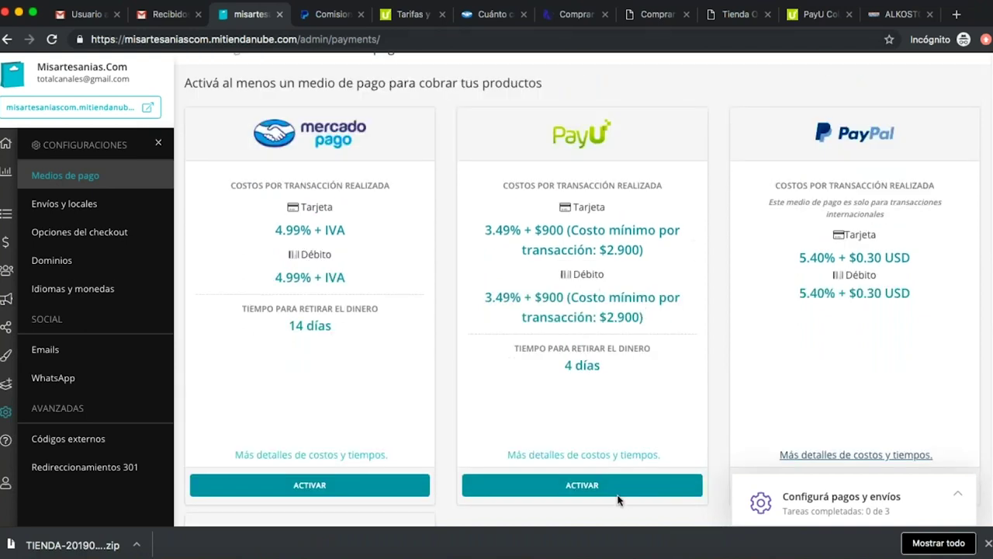
Activate the PayU card to reveal the Id Comercio, Api Key, Id Cuenta and IVA fields.
{"action": "left_click", "coordinate": [589, 490]}
{"action": "scroll", "coordinate": [625, 501], "scroll_direction": "down", "scroll_amount": 3}
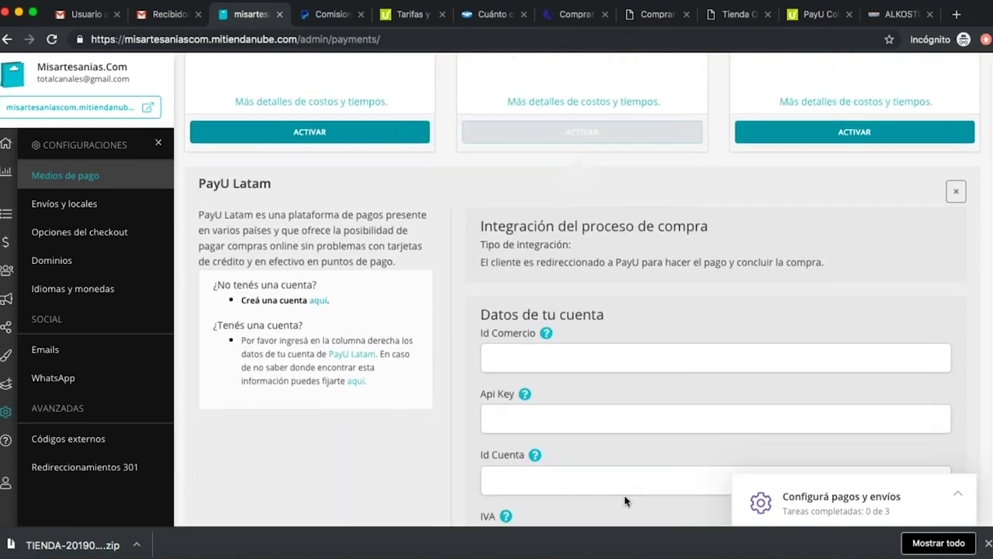
{"action": "scroll", "coordinate": [625, 491], "scroll_direction": "down", "scroll_amount": 1}
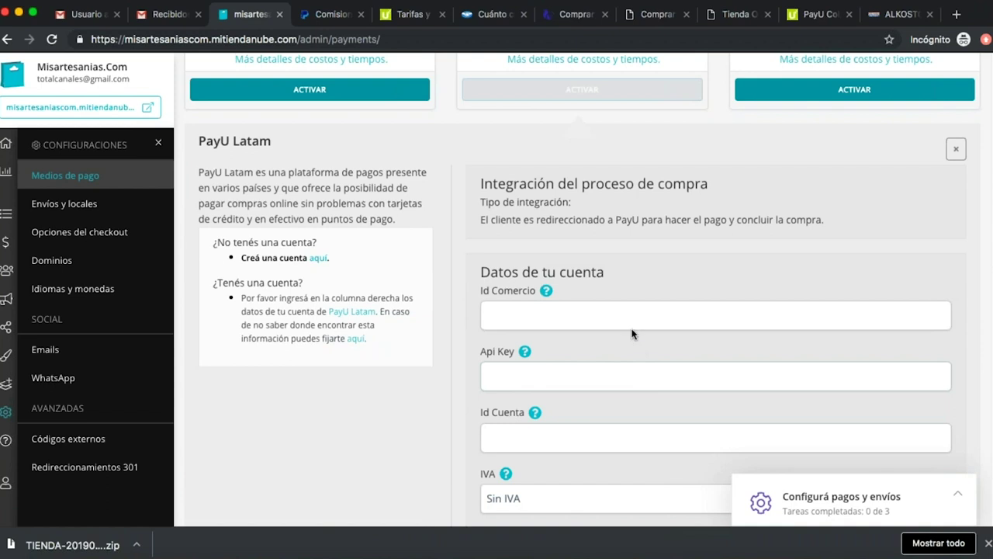
{"action": "scroll", "coordinate": [632, 332], "scroll_direction": "down", "scroll_amount": 1}
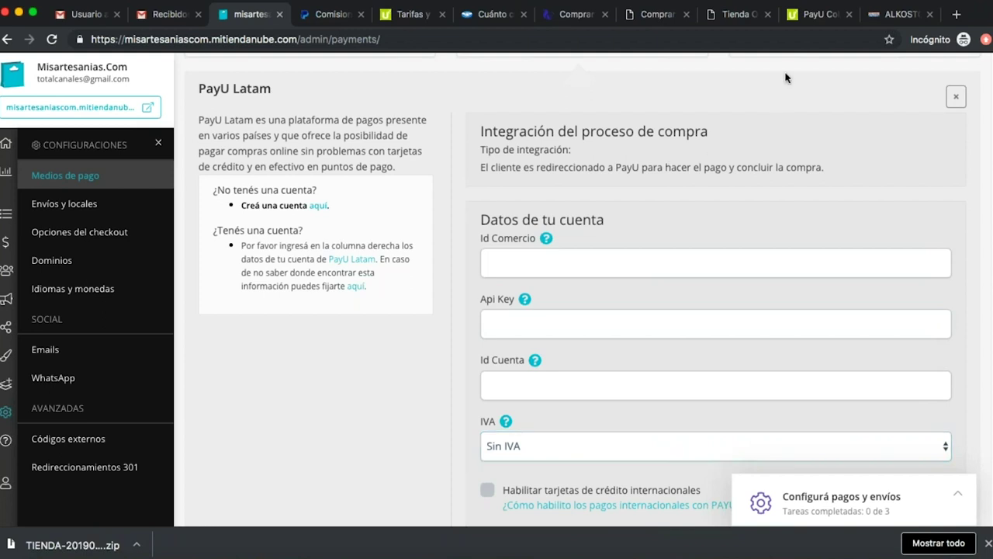
On the PayU Latam site, start a new seller account sign-up from the login options.
{"action": "left_click", "coordinate": [808, 20]}
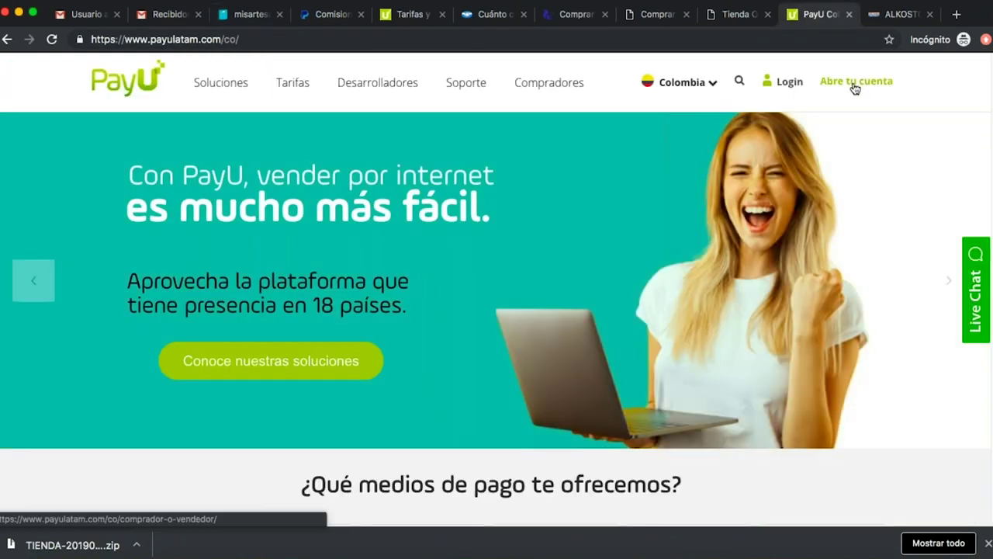
{"action": "left_click", "coordinate": [784, 90]}
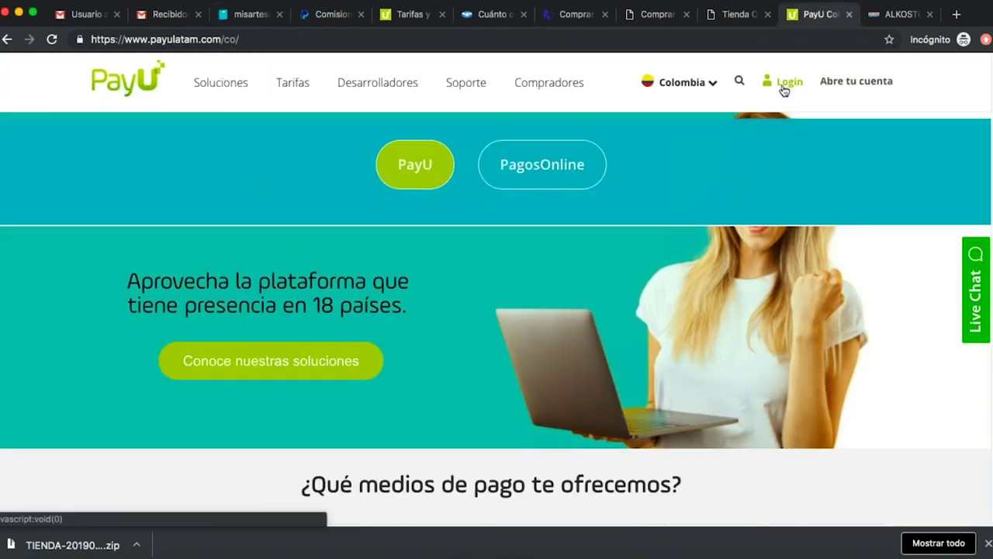
{"action": "left_click", "coordinate": [864, 85]}
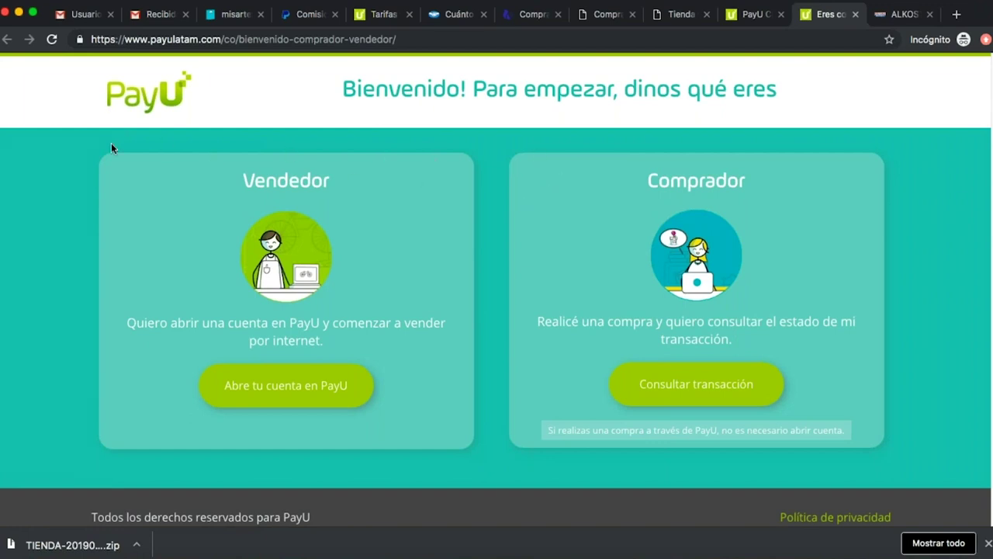
{"action": "left_click", "coordinate": [326, 387]}
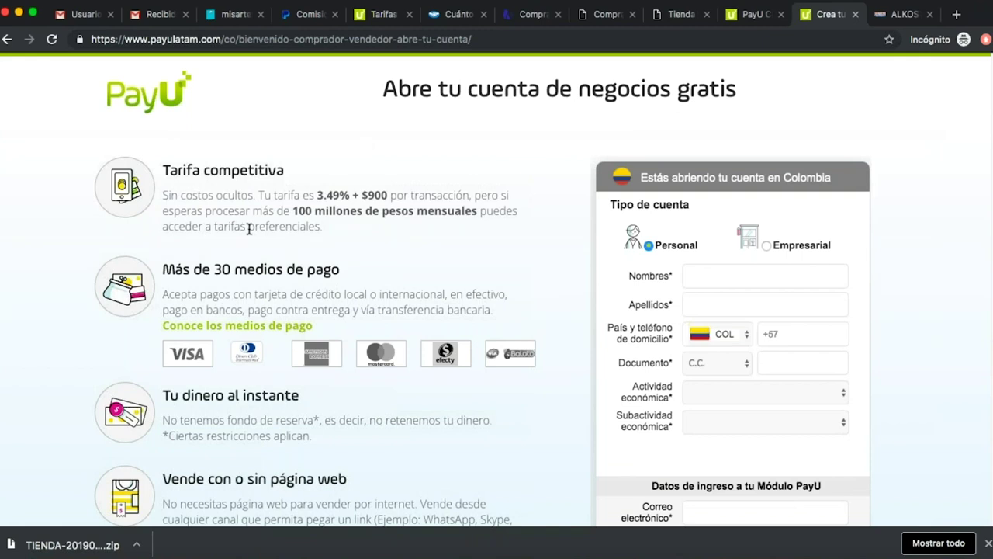
{"action": "scroll", "coordinate": [424, 314], "scroll_direction": "down", "scroll_amount": 1}
{"action": "scroll", "coordinate": [424, 314], "scroll_direction": "down", "scroll_amount": 2}
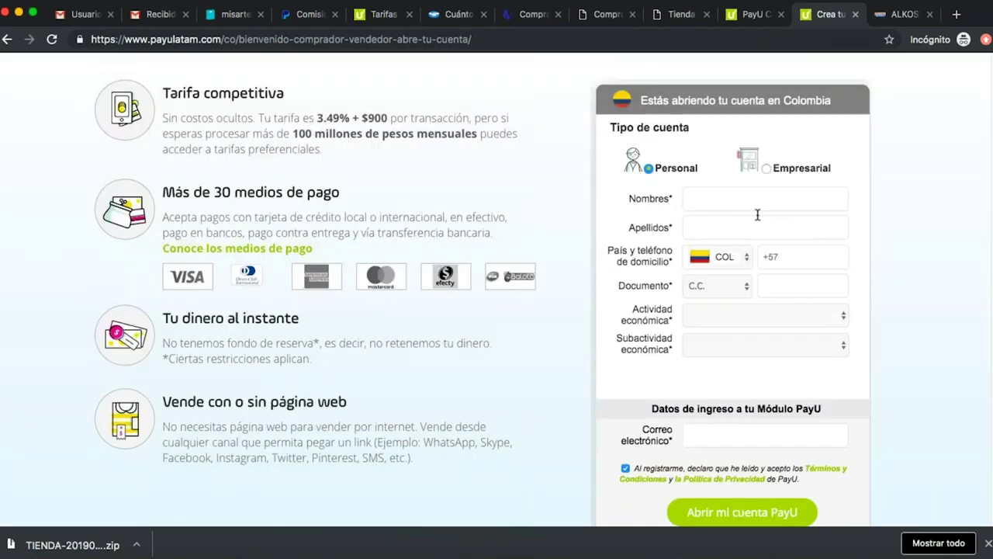
Browse the Actividad and Subactividad económica dropdowns without choosing any option.
{"action": "left_click", "coordinate": [841, 318]}
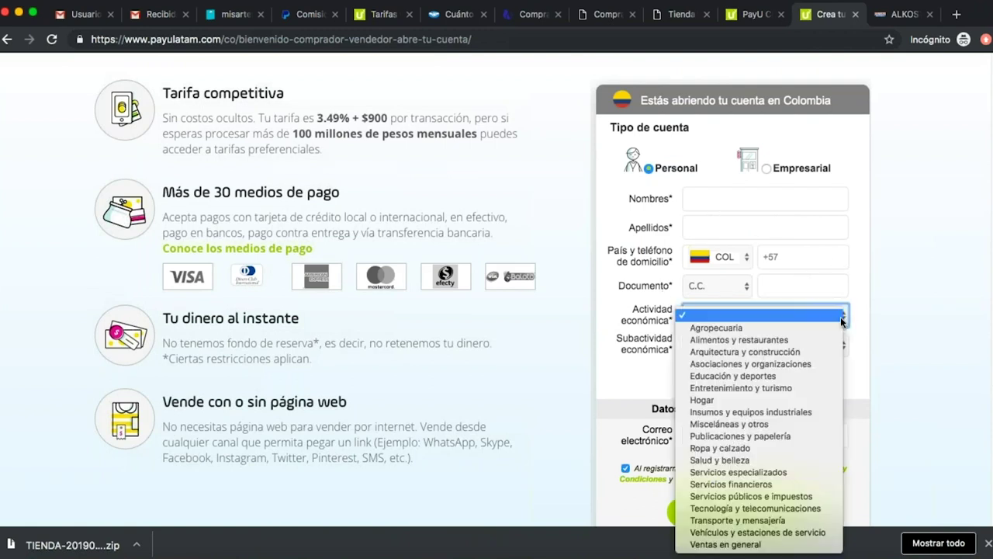
{"action": "left_click", "coordinate": [862, 314]}
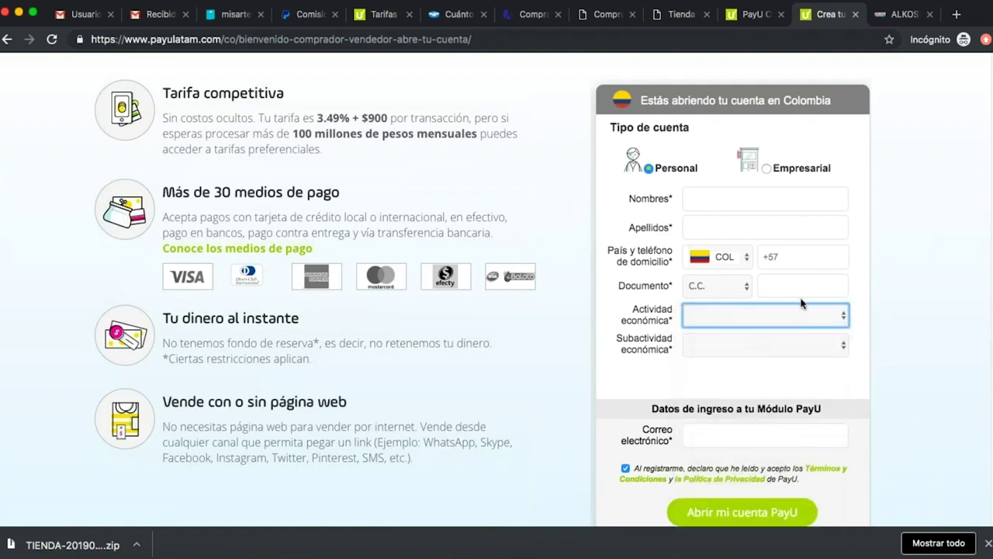
{"action": "left_click", "coordinate": [823, 353]}
{"action": "left_click", "coordinate": [864, 337]}
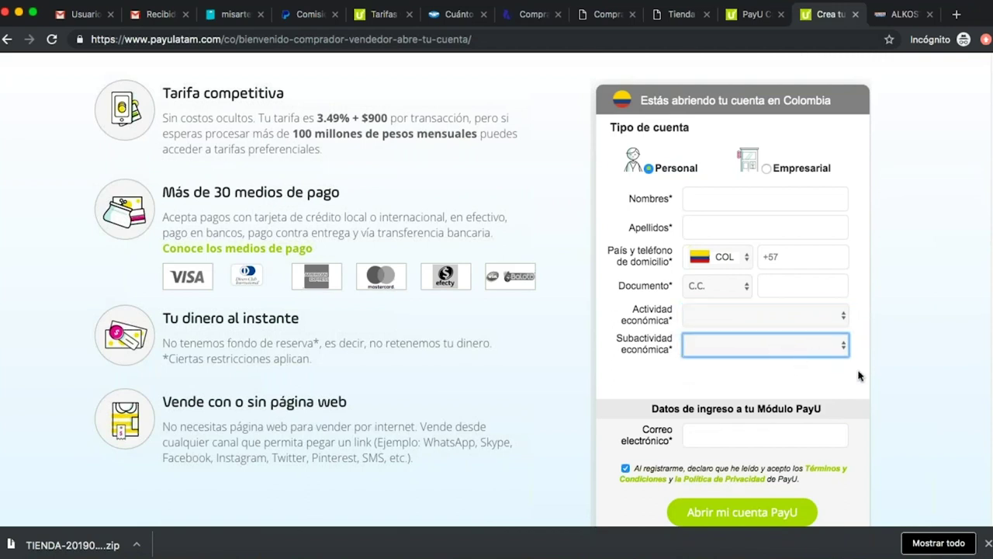
{"action": "scroll", "coordinate": [859, 376], "scroll_direction": "up", "scroll_amount": 1}
{"action": "scroll", "coordinate": [854, 376], "scroll_direction": "down", "scroll_amount": 4}
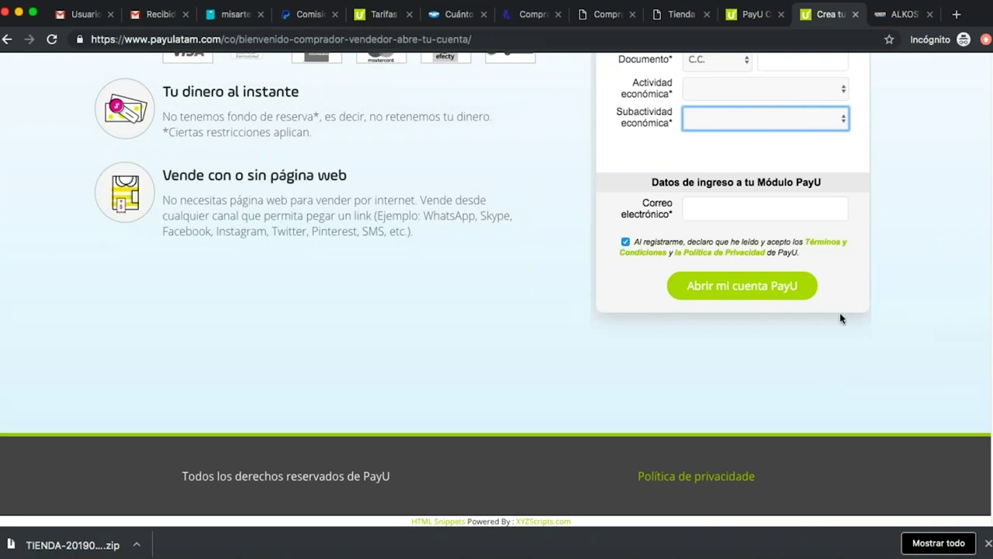
{"action": "scroll", "coordinate": [840, 313], "scroll_direction": "up", "scroll_amount": 4}
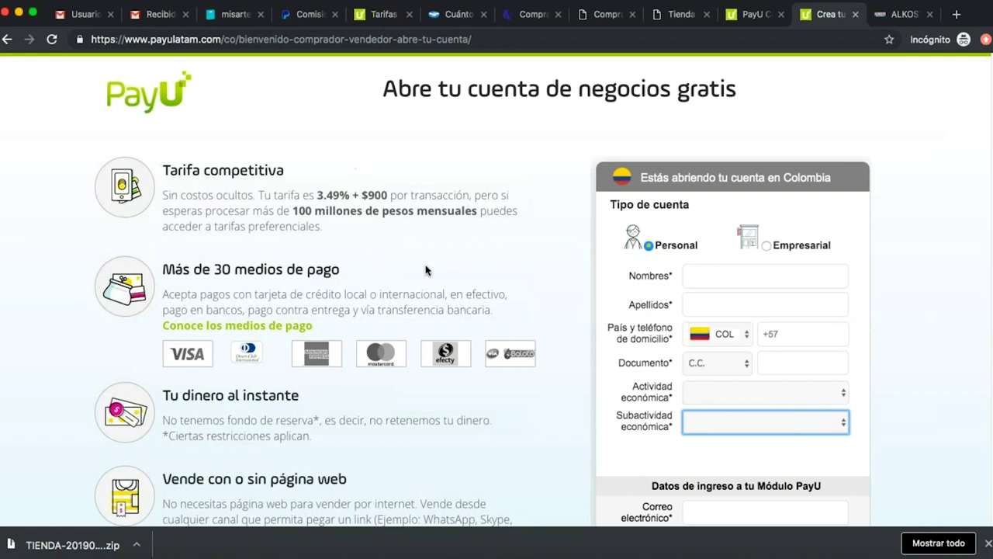
Close the sign-up page and open the PayU merchant login.
{"action": "left_click", "coordinate": [854, 14]}
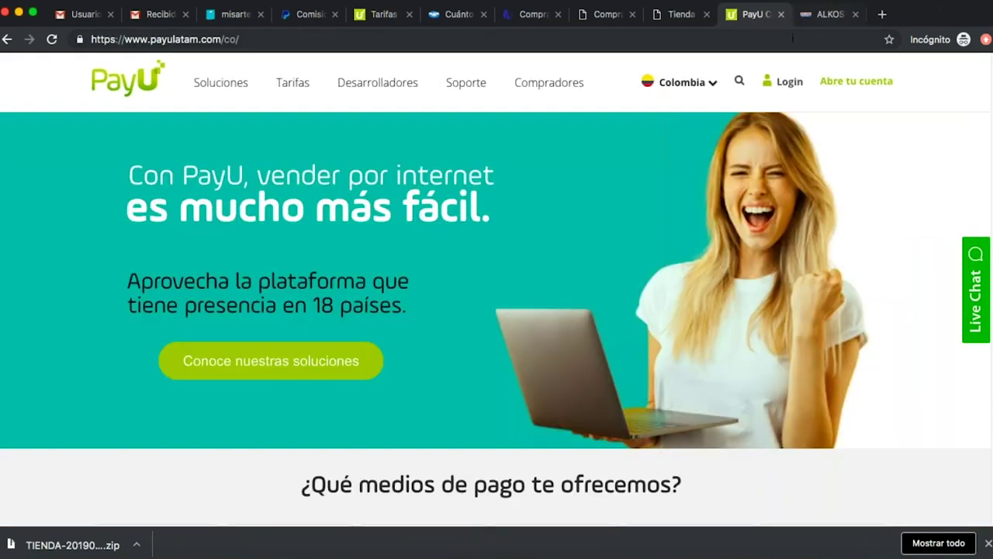
{"action": "left_click", "coordinate": [785, 90]}
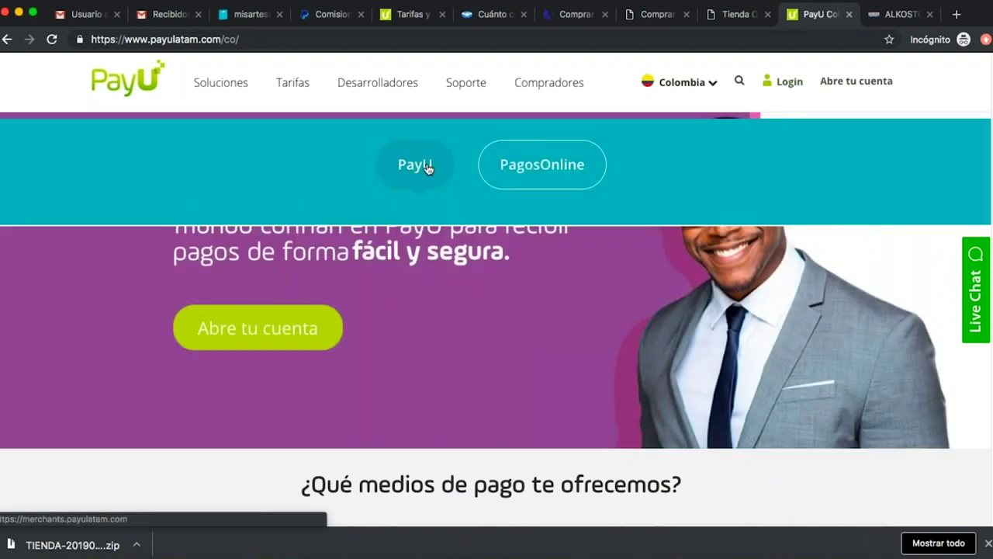
{"action": "left_click", "coordinate": [425, 166]}
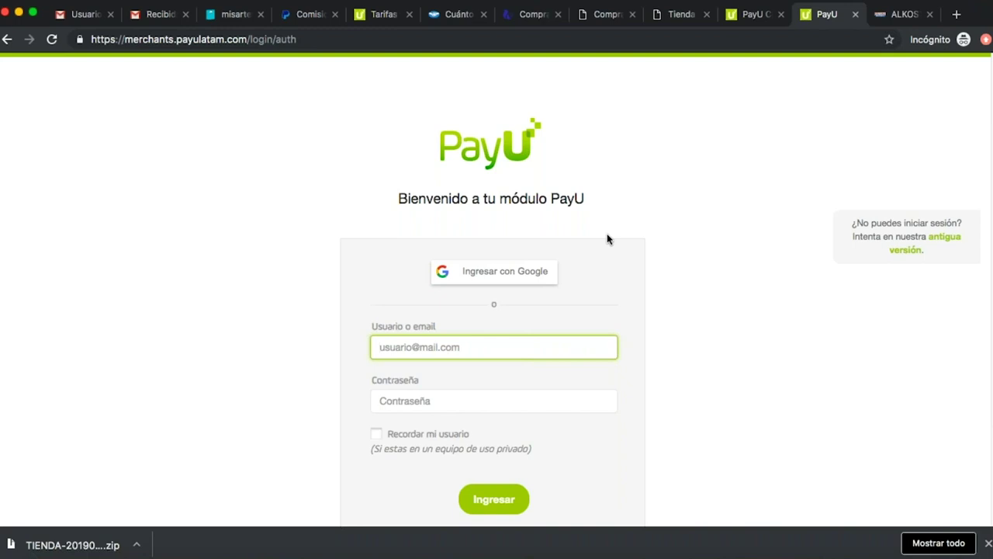
Open the Abre tu cuenta link in a new tab and choose the seller option.
{"action": "left_click", "coordinate": [751, 14]}
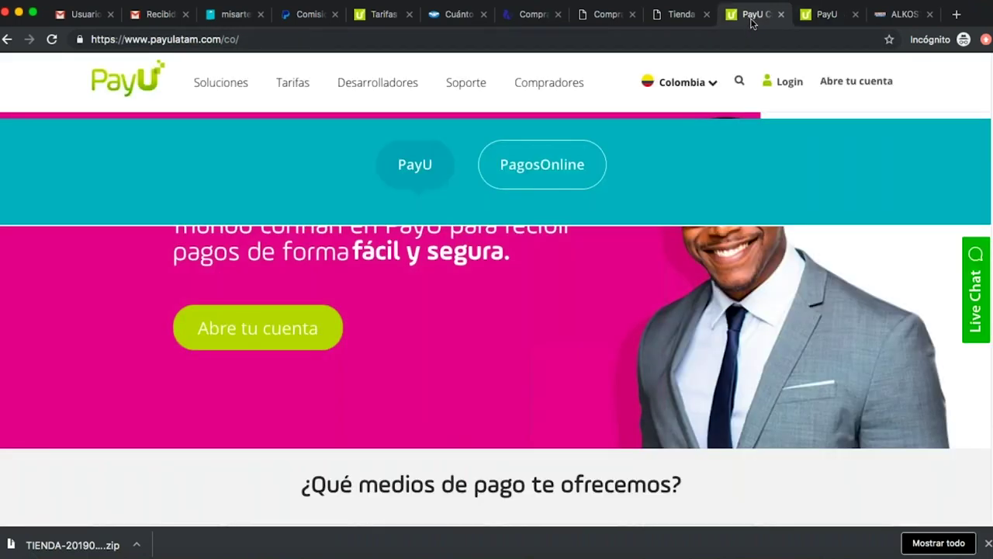
{"action": "right_click", "coordinate": [857, 84]}
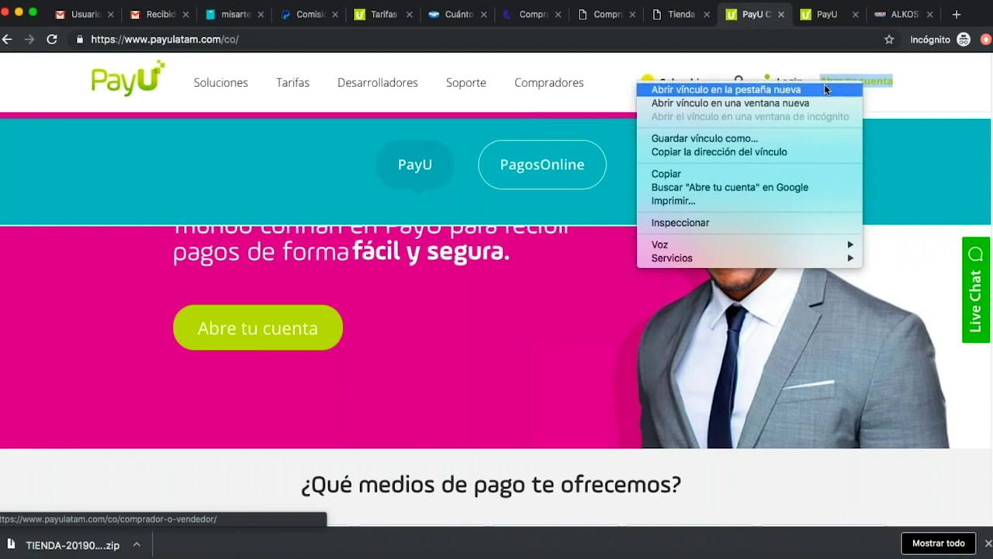
{"action": "left_click", "coordinate": [824, 84]}
{"action": "left_click", "coordinate": [835, 19]}
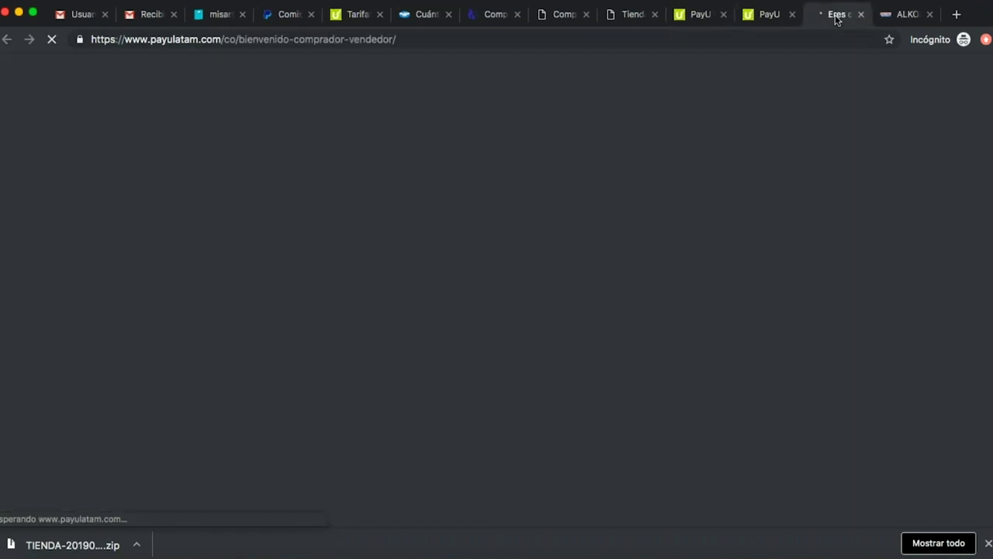
{"action": "left_click", "coordinate": [315, 386]}
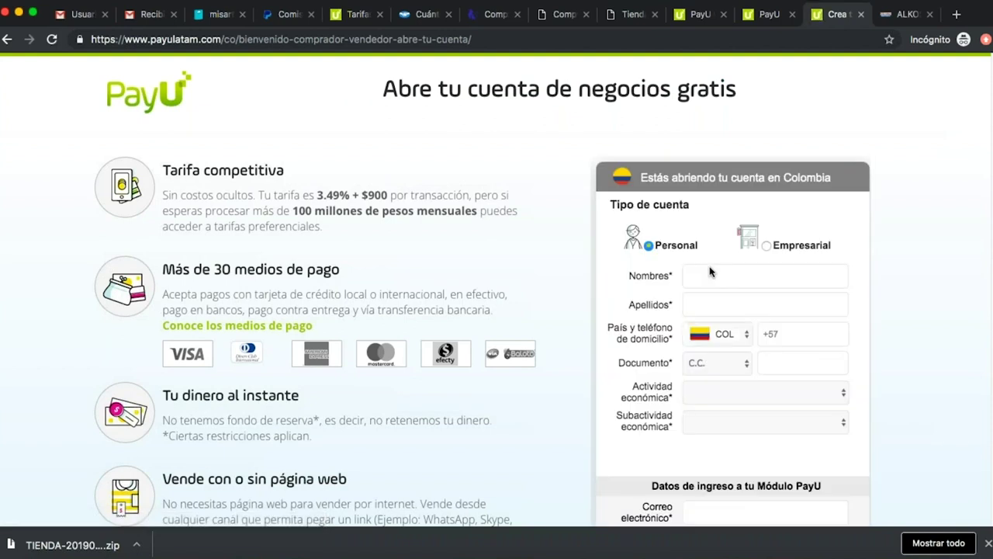
Switch the sign-up form to Empresarial to view business fields, then close the sign-up tab.
{"action": "left_click", "coordinate": [768, 246]}
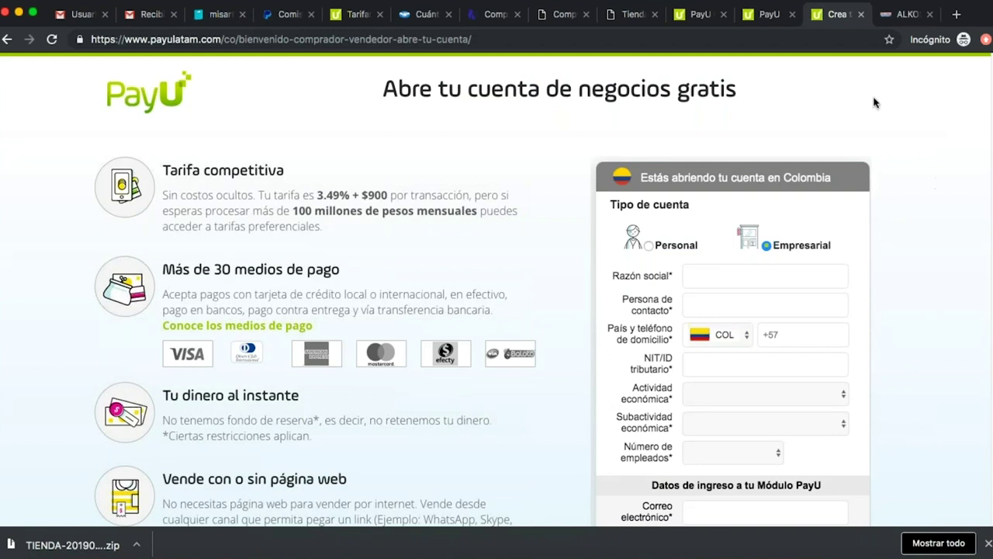
{"action": "left_click", "coordinate": [861, 15]}
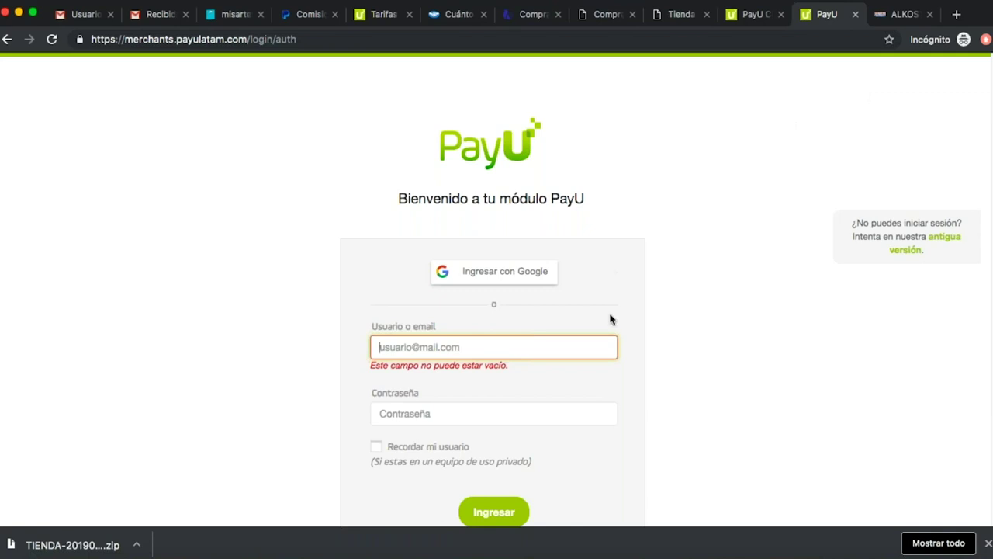
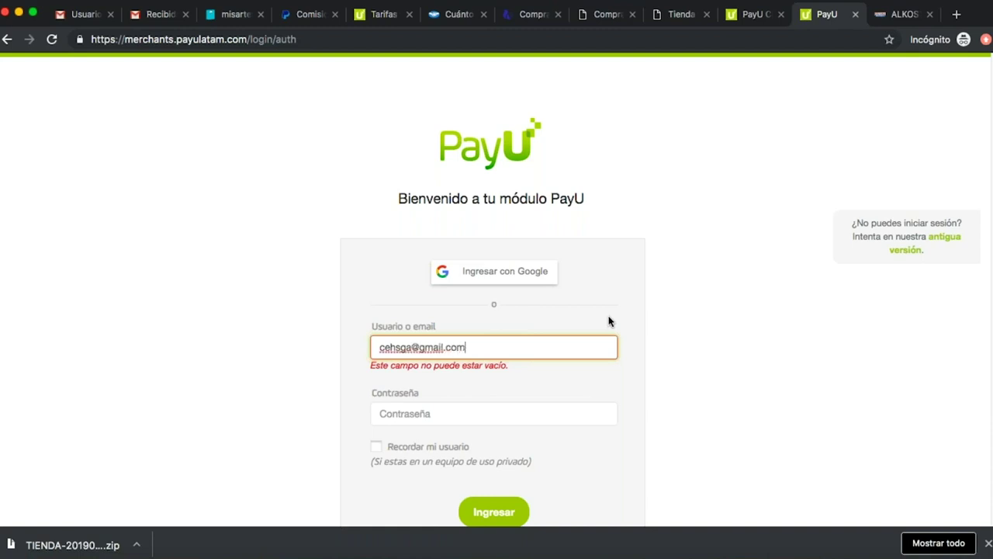
Log in to the PayU merchant module with the account email and password.
{"action": "key", "text": "Tab"}
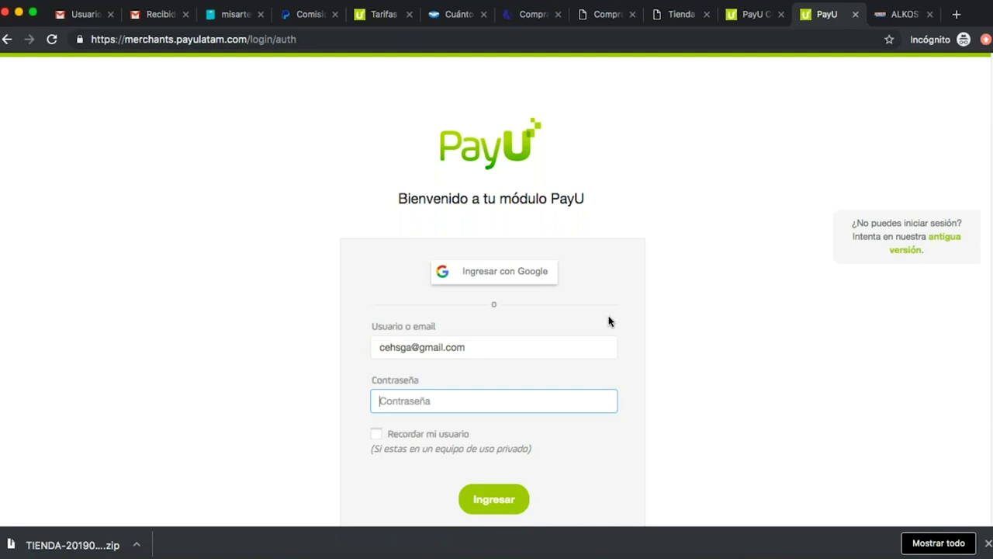
{"action": "type", "text": "•••••••"}
{"action": "left_click", "coordinate": [494, 499]}
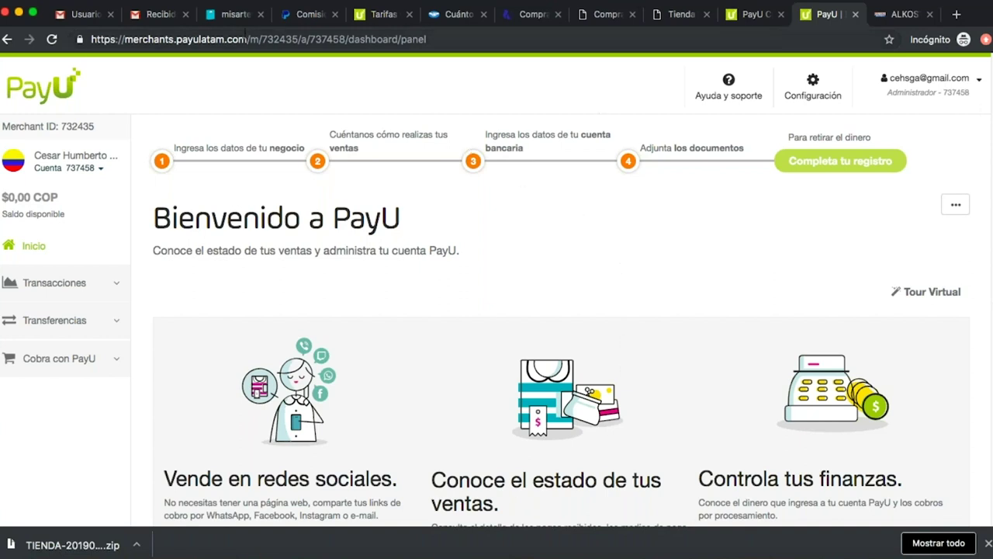
Check the Api Key and Id Comercio fields in the store's PayU settings form.
{"action": "left_click", "coordinate": [238, 17]}
{"action": "left_click", "coordinate": [619, 326]}
{"action": "scroll", "coordinate": [619, 327], "scroll_direction": "down", "scroll_amount": 1}
{"action": "left_click", "coordinate": [507, 245]}
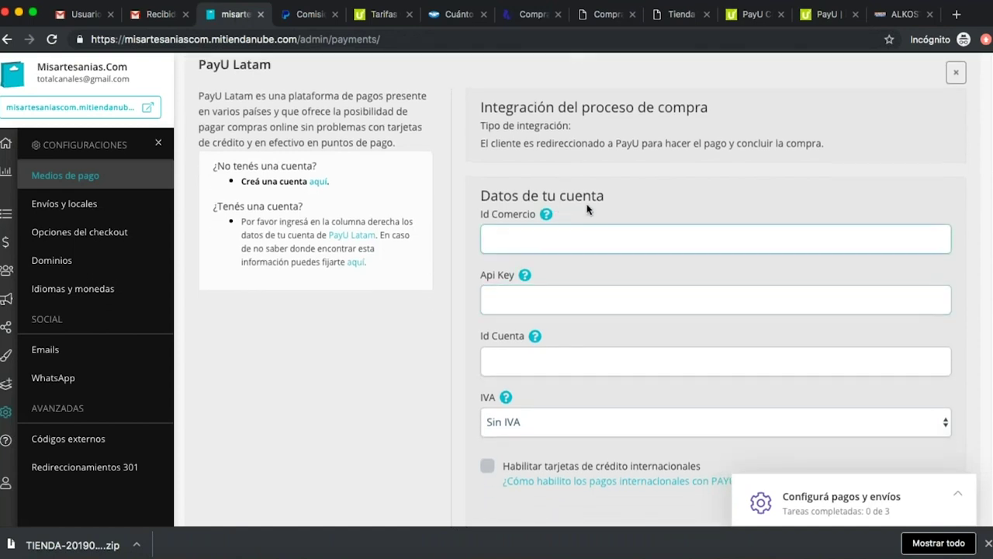
{"action": "left_click", "coordinate": [495, 226]}
{"action": "mouse_move", "coordinate": [545, 221]}
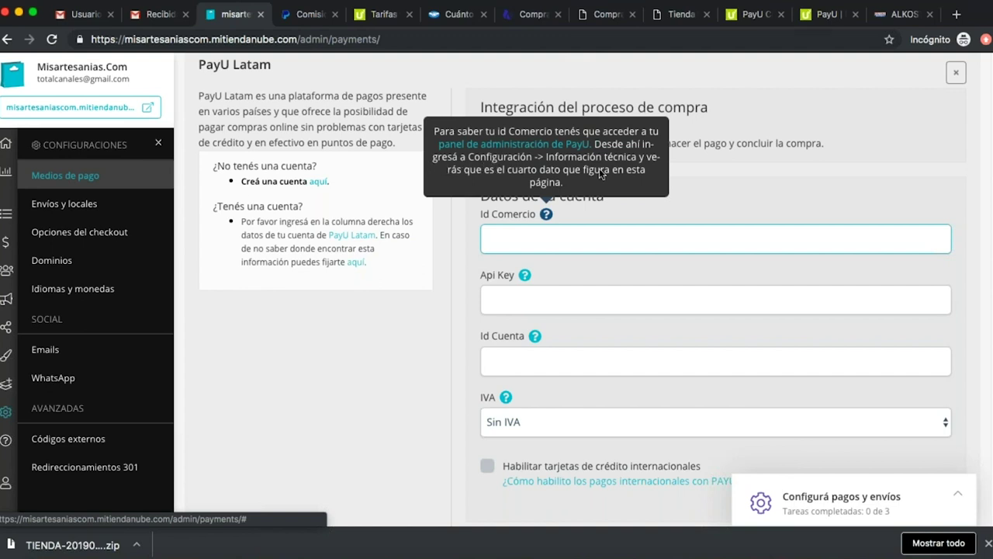
{"action": "left_click", "coordinate": [687, 199]}
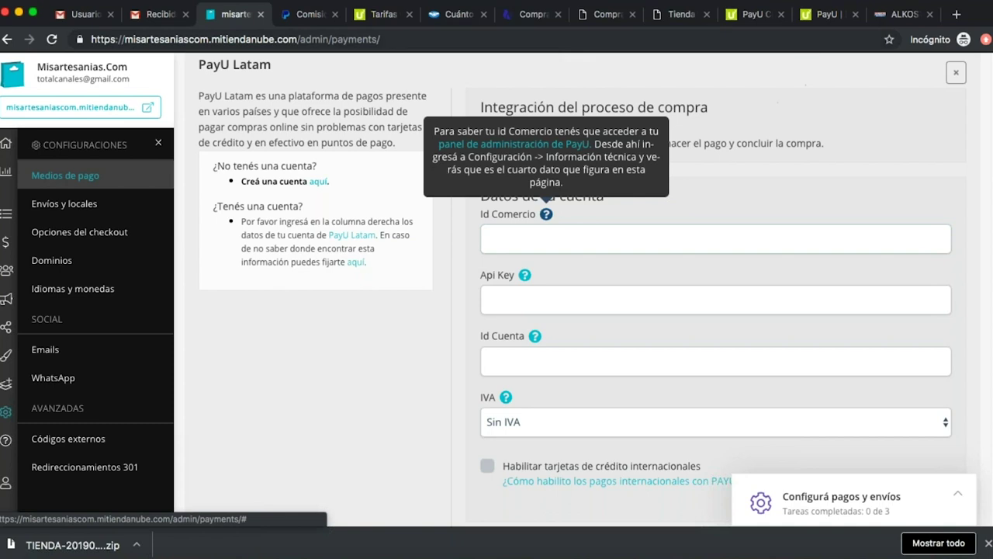
In the PayU dashboard, open Configuración > Configuración técnica and select the Merchant ID.
{"action": "left_click", "coordinate": [768, 17]}
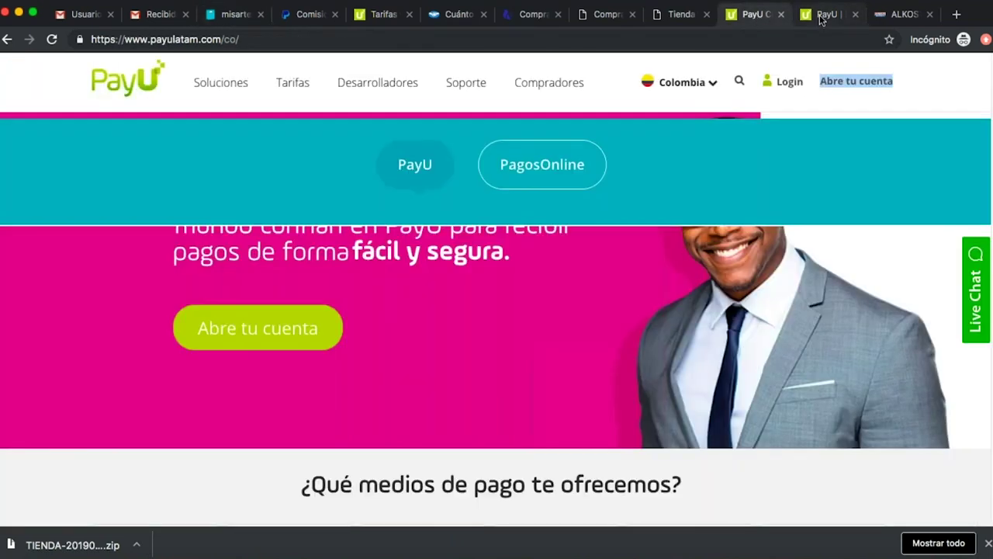
{"action": "left_click", "coordinate": [810, 19]}
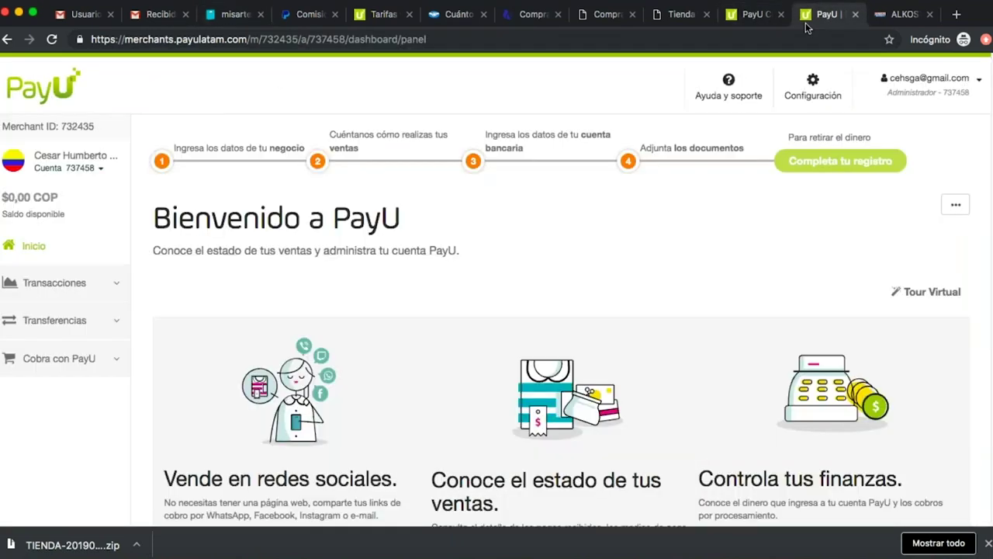
{"action": "left_click", "coordinate": [813, 91]}
{"action": "left_click", "coordinate": [786, 182]}
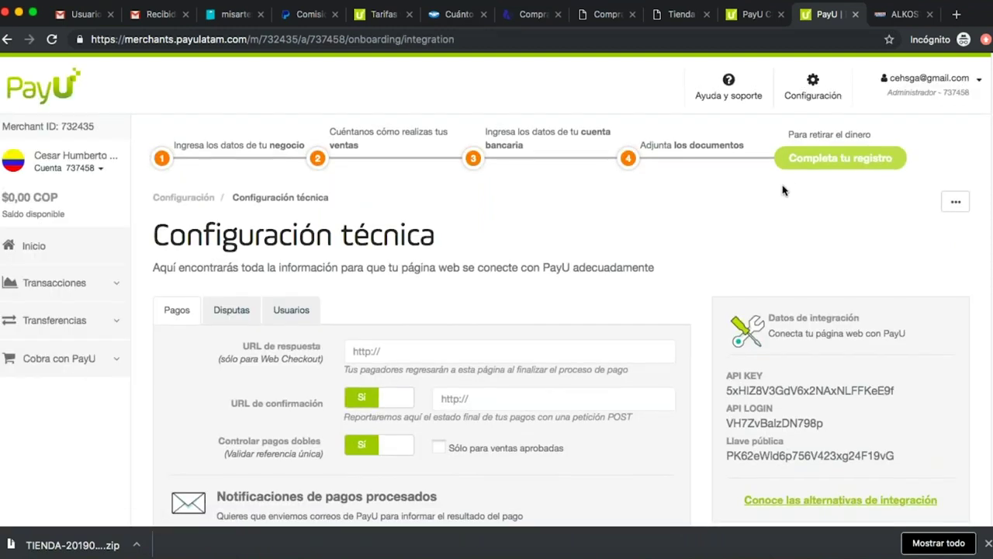
{"action": "left_click_drag", "start_coordinate": [96, 128], "coordinate": [63, 130]}
{"action": "key", "text": "super+c"}
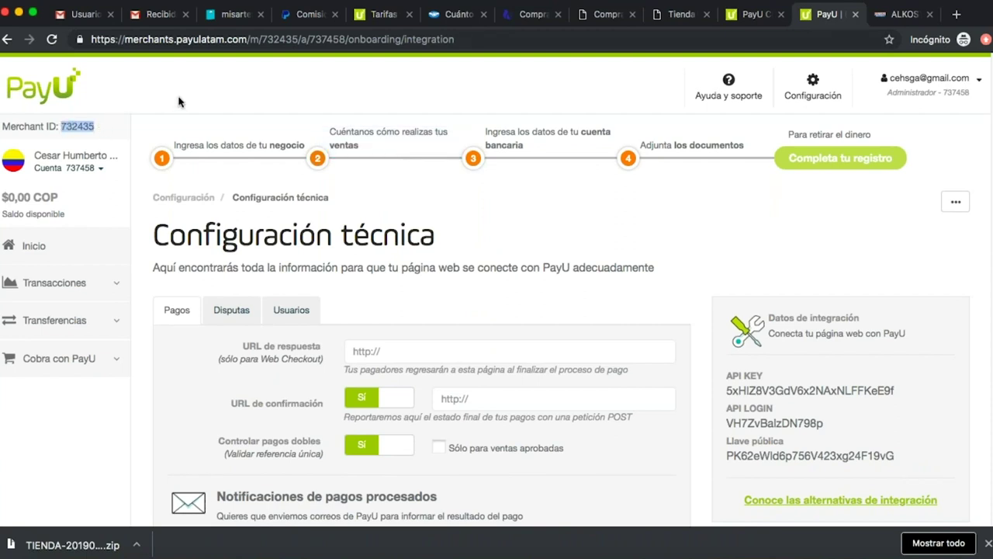
Paste the Merchant ID into Id Comercio and PayU's API key into Api Key.
{"action": "left_click", "coordinate": [234, 16]}
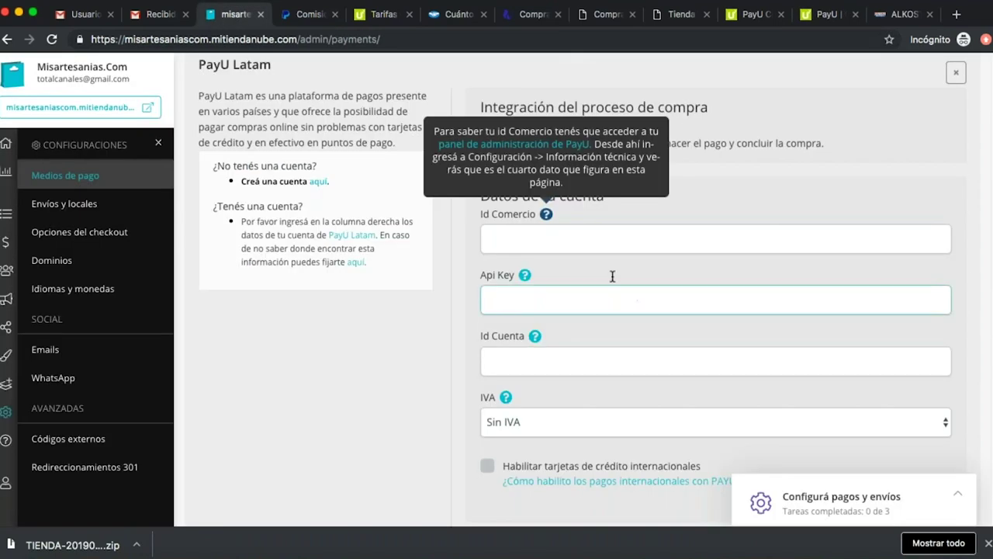
{"action": "left_click", "coordinate": [591, 241]}
{"action": "key", "text": "super+v"}
{"action": "left_click", "coordinate": [574, 299]}
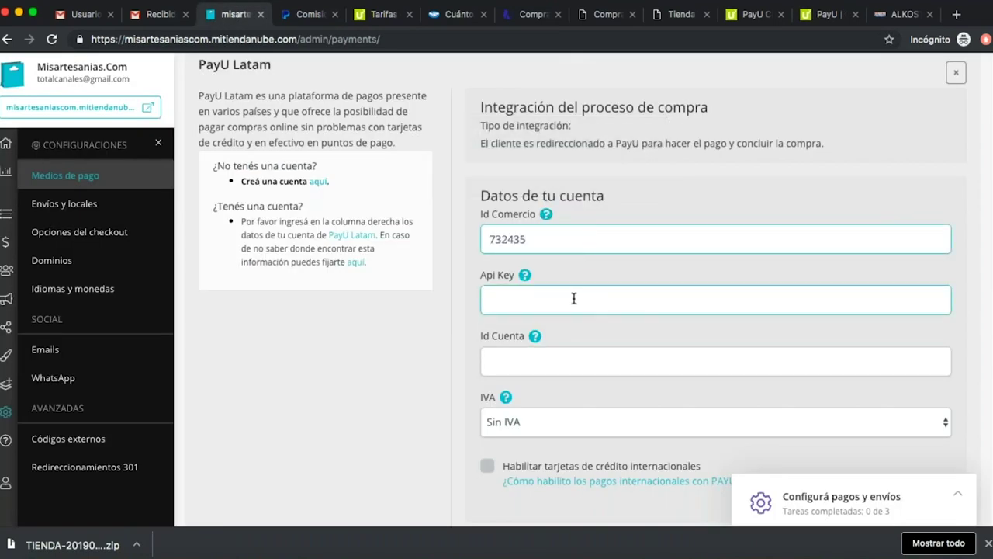
{"action": "left_click", "coordinate": [812, 15]}
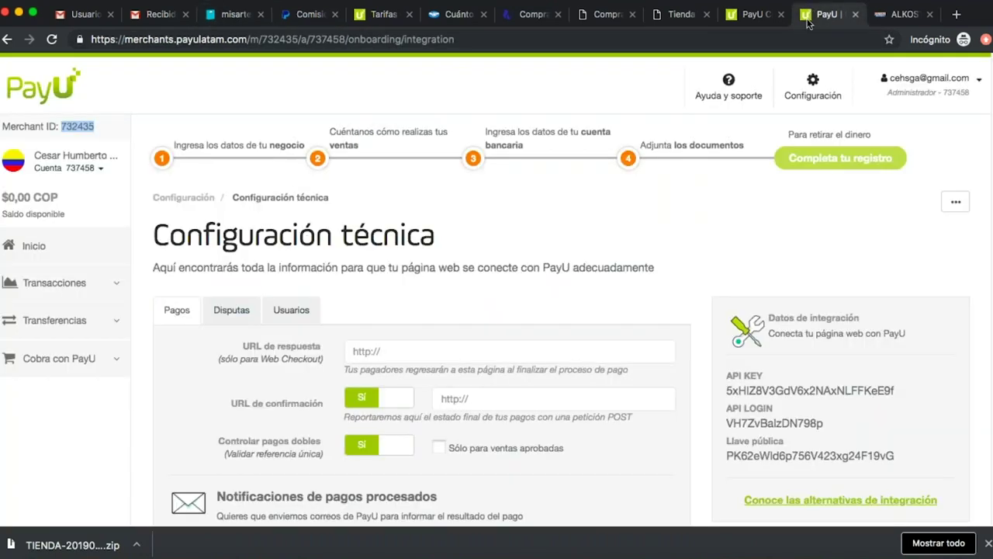
{"action": "left_click_drag", "start_coordinate": [910, 394], "coordinate": [729, 385]}
{"action": "left_click", "coordinate": [229, 15]}
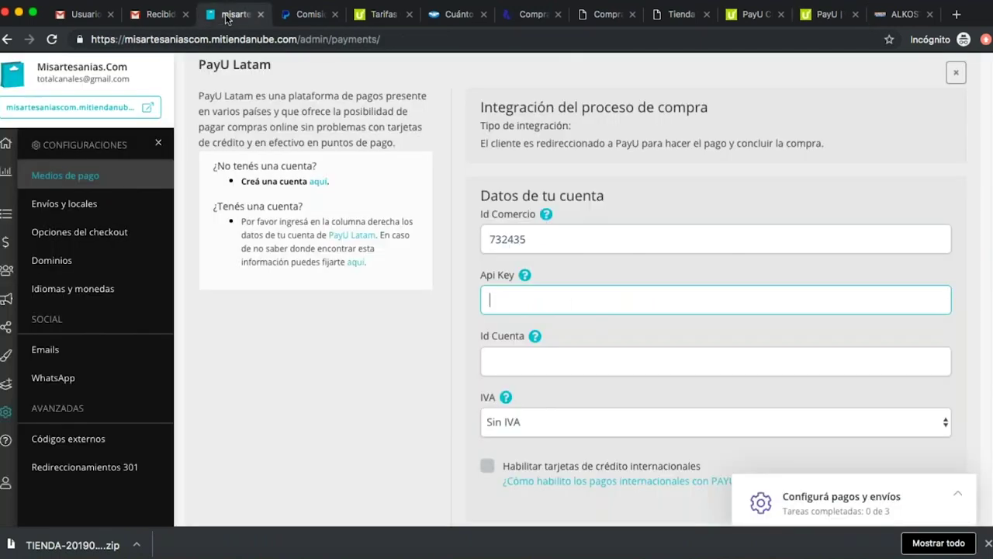
{"action": "key", "text": "ctrl+v"}
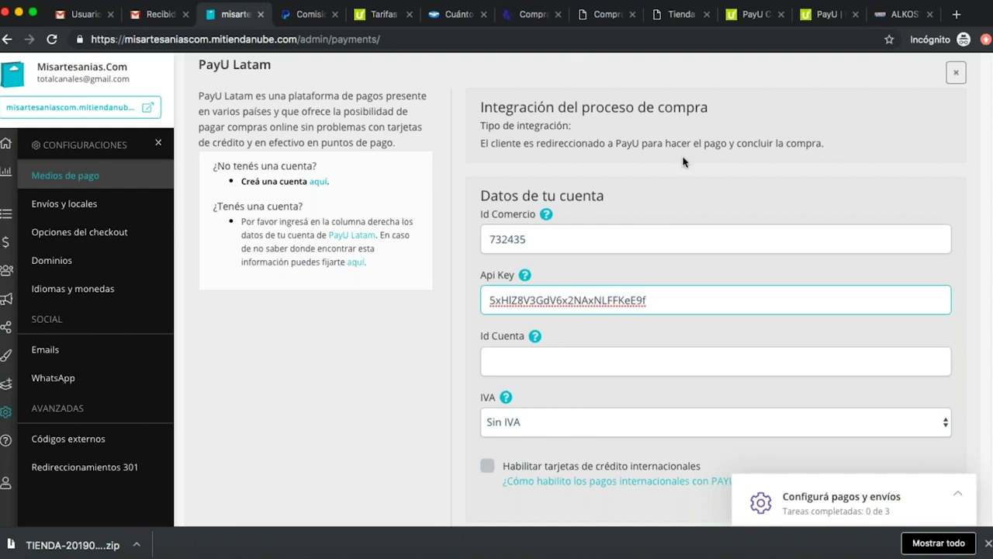
Copy the PayU account number and paste it into the Id Cuenta field.
{"action": "left_click", "coordinate": [821, 14]}
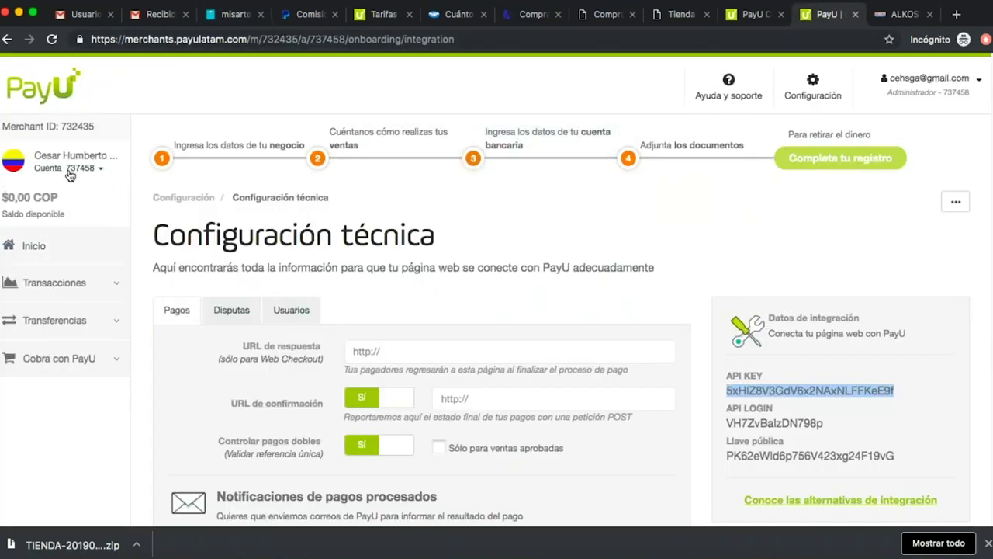
{"action": "left_click_drag", "start_coordinate": [66, 169], "coordinate": [95, 169]}
{"action": "key", "text": "super+c"}
{"action": "mouse_move", "coordinate": [102, 186]}
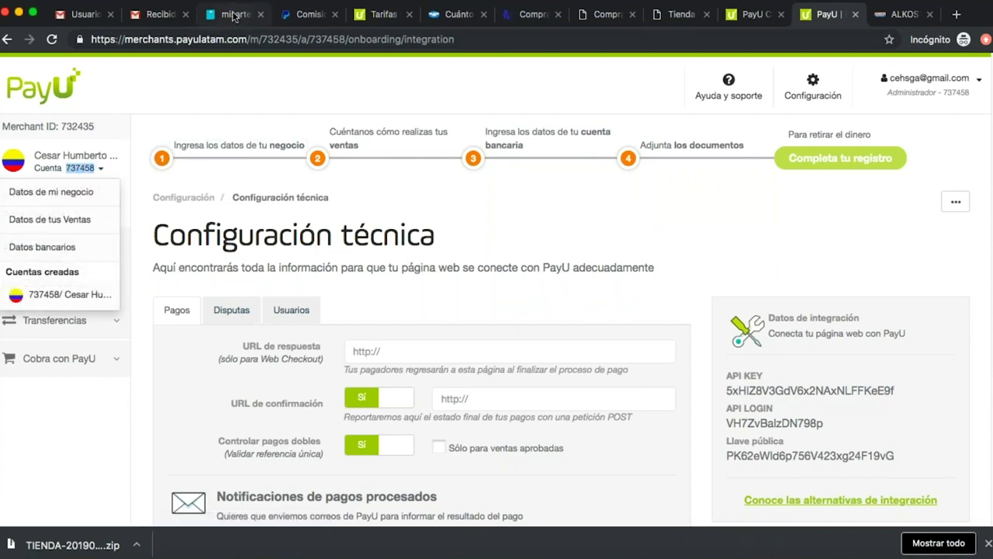
{"action": "left_click", "coordinate": [235, 15]}
{"action": "left_click", "coordinate": [553, 348]}
{"action": "key", "text": "super+v"}
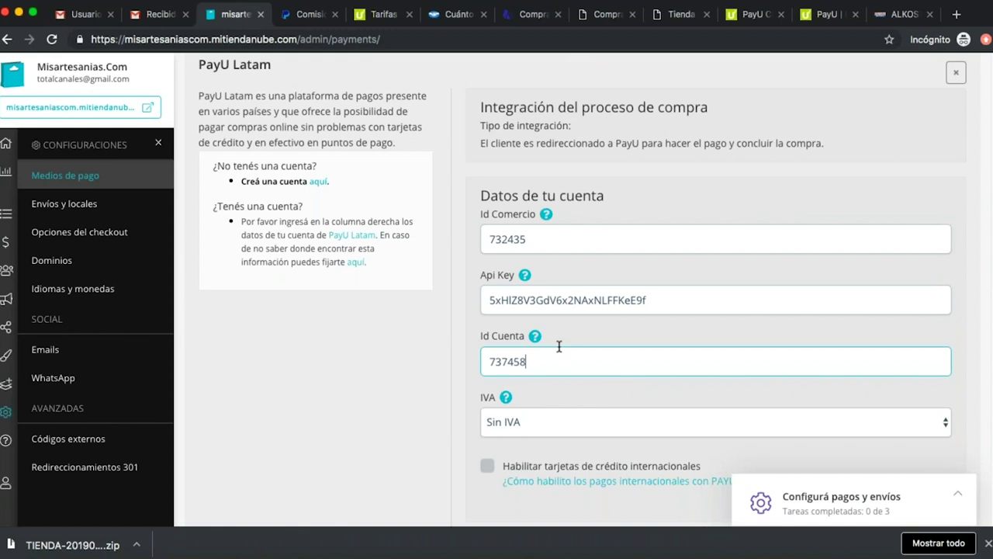
{"action": "scroll", "coordinate": [432, 377], "scroll_direction": "down", "scroll_amount": 2}
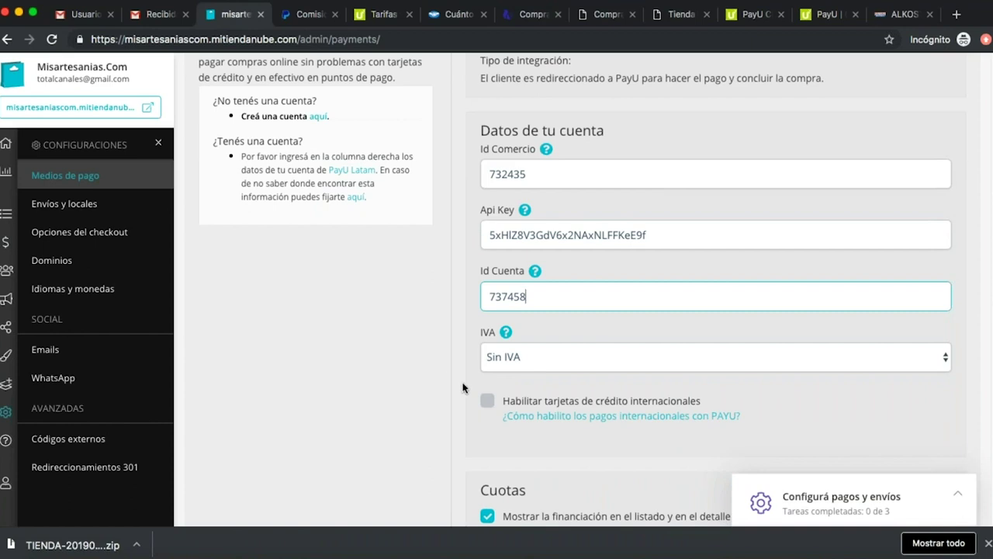
{"action": "left_click", "coordinate": [560, 367]}
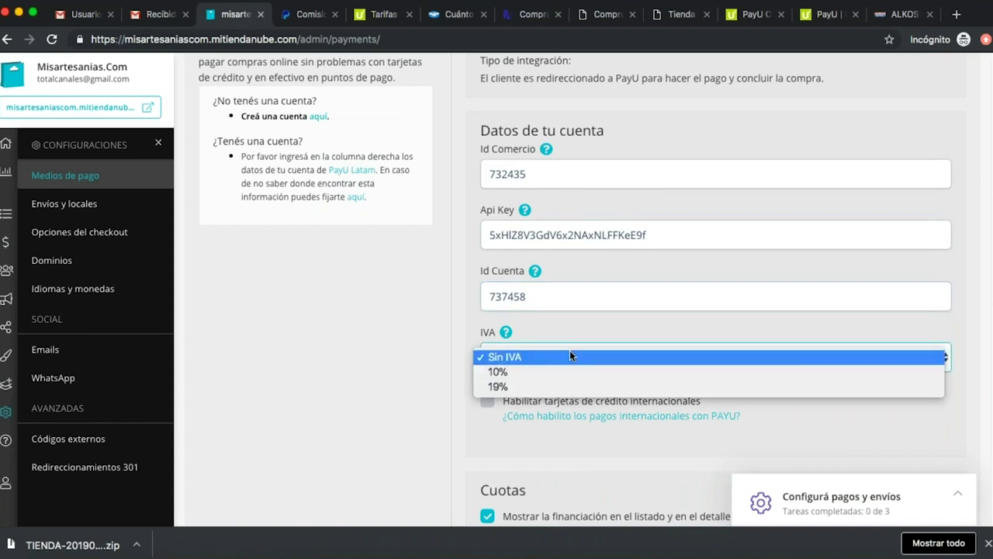
{"action": "left_click", "coordinate": [560, 356]}
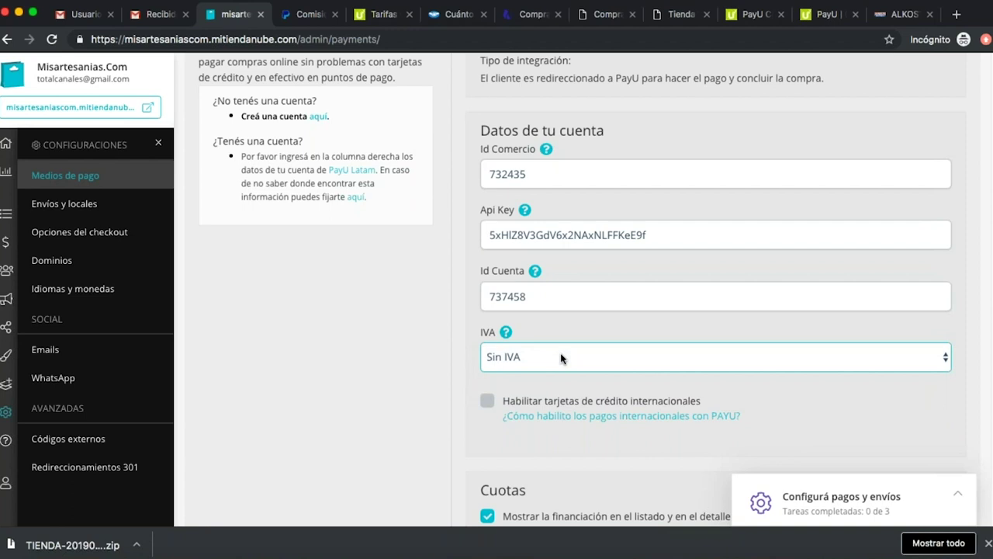
{"action": "scroll", "coordinate": [375, 386], "scroll_direction": "down", "scroll_amount": 3}
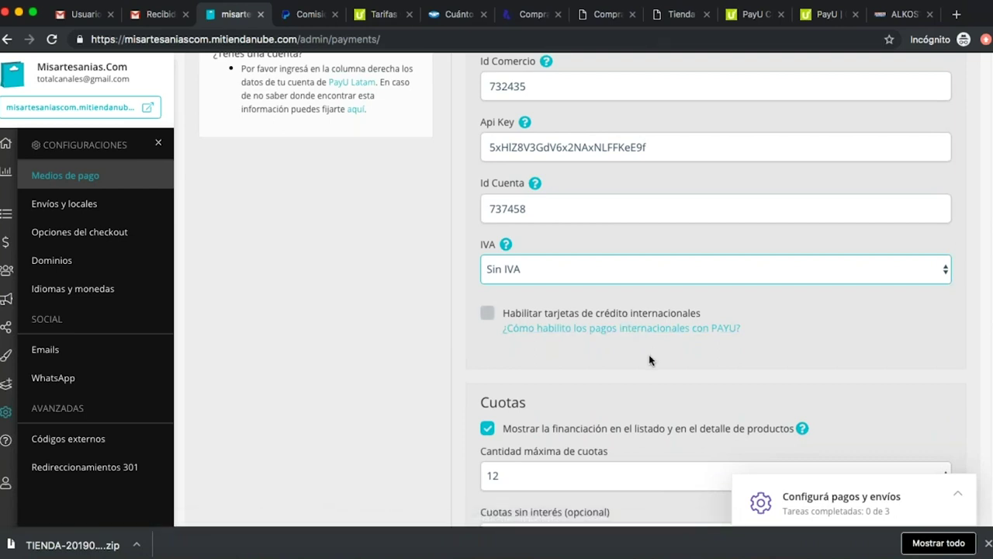
{"action": "left_click", "coordinate": [705, 333]}
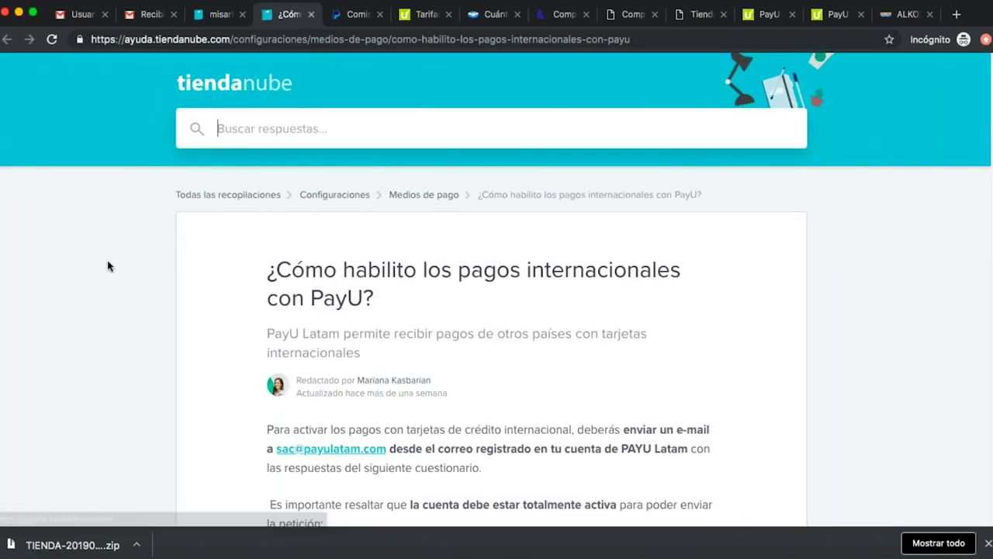
{"action": "scroll", "coordinate": [108, 265], "scroll_direction": "down", "scroll_amount": 3}
{"action": "scroll", "coordinate": [255, 275], "scroll_direction": "down", "scroll_amount": 6}
{"action": "scroll", "coordinate": [360, 279], "scroll_direction": "up", "scroll_amount": 4}
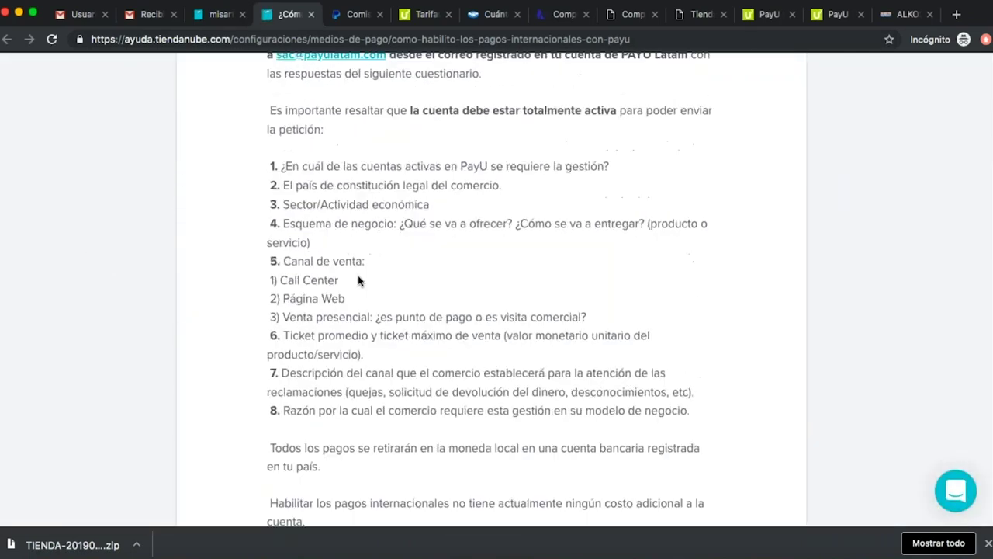
{"action": "scroll", "coordinate": [359, 279], "scroll_direction": "up", "scroll_amount": 5}
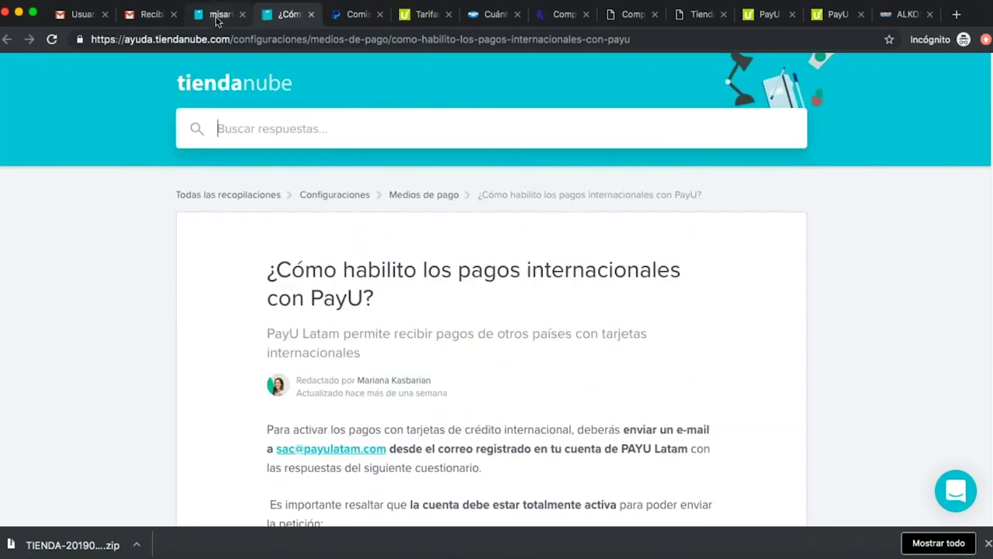
{"action": "left_click", "coordinate": [221, 14]}
{"action": "scroll", "coordinate": [429, 350], "scroll_direction": "down", "scroll_amount": 3}
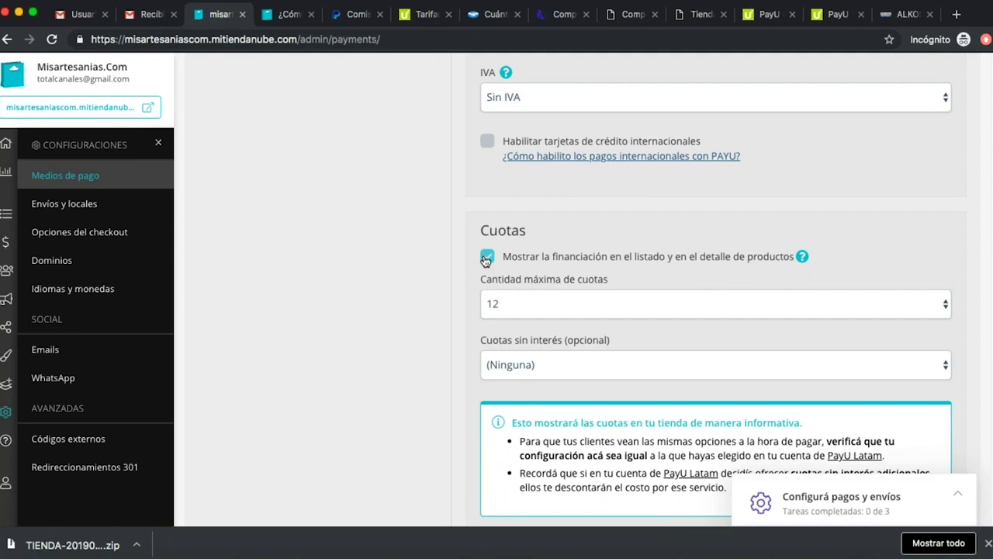
Turn off 'Mostrar la financiación' after briefly checking the maximum installments choices.
{"action": "left_click", "coordinate": [487, 257]}
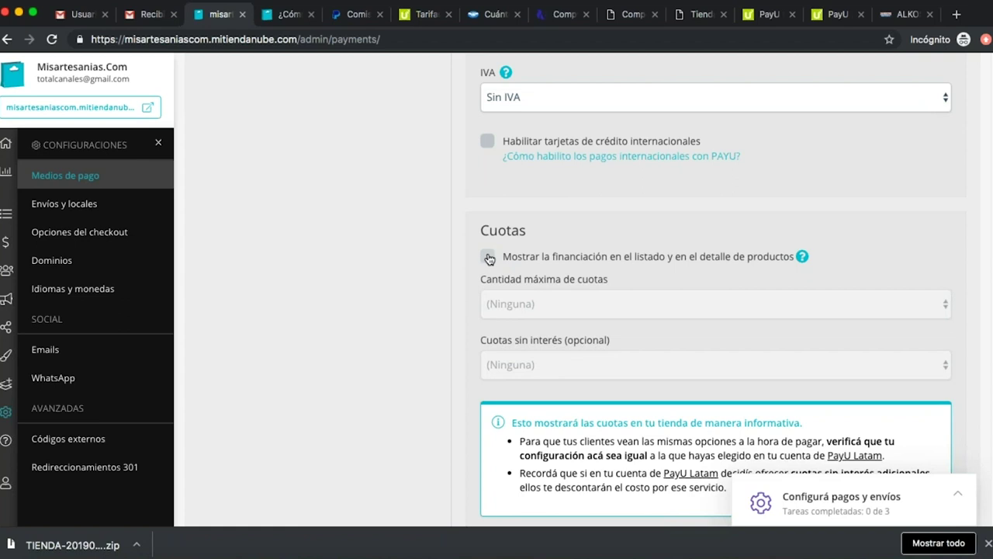
{"action": "scroll", "coordinate": [441, 346], "scroll_direction": "down", "scroll_amount": 1}
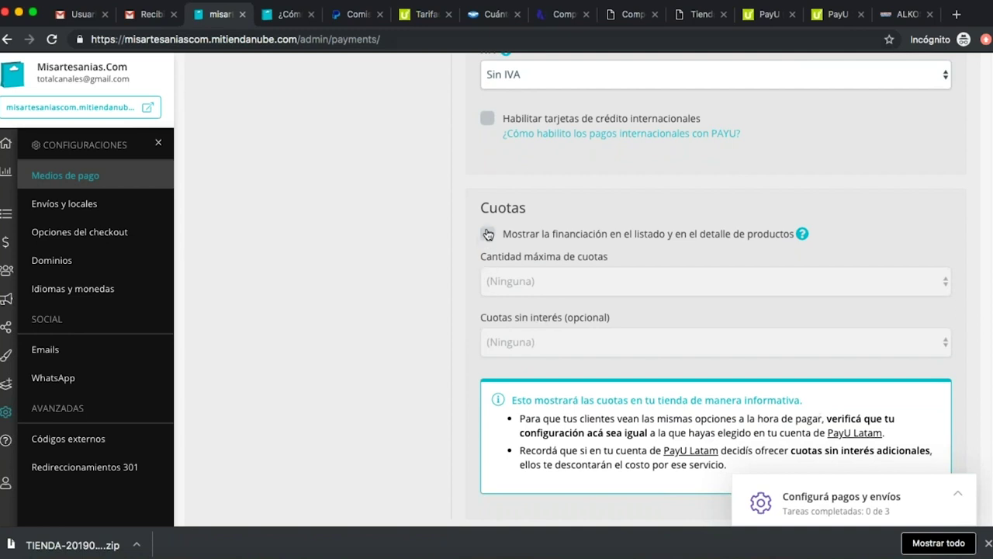
{"action": "left_click", "coordinate": [488, 234]}
{"action": "left_click", "coordinate": [549, 282]}
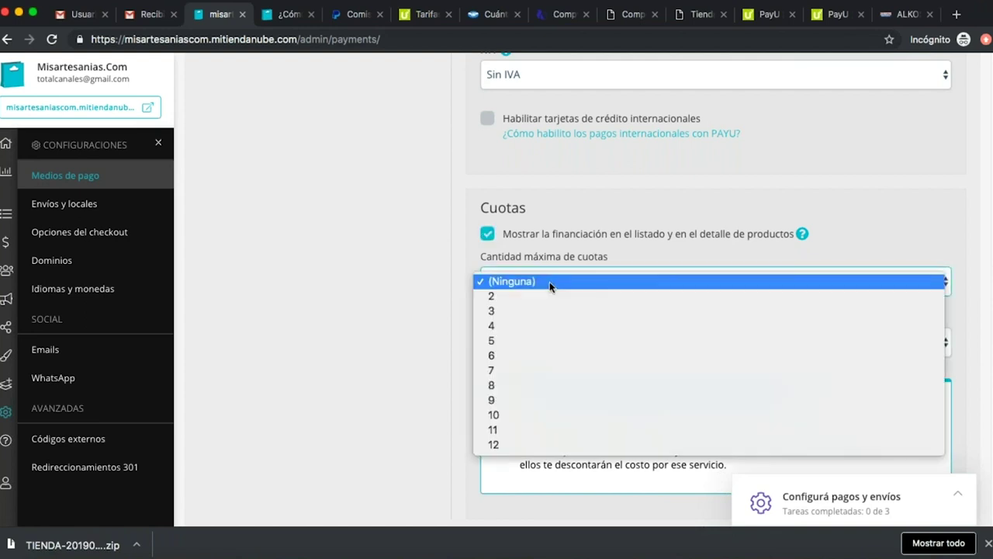
{"action": "left_click", "coordinate": [381, 273]}
{"action": "left_click", "coordinate": [547, 280]}
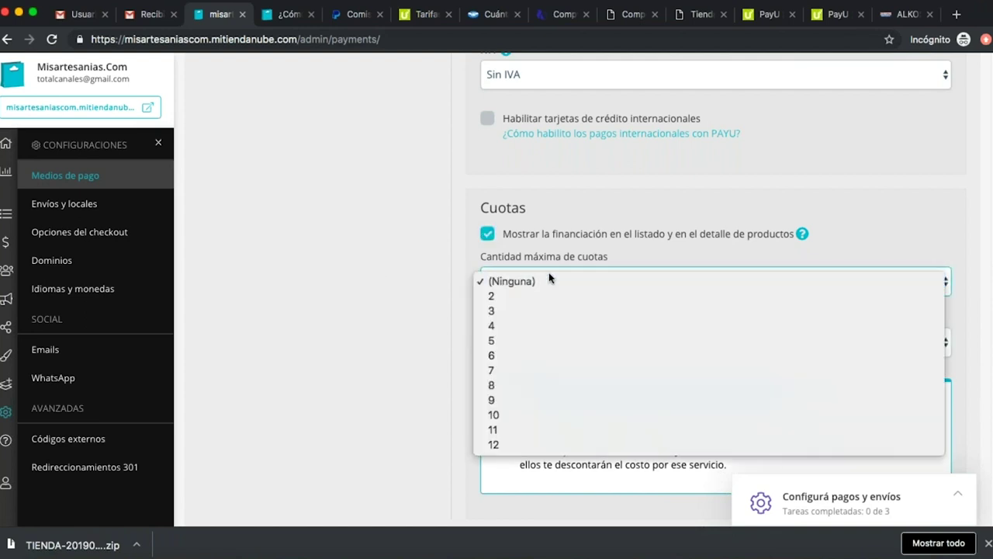
{"action": "left_click", "coordinate": [481, 229]}
{"action": "left_click", "coordinate": [486, 233]}
Activate PayU Latam as the store's payment method.
{"action": "scroll", "coordinate": [422, 291], "scroll_direction": "down", "scroll_amount": 4}
{"action": "scroll", "coordinate": [422, 291], "scroll_direction": "down", "scroll_amount": 2}
{"action": "scroll", "coordinate": [593, 325], "scroll_direction": "up", "scroll_amount": 3}
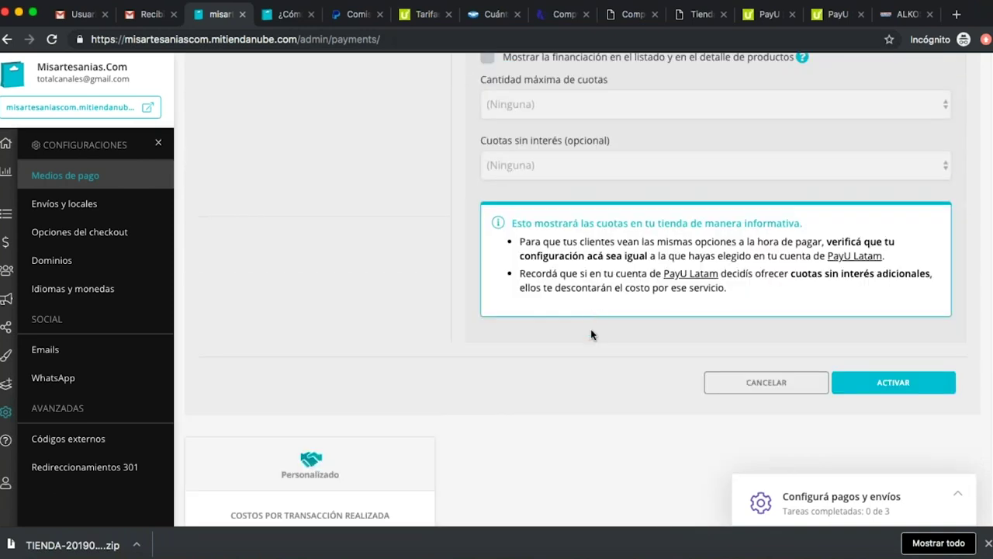
{"action": "left_click", "coordinate": [917, 386]}
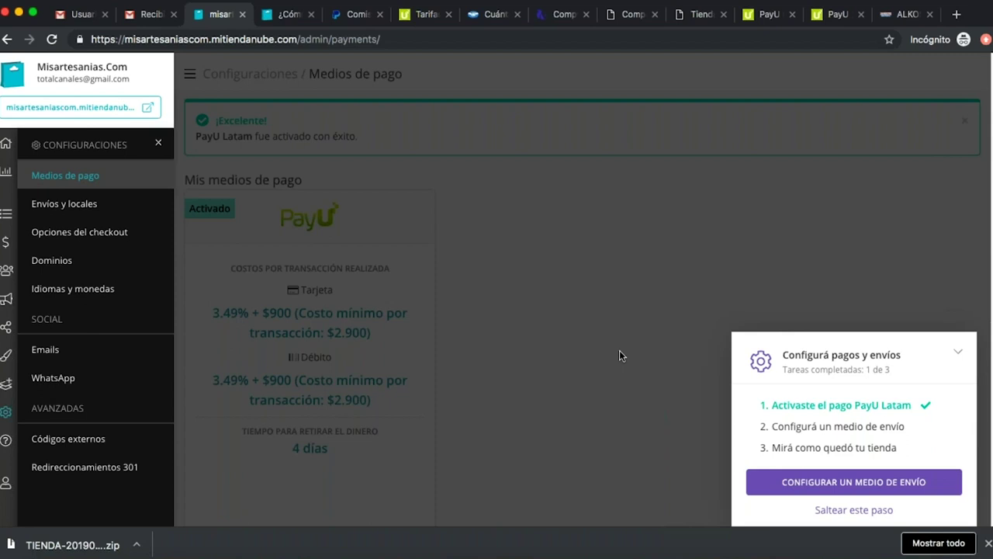
Go from the onboarding panel to shipping setup and view the empty Locales físicos pickup-locations tab.
{"action": "left_click", "coordinate": [909, 487]}
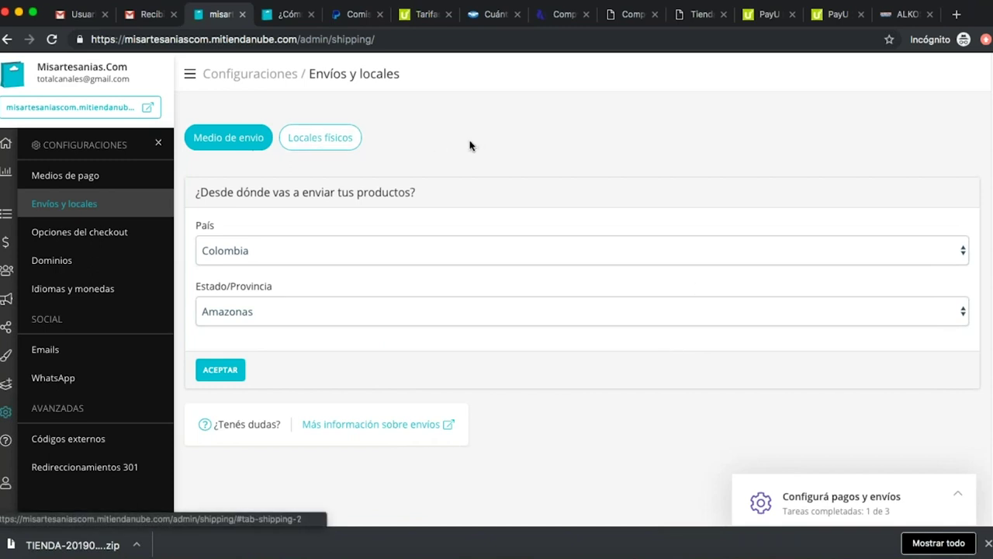
{"action": "left_click", "coordinate": [355, 139]}
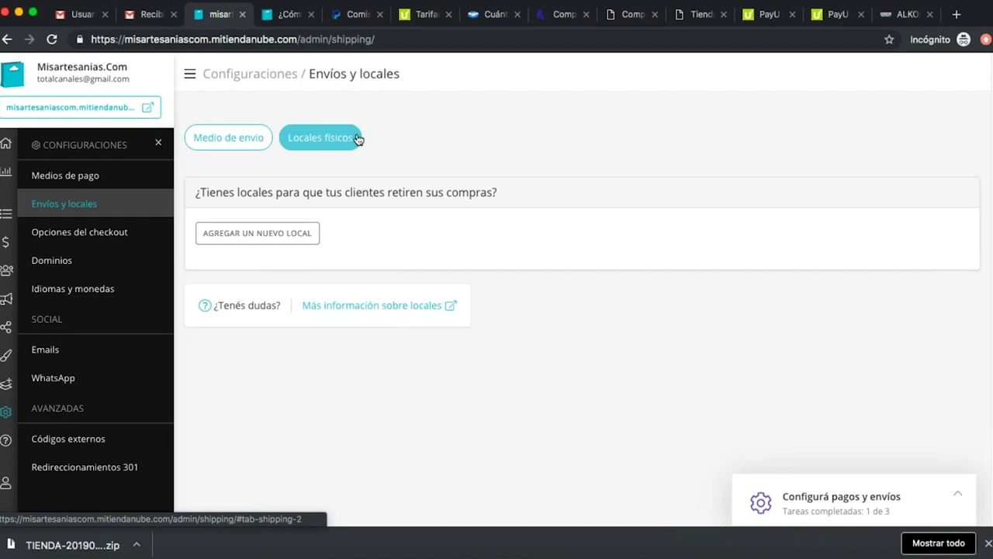
Set Distrito Capital de Bogotá as the shipping origin and note the 1-variant-without-weight warning.
{"action": "left_click", "coordinate": [240, 137]}
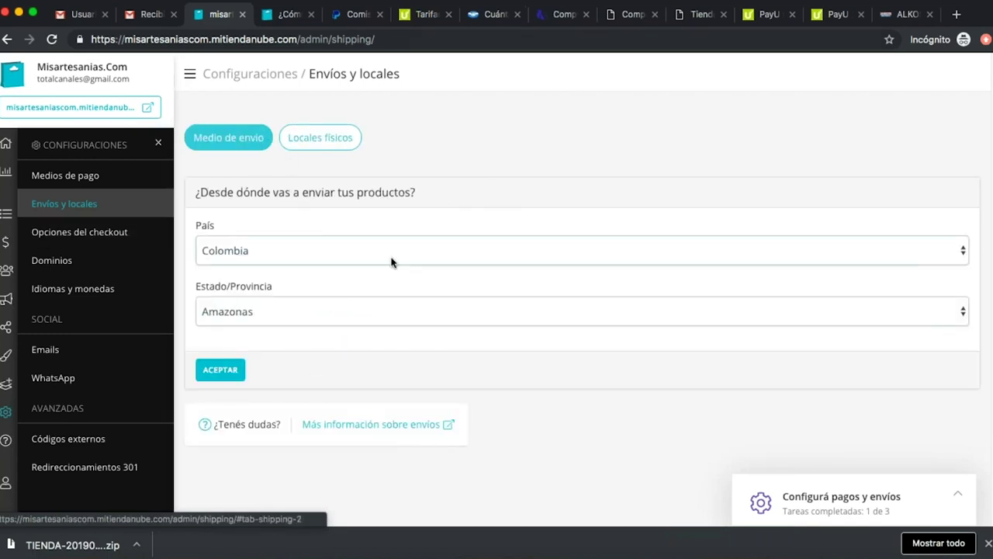
{"action": "scroll", "coordinate": [306, 244], "scroll_direction": "down", "scroll_amount": 1}
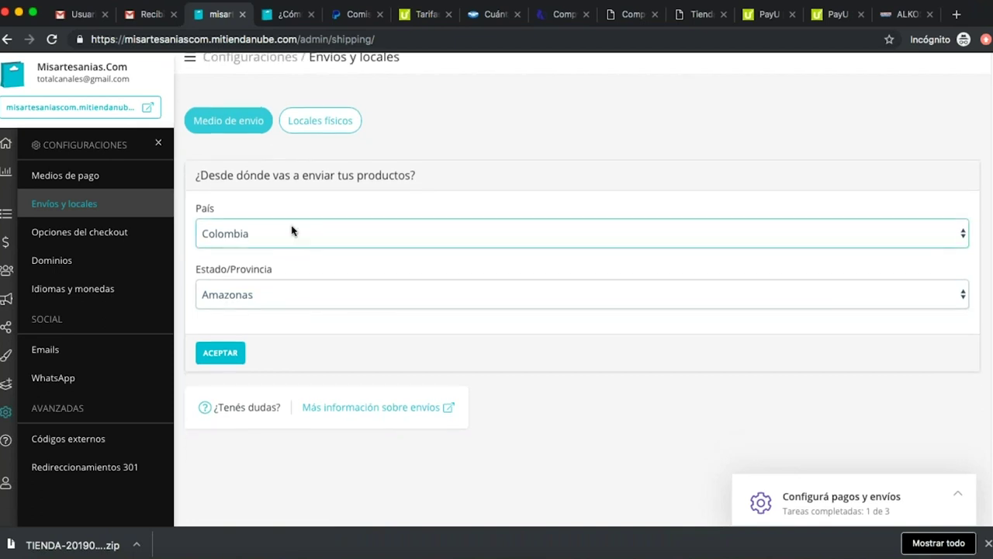
{"action": "left_click", "coordinate": [365, 301]}
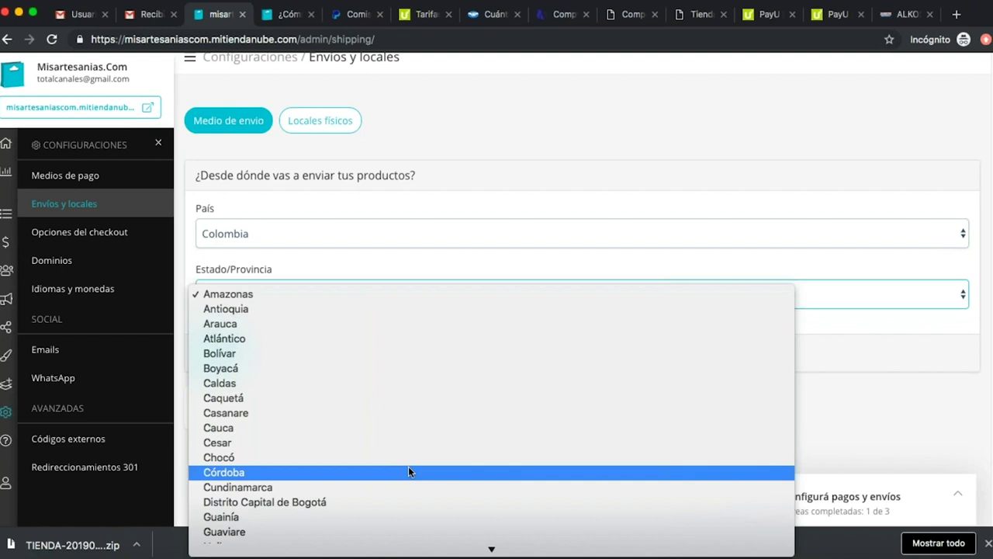
{"action": "scroll", "coordinate": [419, 458], "scroll_direction": "down", "scroll_amount": 3}
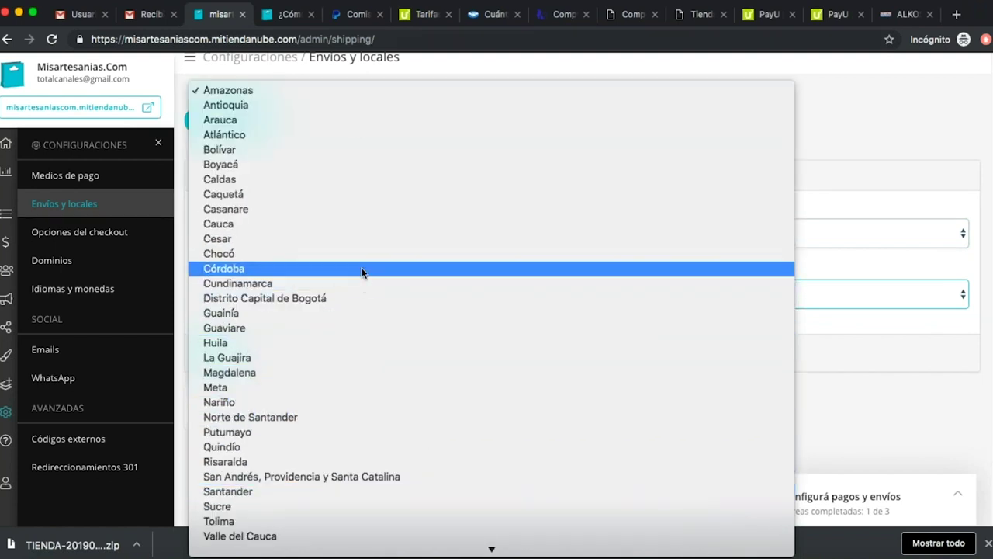
{"action": "left_click", "coordinate": [398, 301]}
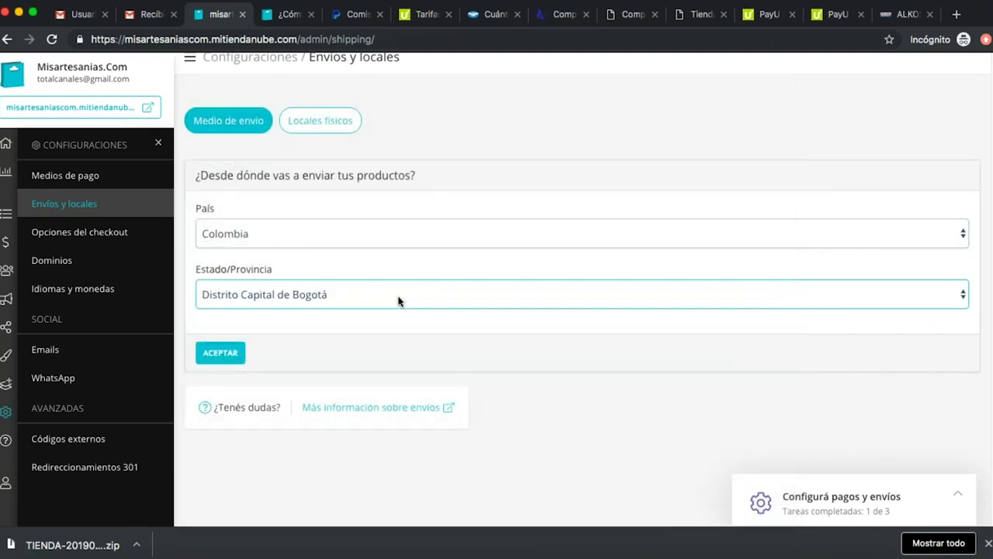
{"action": "left_click", "coordinate": [228, 359]}
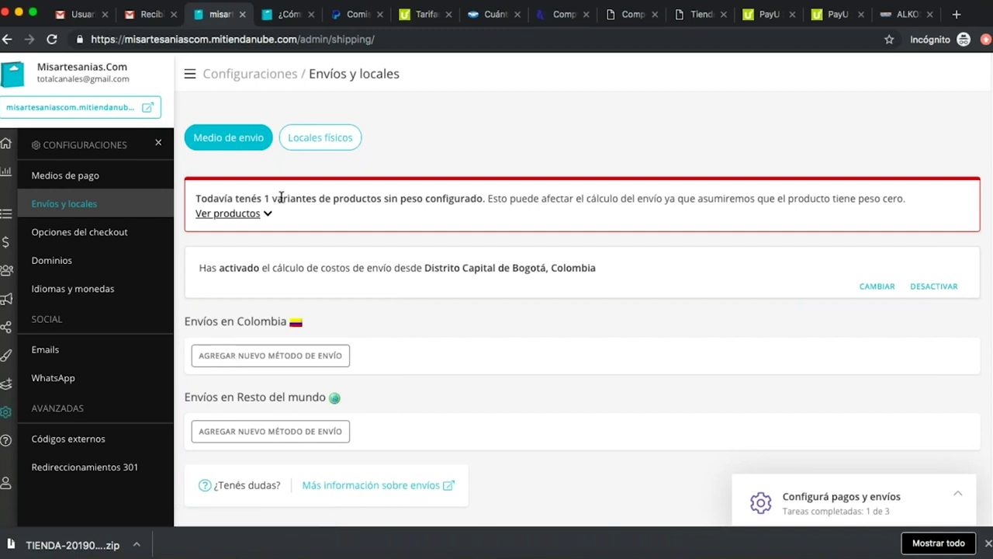
{"action": "left_click_drag", "start_coordinate": [259, 196], "coordinate": [914, 214]}
{"action": "left_click", "coordinate": [660, 201]}
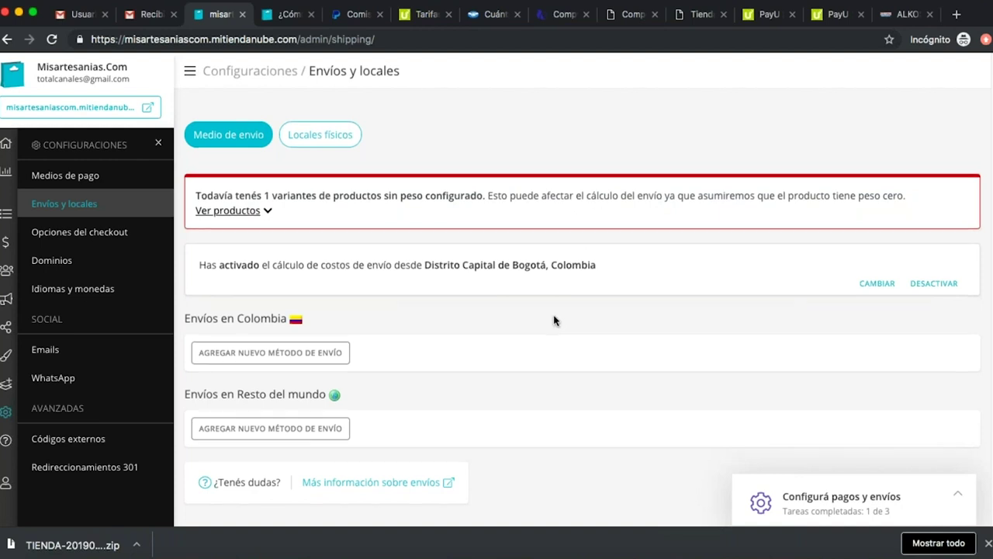
Under Envíos en Colombia, begin a new shipping method to see the Servientrega and manual choices.
{"action": "scroll", "coordinate": [554, 319], "scroll_direction": "down", "scroll_amount": 1}
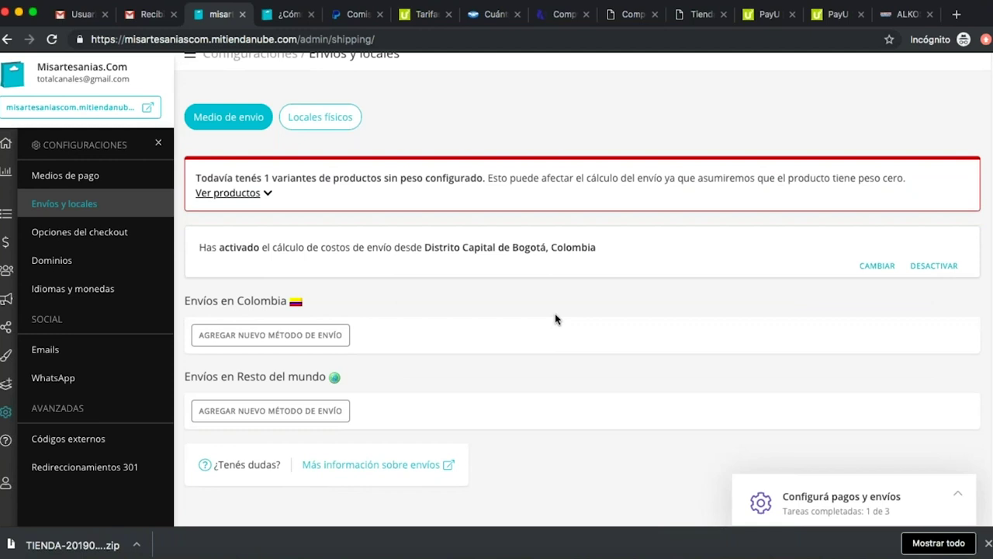
{"action": "scroll", "coordinate": [452, 304], "scroll_direction": "down", "scroll_amount": 2}
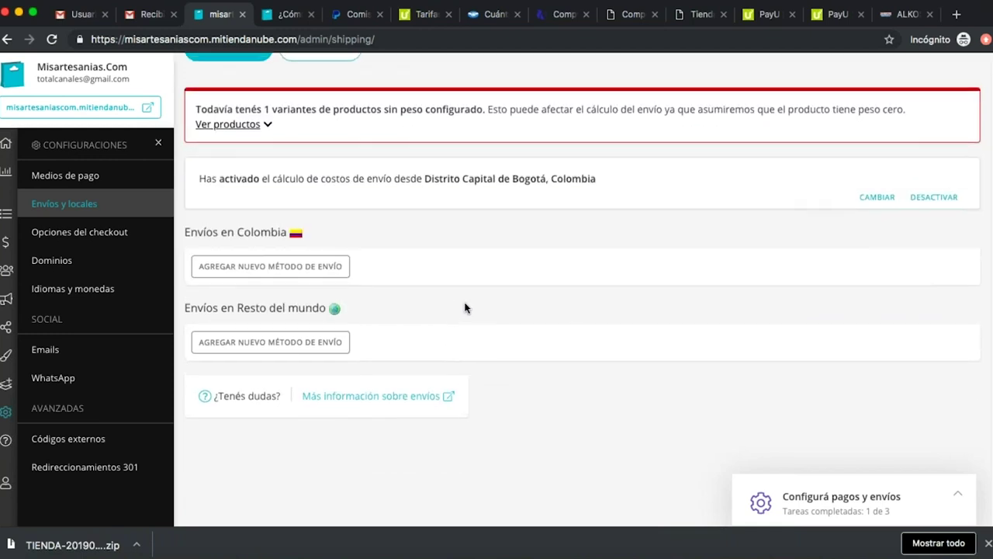
{"action": "scroll", "coordinate": [465, 308], "scroll_direction": "up", "scroll_amount": 2}
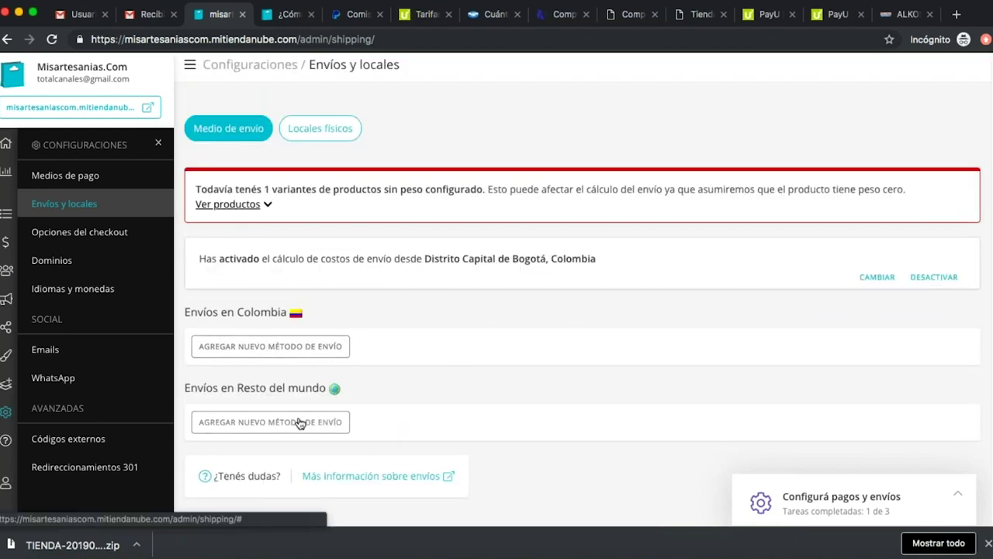
{"action": "left_click", "coordinate": [298, 354]}
{"action": "scroll", "coordinate": [299, 353], "scroll_direction": "down", "scroll_amount": 2}
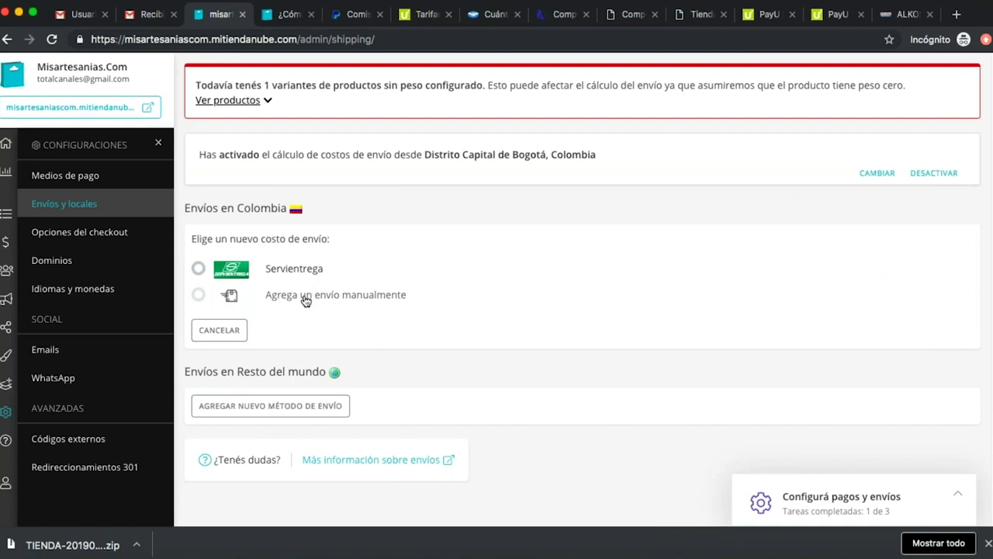
Choose Servientrega for Colombia, review its 10% agreement discount, and open Servientrega - Tarifas.pdf.
{"action": "left_click", "coordinate": [199, 268]}
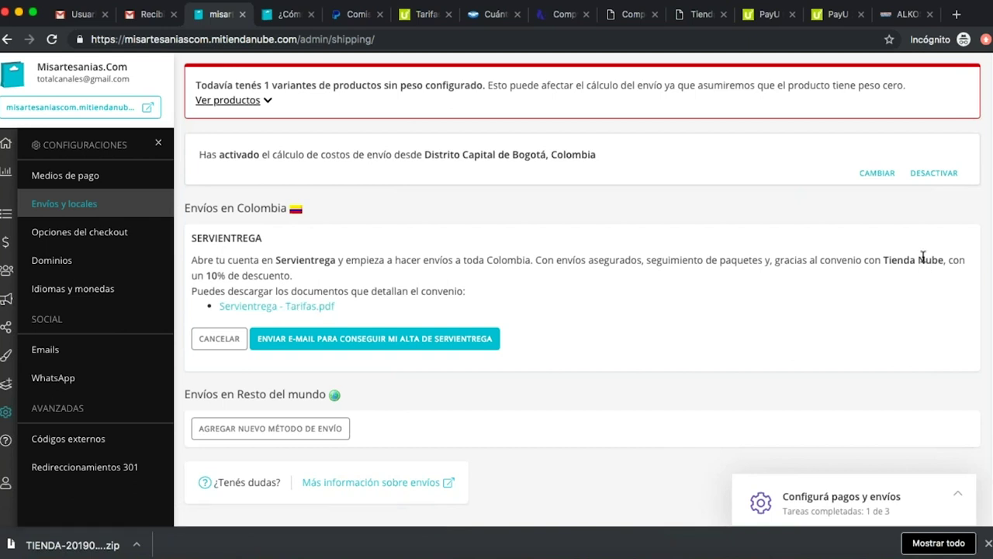
{"action": "left_click_drag", "start_coordinate": [797, 260], "coordinate": [877, 260]}
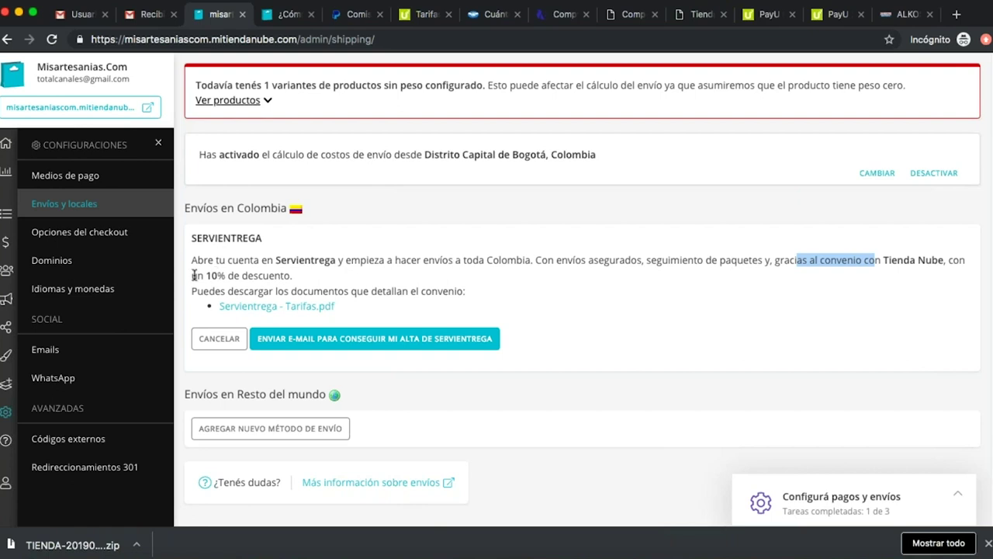
{"action": "left_click", "coordinate": [283, 307]}
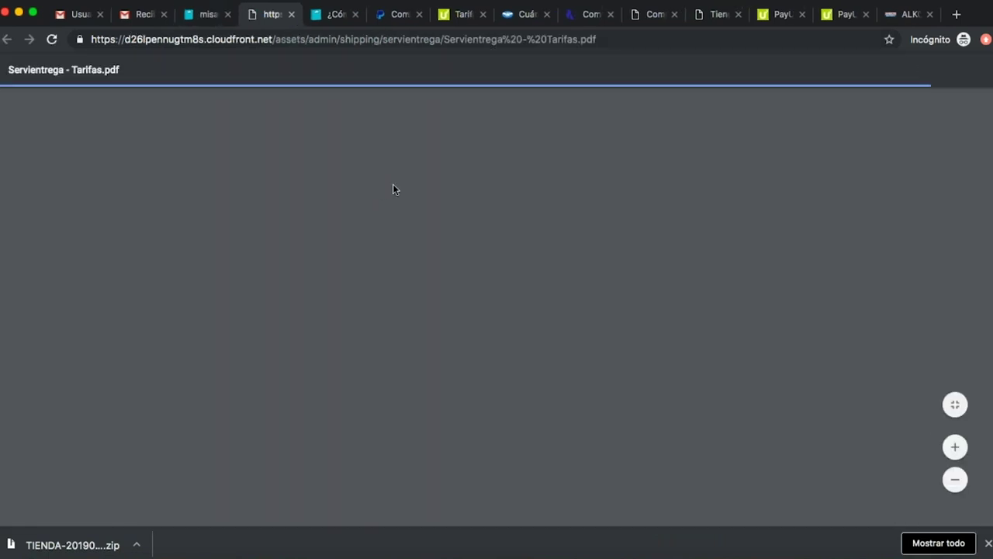
Read the Servientrega rates PDF (2% handling fee, 3 kg minimum) and return to the misartesanias admin.
{"action": "scroll", "coordinate": [394, 188], "scroll_direction": "down", "scroll_amount": 3}
{"action": "scroll", "coordinate": [394, 189], "scroll_direction": "down", "scroll_amount": 1}
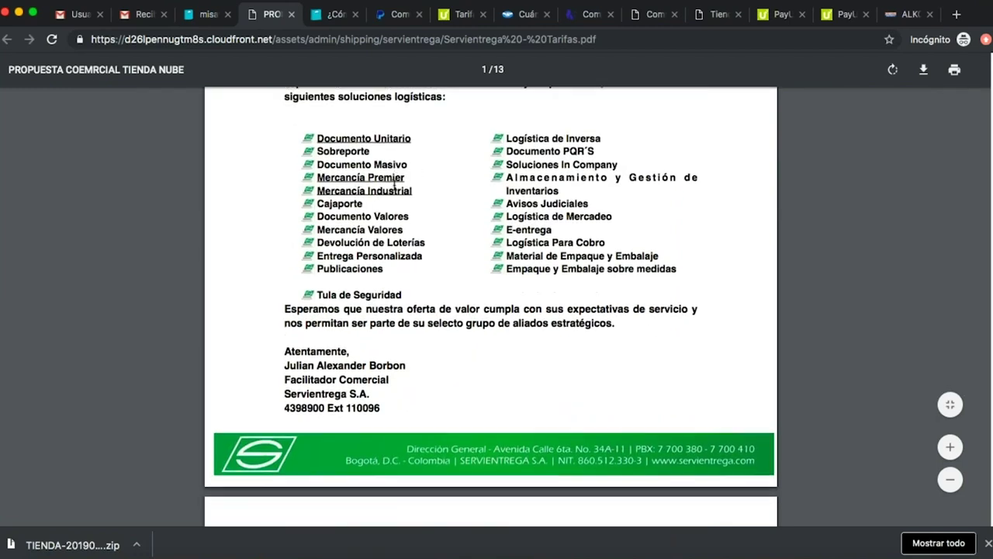
{"action": "scroll", "coordinate": [390, 177], "scroll_direction": "down", "scroll_amount": 15}
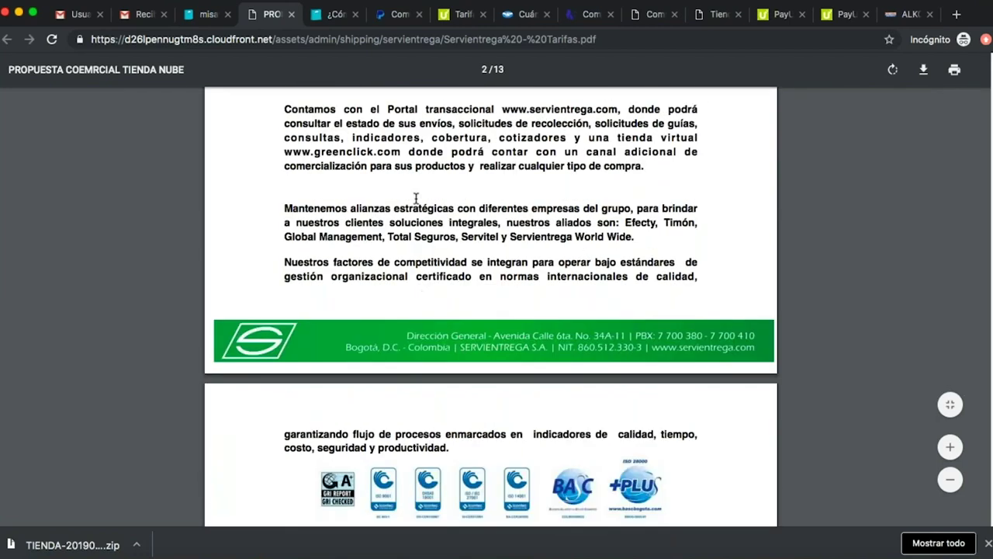
{"action": "scroll", "coordinate": [446, 216], "scroll_direction": "down", "scroll_amount": 20}
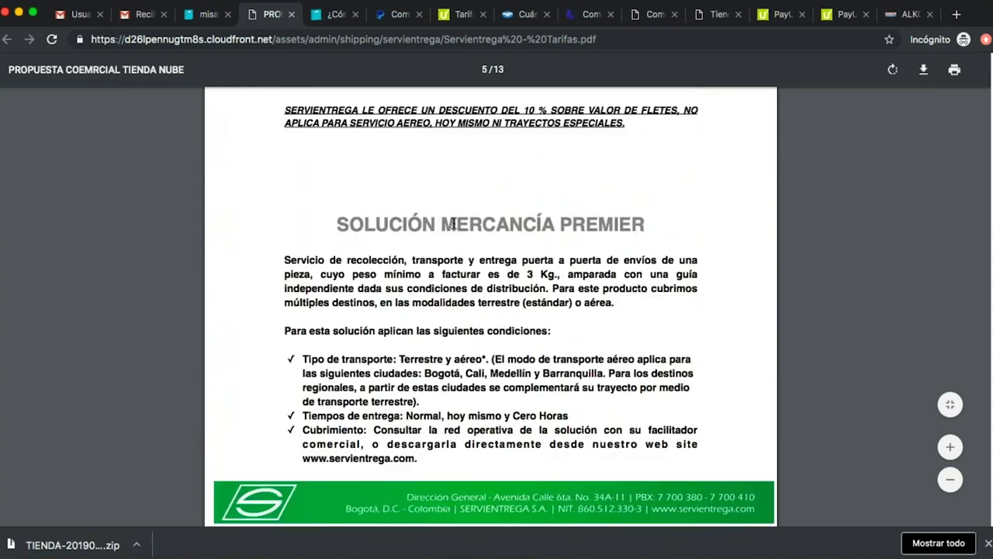
{"action": "scroll", "coordinate": [454, 219], "scroll_direction": "up", "scroll_amount": 7}
{"action": "scroll", "coordinate": [456, 220], "scroll_direction": "down", "scroll_amount": 3}
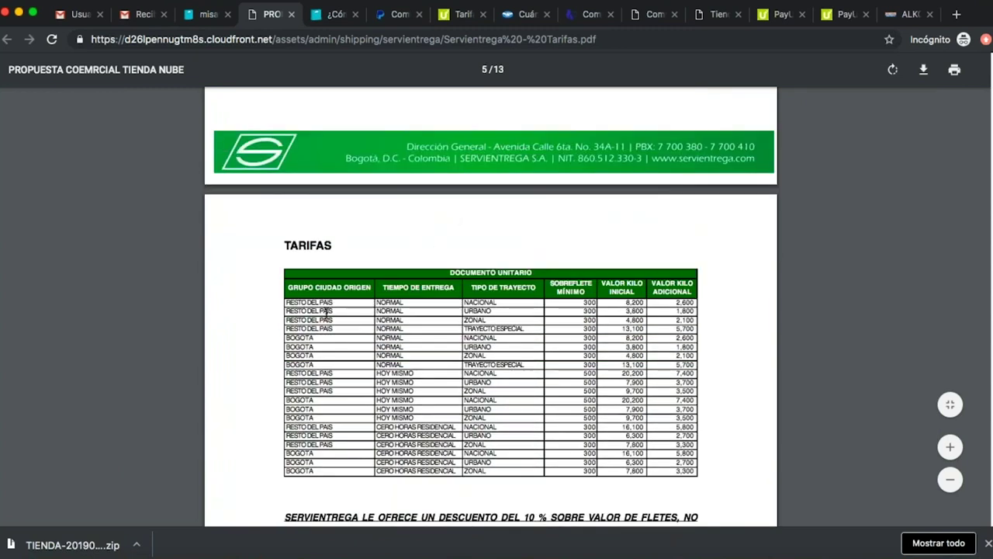
{"action": "left_click_drag", "start_coordinate": [299, 320], "coordinate": [567, 351]}
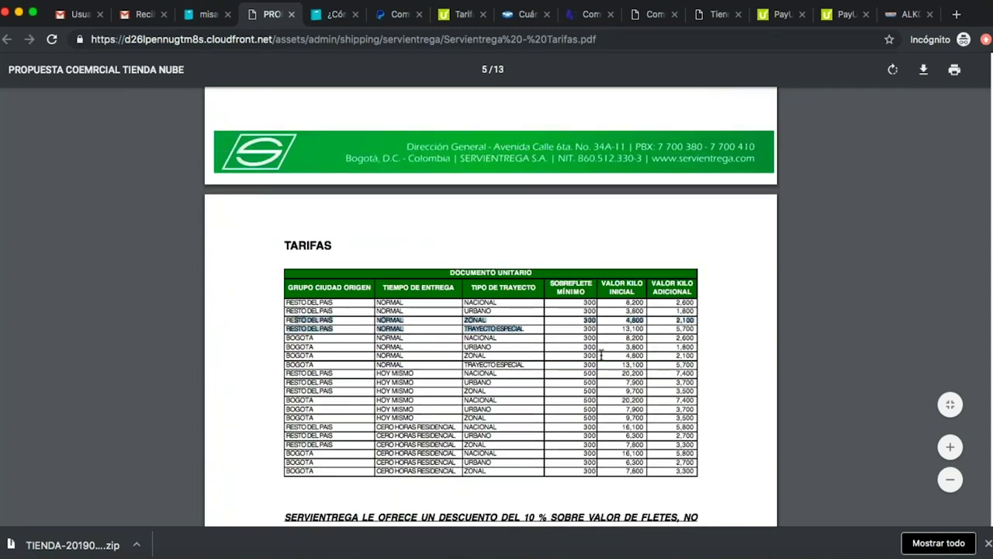
{"action": "scroll", "coordinate": [602, 353], "scroll_direction": "down", "scroll_amount": 5}
{"action": "scroll", "coordinate": [530, 283], "scroll_direction": "down", "scroll_amount": 15}
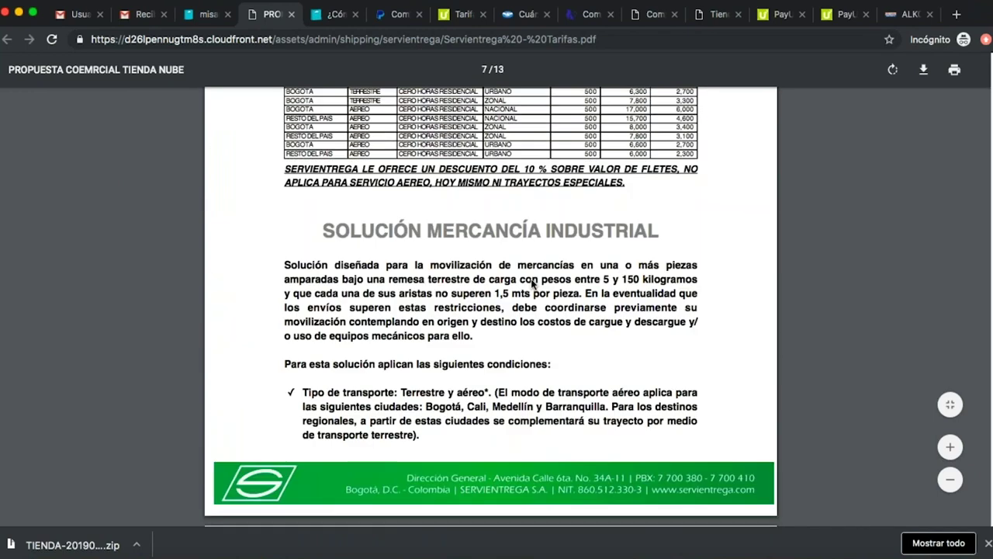
{"action": "scroll", "coordinate": [531, 283], "scroll_direction": "up", "scroll_amount": 10}
{"action": "scroll", "coordinate": [530, 283], "scroll_direction": "down", "scroll_amount": 15}
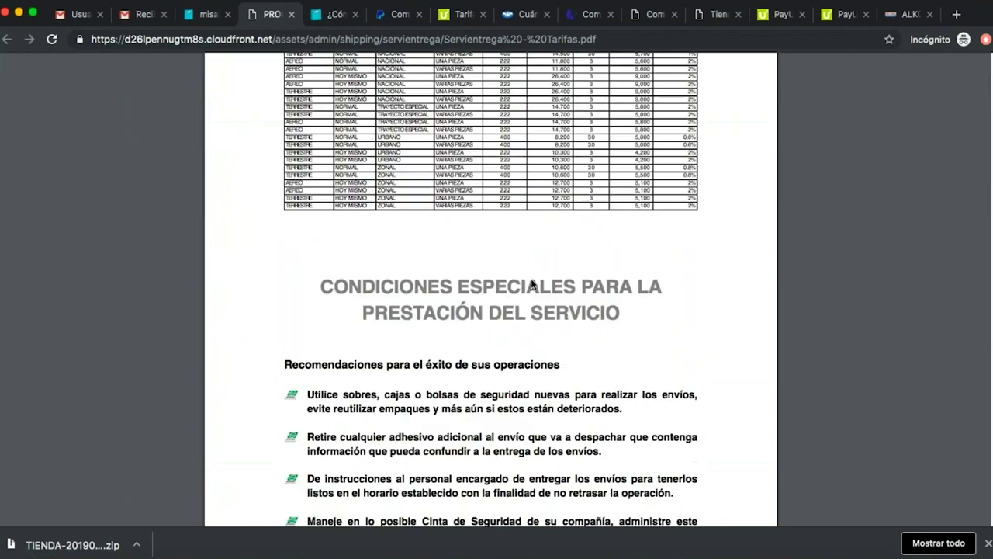
{"action": "scroll", "coordinate": [532, 286], "scroll_direction": "down", "scroll_amount": 20}
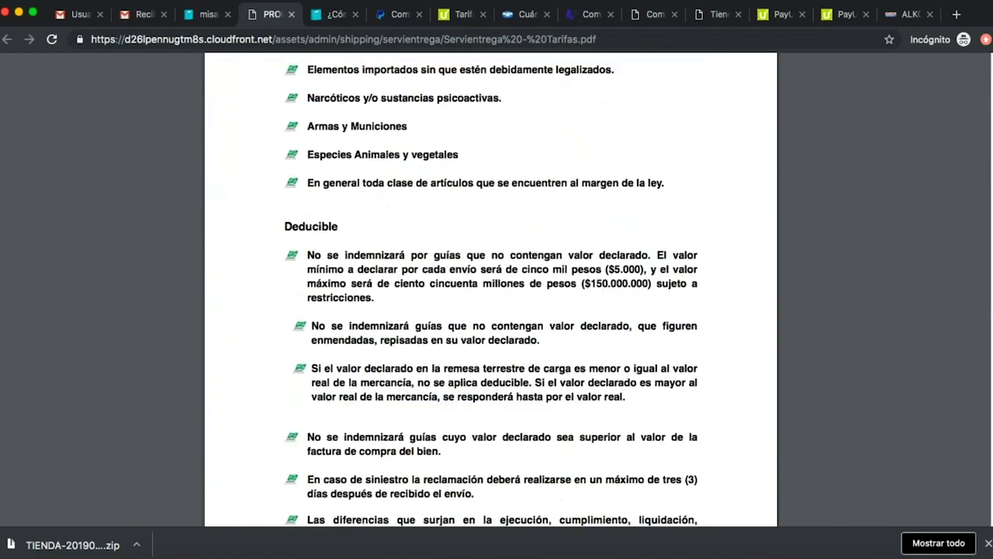
{"action": "scroll", "coordinate": [531, 245], "scroll_direction": "up", "scroll_amount": 10}
{"action": "scroll", "coordinate": [531, 244], "scroll_direction": "up", "scroll_amount": 10}
{"action": "scroll", "coordinate": [534, 264], "scroll_direction": "up", "scroll_amount": 15}
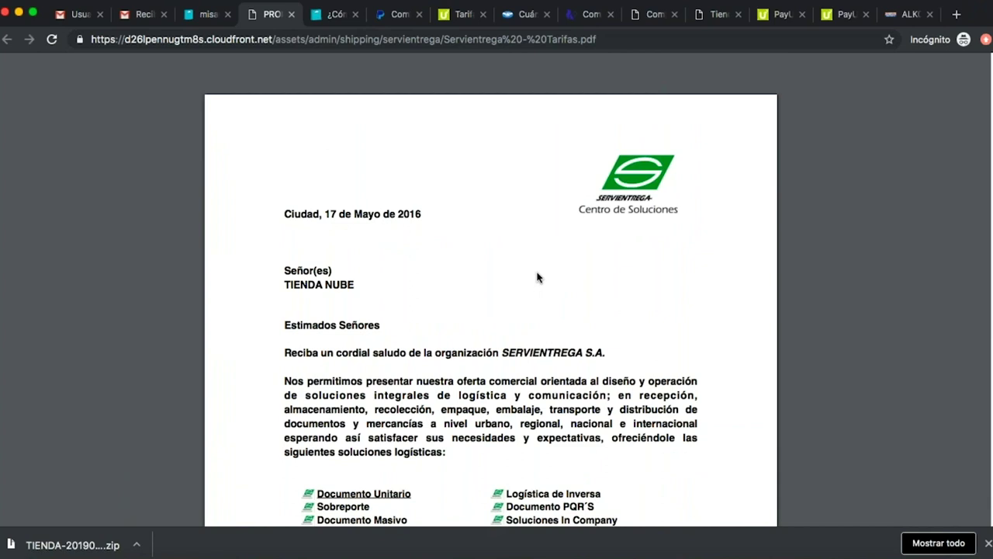
{"action": "left_click", "coordinate": [211, 15]}
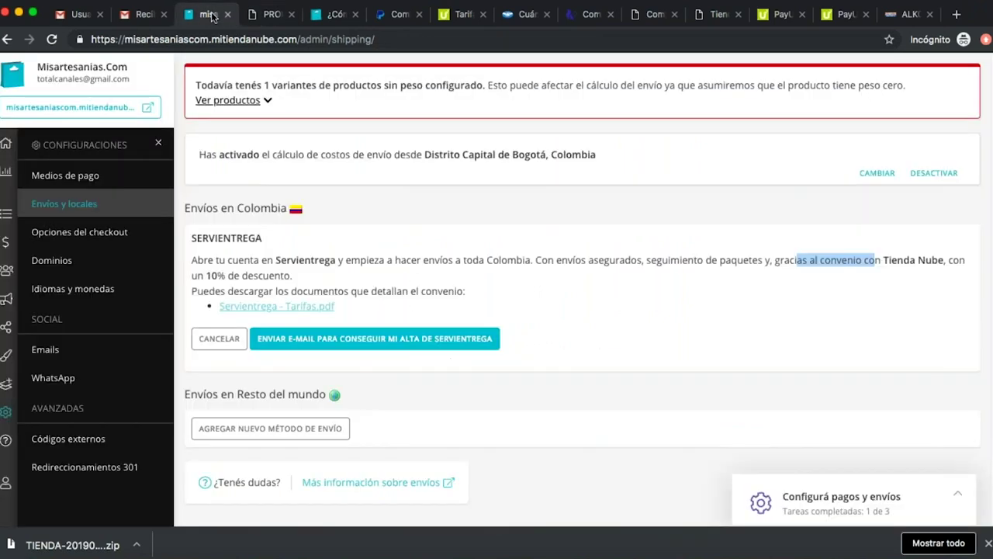
Cancel the Servientrega sign-up offer on the Colombia shipping panel.
{"action": "scroll", "coordinate": [644, 259], "scroll_direction": "down", "scroll_amount": 2}
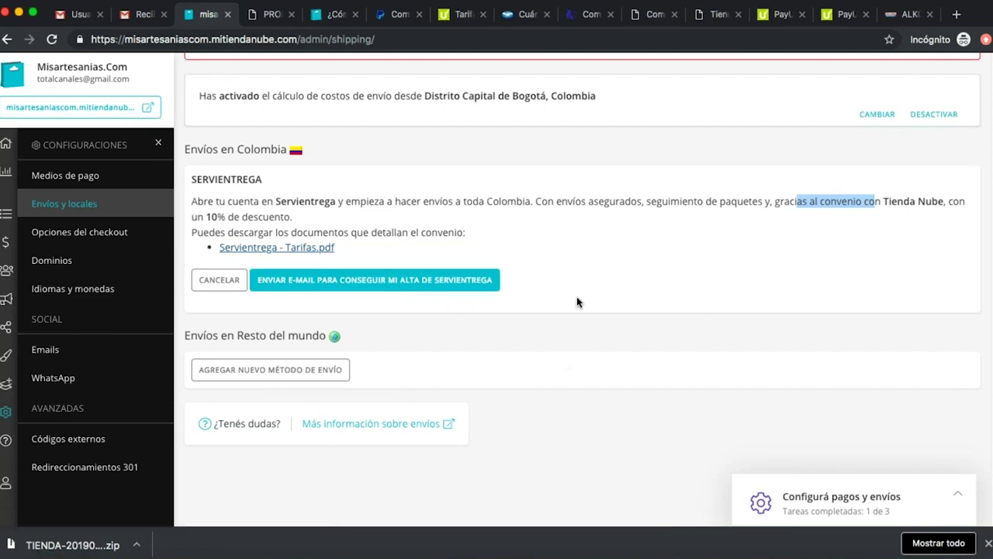
{"action": "left_click", "coordinate": [221, 280]}
Choose manual shipping, name it 'A convenir', set cost 10000, and enable Mostrar tiempo de envío.
{"action": "left_click", "coordinate": [198, 259]}
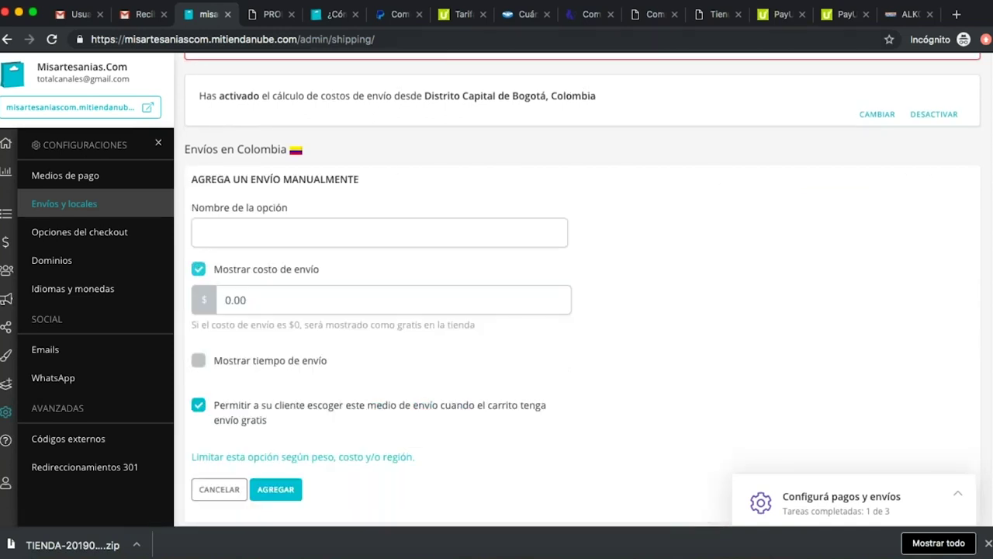
{"action": "scroll", "coordinate": [629, 213], "scroll_direction": "up", "scroll_amount": 1}
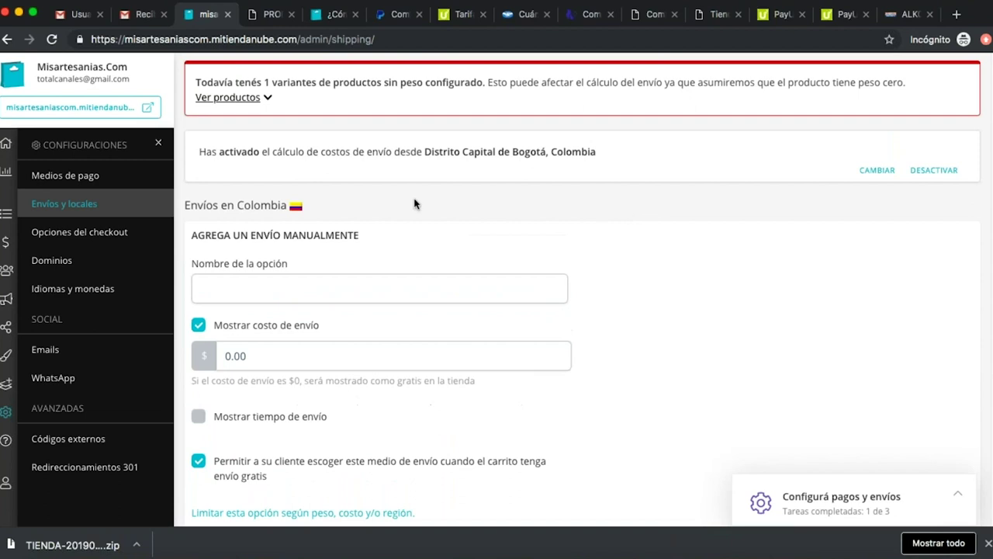
{"action": "scroll", "coordinate": [401, 256], "scroll_direction": "down", "scroll_amount": 1}
{"action": "left_click", "coordinate": [368, 263]}
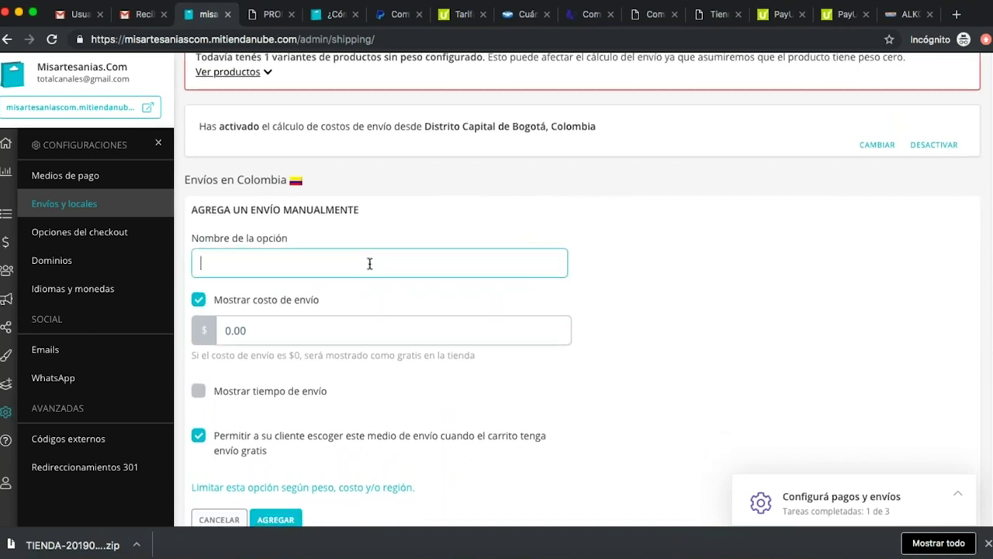
{"action": "type", "text": "A convenir"}
{"action": "left_click", "coordinate": [346, 331]}
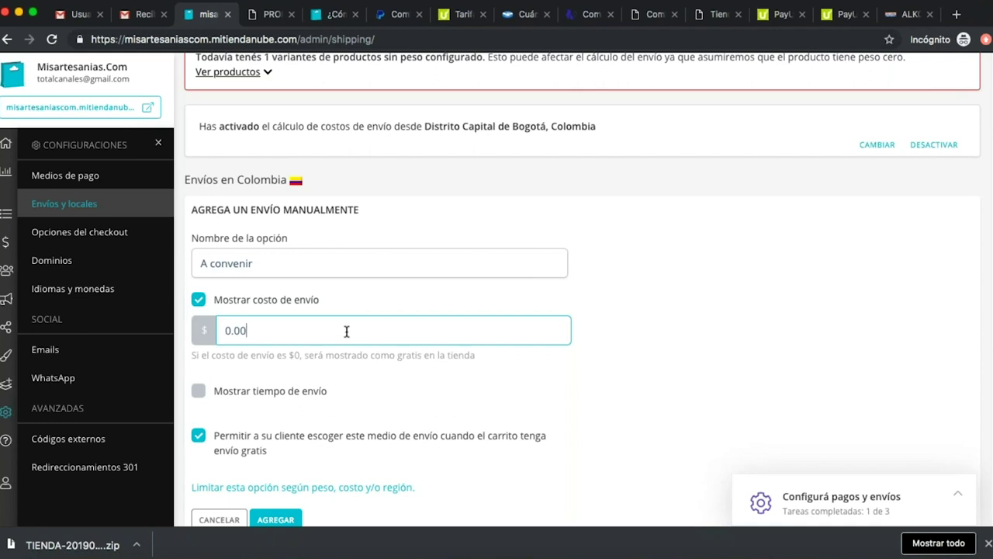
{"action": "double_click", "coordinate": [347, 331]}
{"action": "type", "text": "10000"}
{"action": "scroll", "coordinate": [405, 337], "scroll_direction": "down", "scroll_amount": 2}
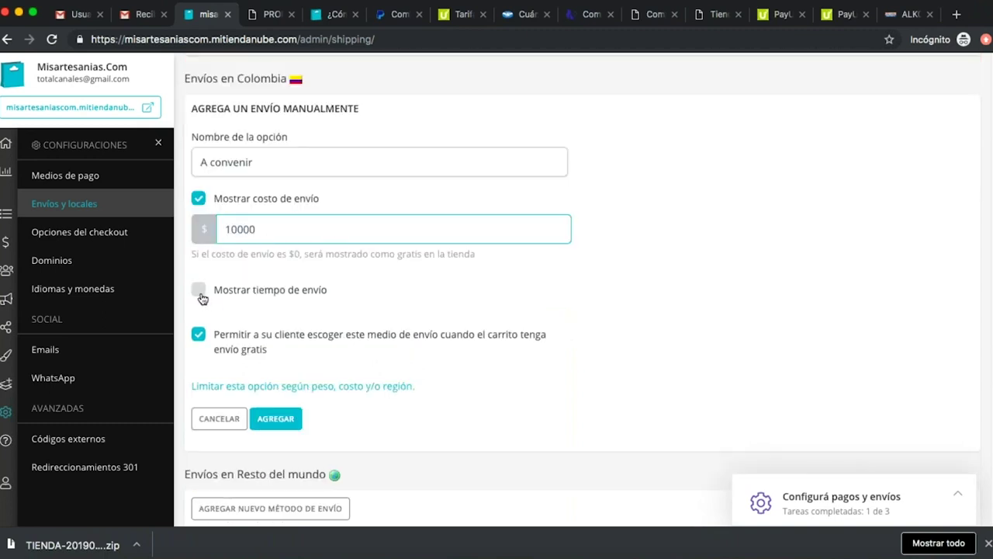
{"action": "left_click", "coordinate": [199, 290]}
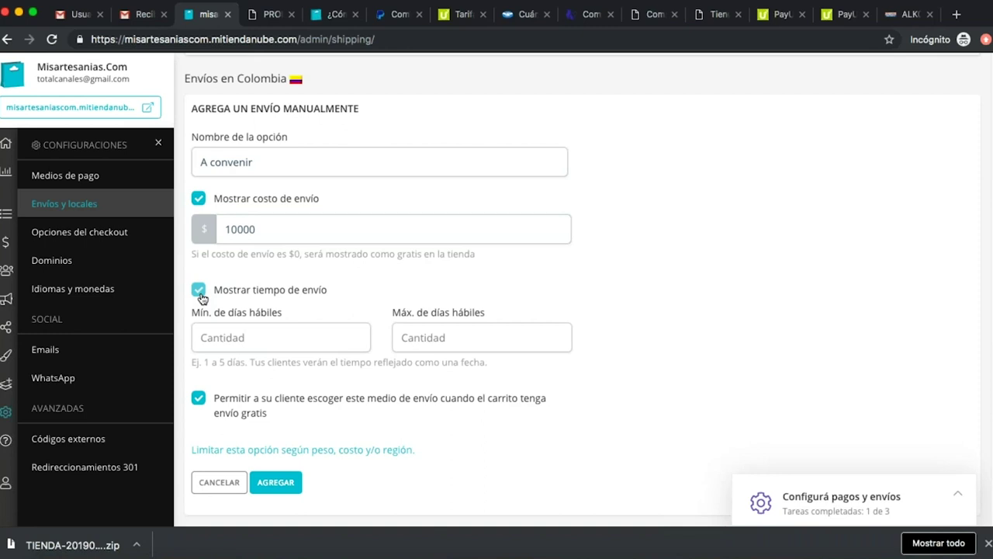
Give 'A convenir' 5–15 business days with the cost cleared, save it, and view the storefront.
{"action": "left_click", "coordinate": [277, 340]}
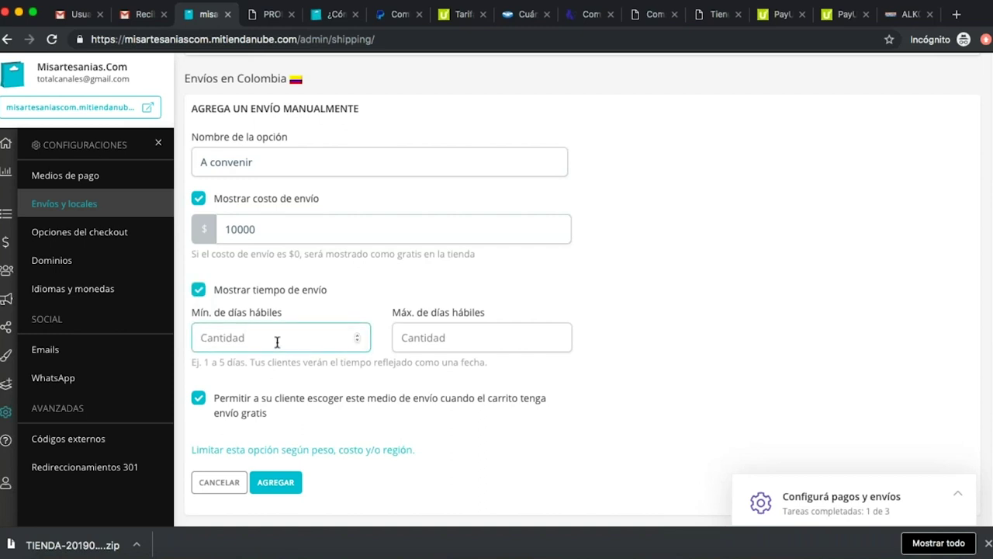
{"action": "type", "text": "5"}
{"action": "key", "text": "Tab"}
{"action": "type", "text": "15"}
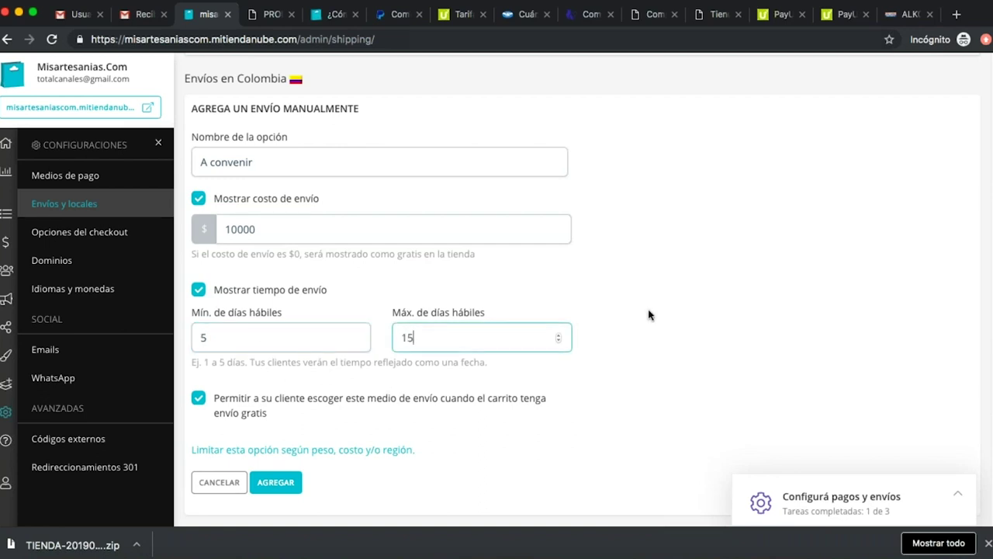
{"action": "scroll", "coordinate": [648, 320], "scroll_direction": "down", "scroll_amount": 2}
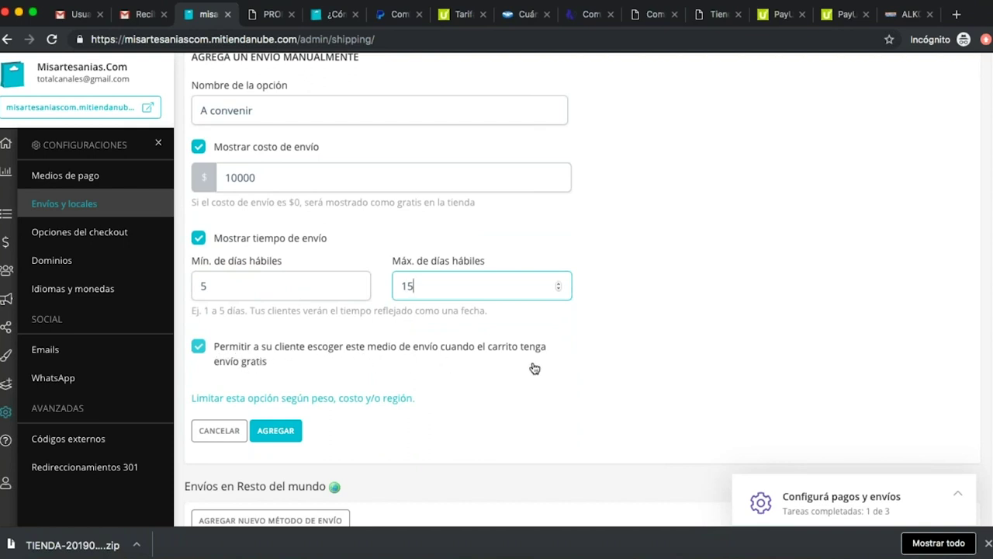
{"action": "double_click", "coordinate": [315, 176]}
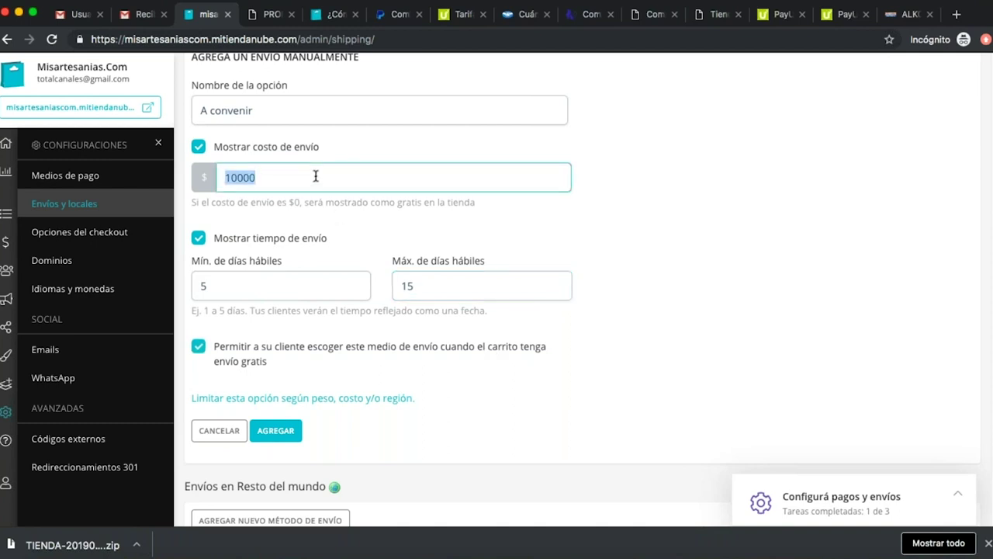
{"action": "key", "text": "BackSpace"}
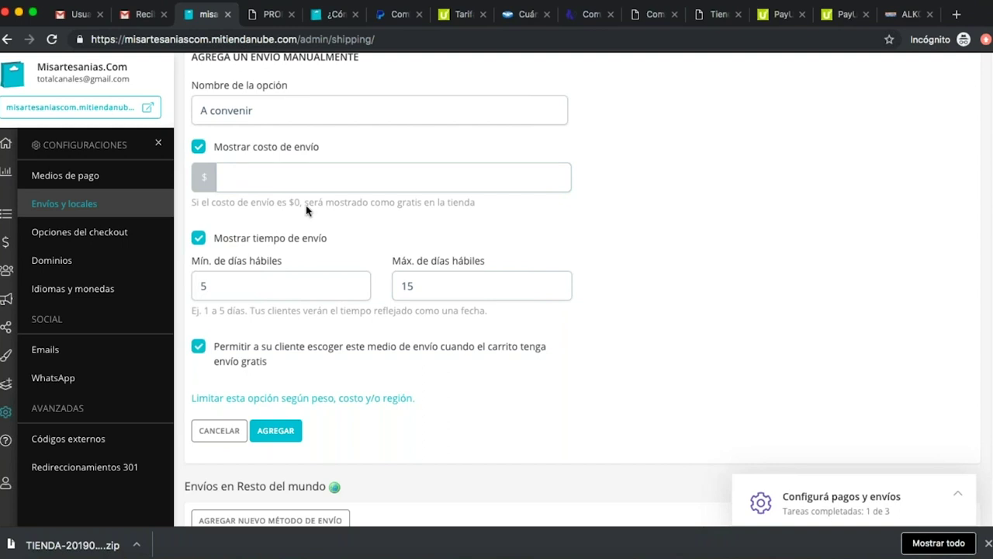
{"action": "left_click", "coordinate": [278, 434]}
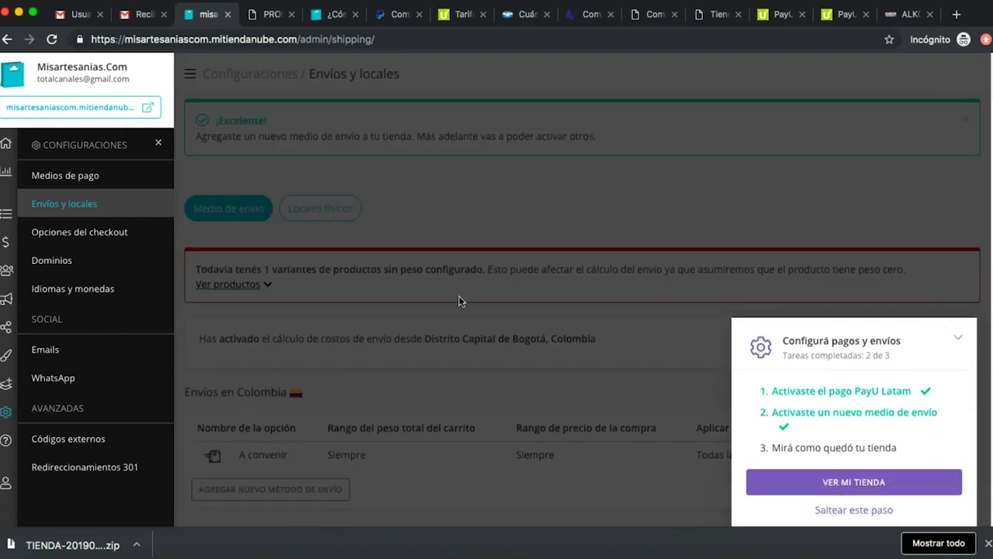
{"action": "left_click", "coordinate": [863, 483]}
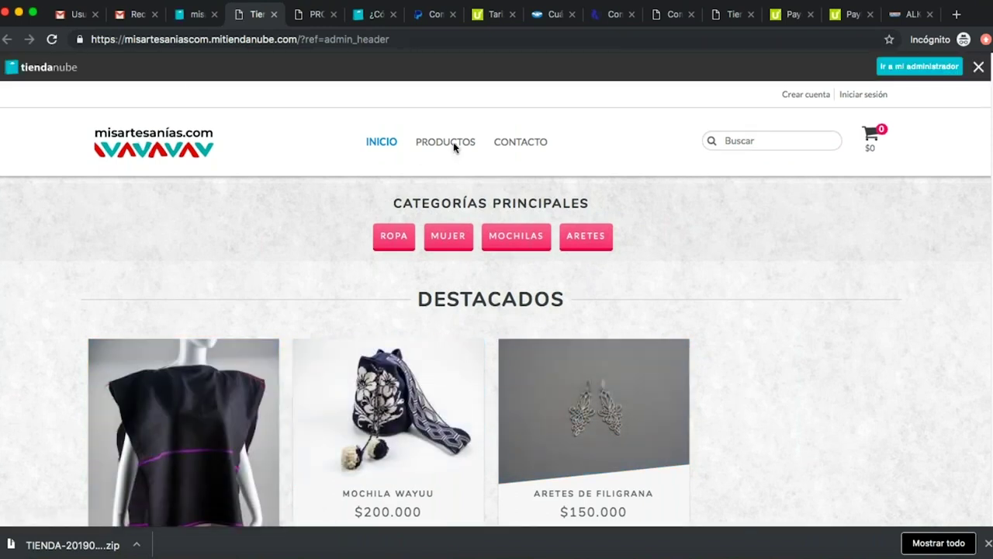
Find Mochila Wayuu among the storefront's featured products and open its $200.000 product page.
{"action": "mouse_move", "coordinate": [452, 145]}
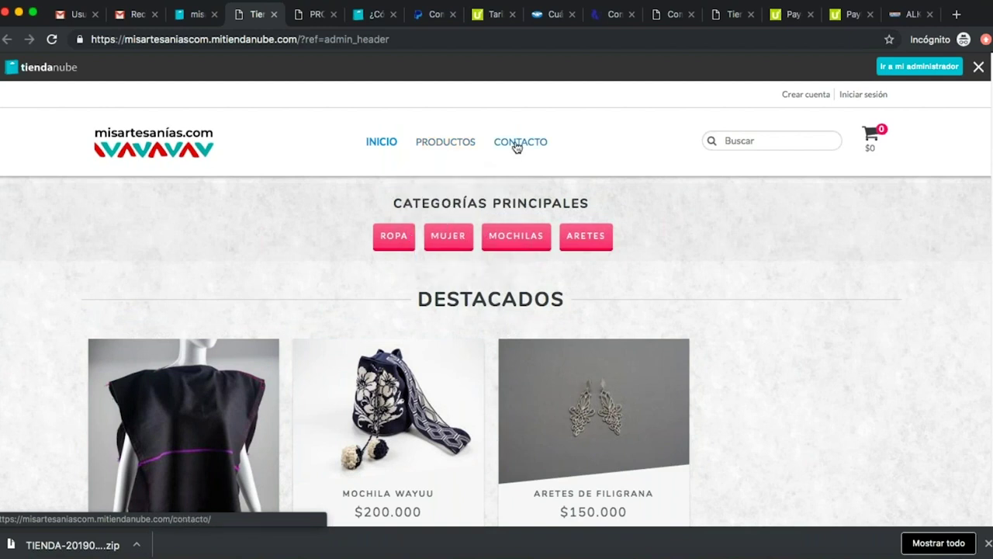
{"action": "scroll", "coordinate": [745, 332], "scroll_direction": "down", "scroll_amount": 2}
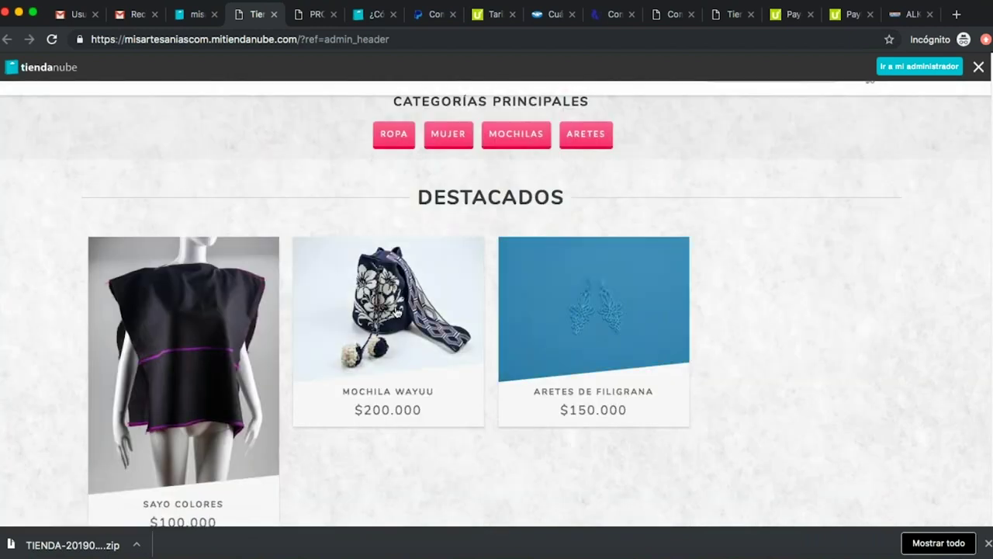
{"action": "scroll", "coordinate": [406, 332], "scroll_direction": "down", "scroll_amount": 1}
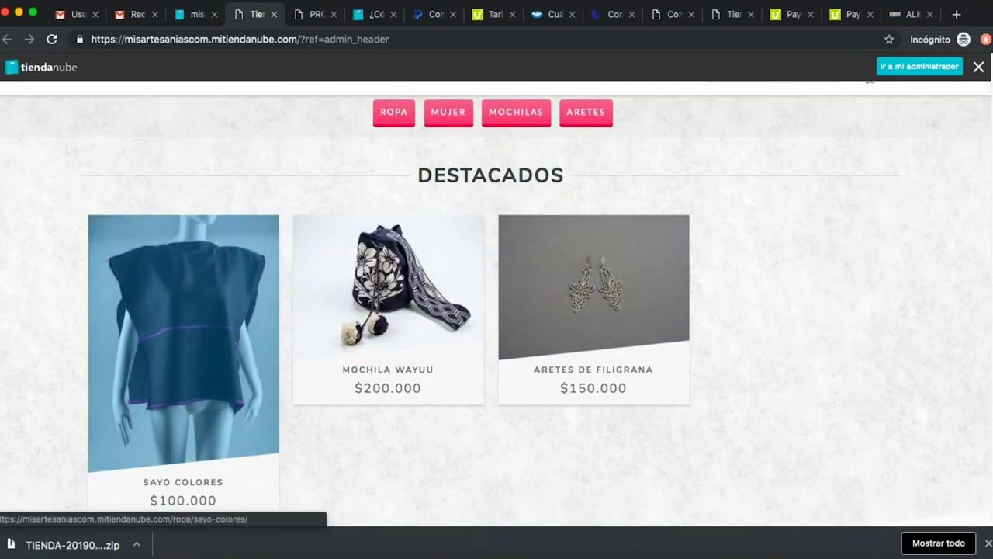
{"action": "left_click", "coordinate": [383, 308]}
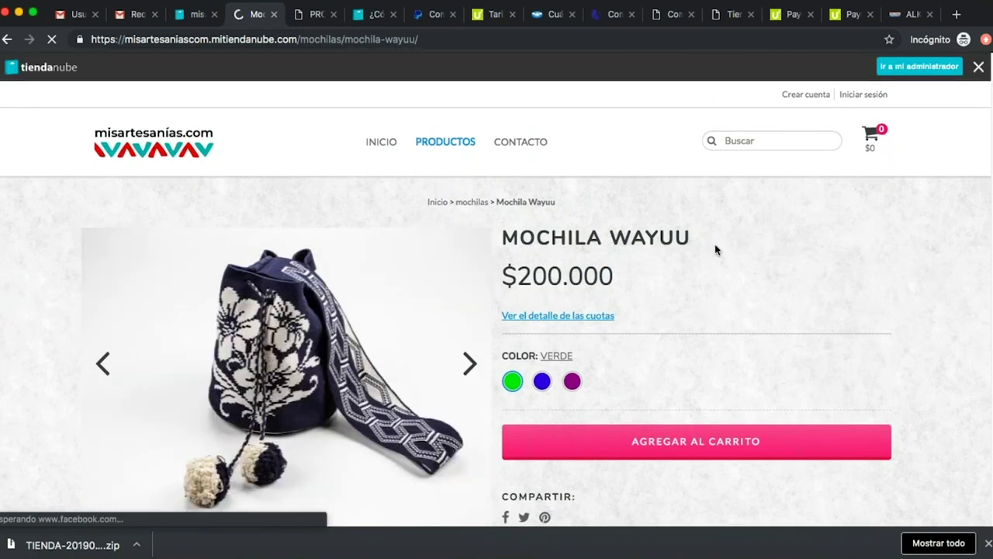
Compare the Mochila Wayuu colour swatches and select the Púrpura variant.
{"action": "scroll", "coordinate": [792, 266], "scroll_direction": "down", "scroll_amount": 3}
{"action": "scroll", "coordinate": [528, 333], "scroll_direction": "up", "scroll_amount": 3}
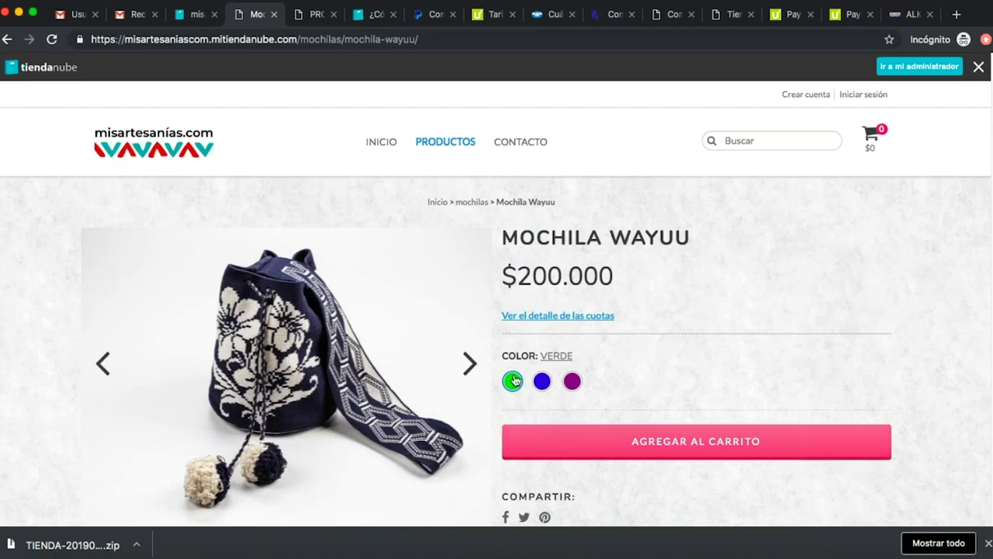
{"action": "left_click", "coordinate": [541, 381]}
{"action": "left_click", "coordinate": [514, 381]}
{"action": "left_click", "coordinate": [572, 381]}
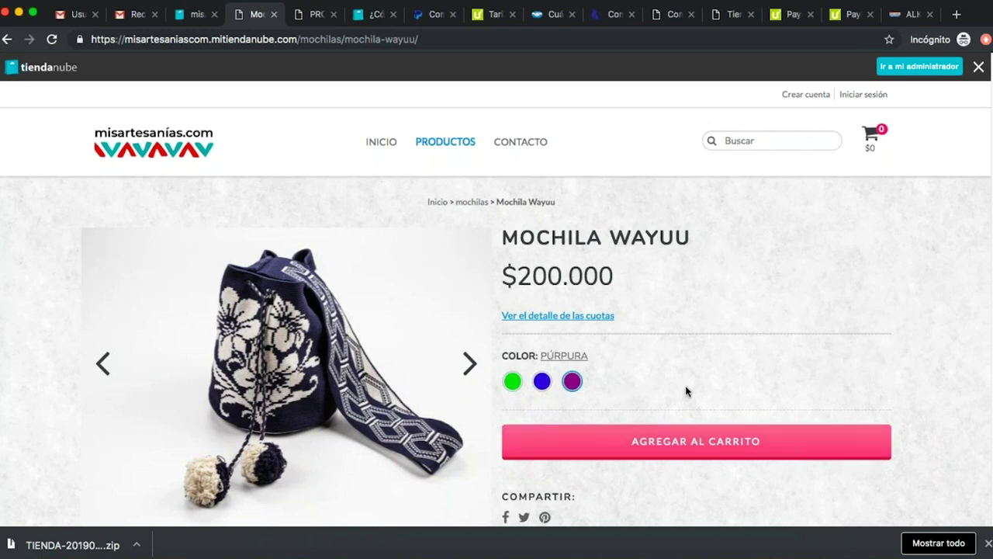
Start checkout for one purple Mochila Wayuu totaling $200.000,00.
{"action": "scroll", "coordinate": [685, 391], "scroll_direction": "down", "scroll_amount": 3}
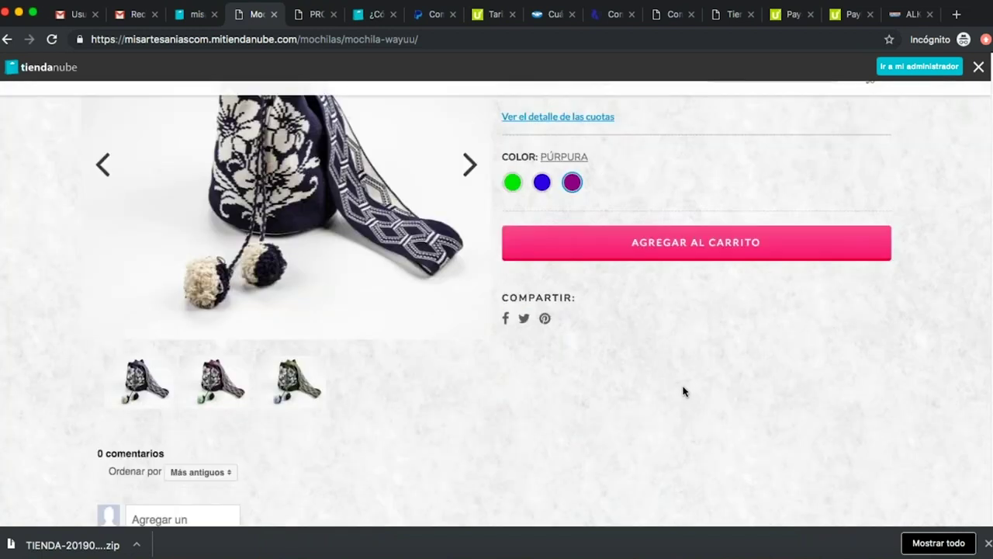
{"action": "scroll", "coordinate": [575, 408], "scroll_direction": "up", "scroll_amount": 2}
{"action": "scroll", "coordinate": [497, 401], "scroll_direction": "down", "scroll_amount": 5}
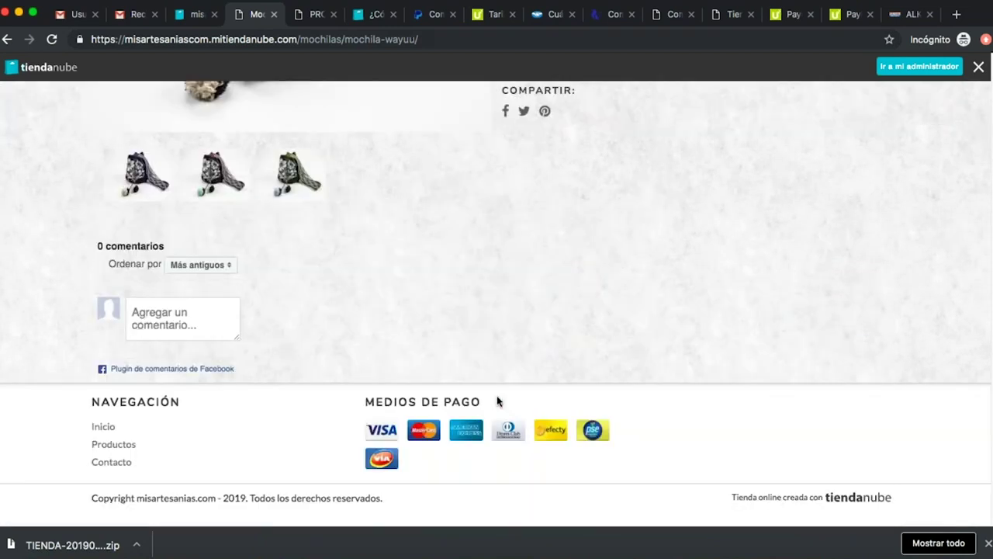
{"action": "scroll", "coordinate": [558, 280], "scroll_direction": "up", "scroll_amount": 3}
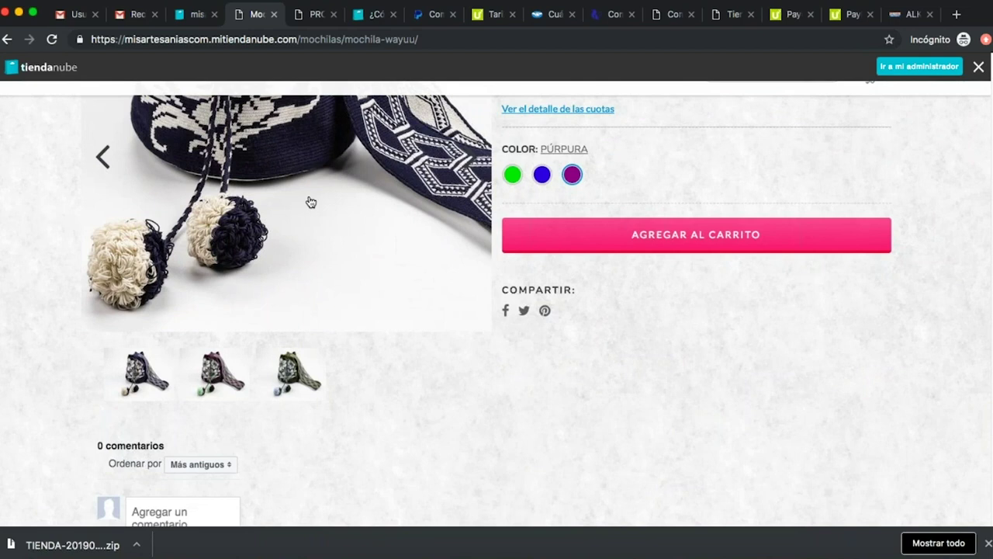
{"action": "scroll", "coordinate": [388, 392], "scroll_direction": "down", "scroll_amount": 3}
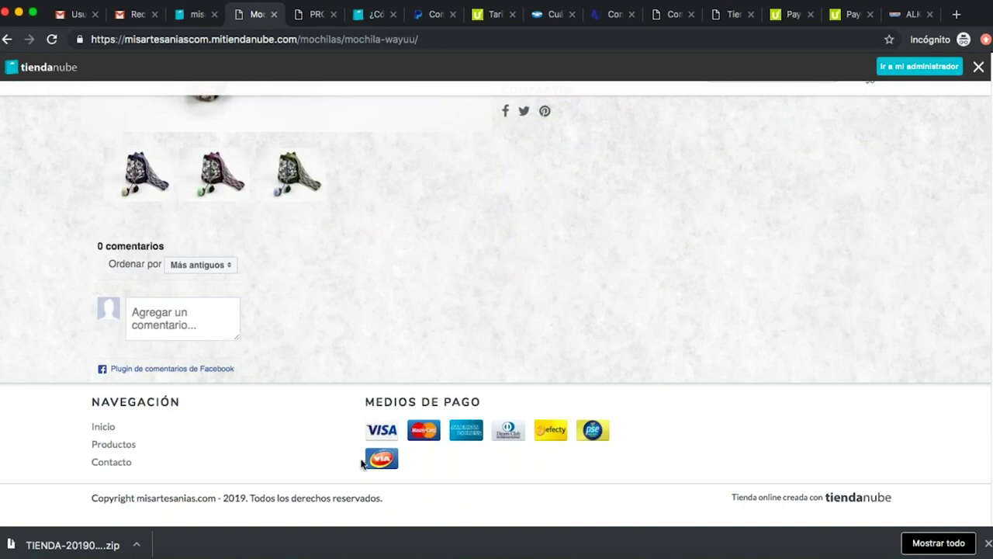
{"action": "scroll", "coordinate": [577, 461], "scroll_direction": "up", "scroll_amount": 5}
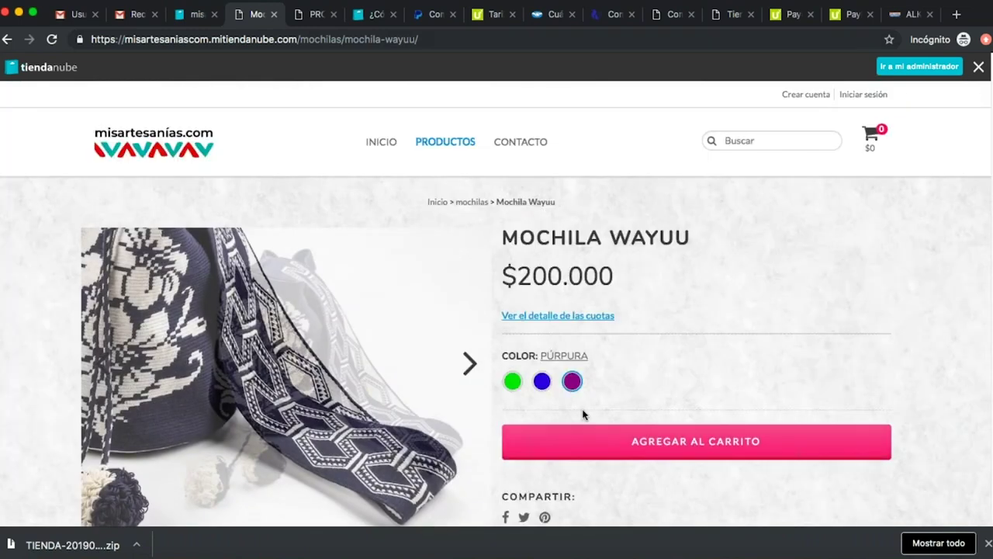
{"action": "scroll", "coordinate": [583, 414], "scroll_direction": "down", "scroll_amount": 1}
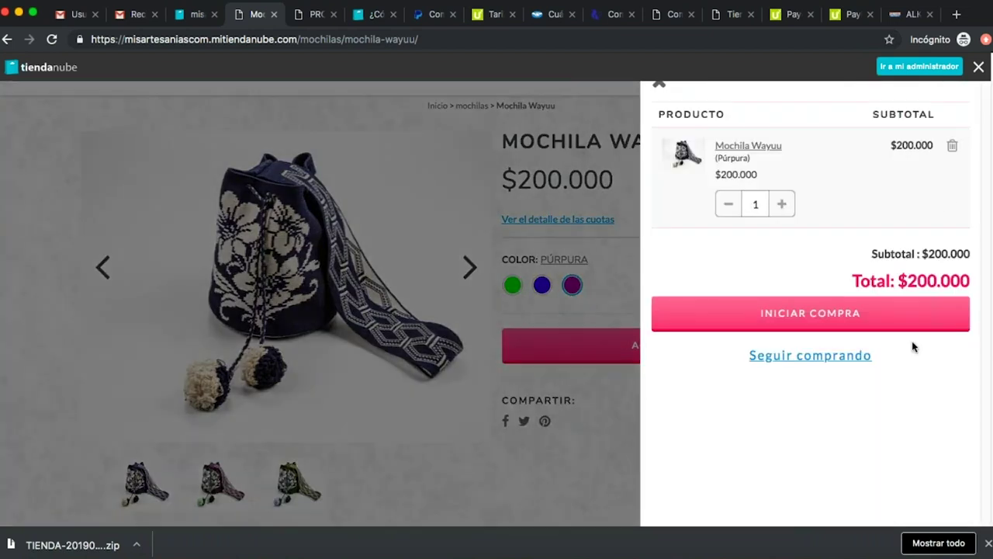
{"action": "left_click", "coordinate": [849, 329]}
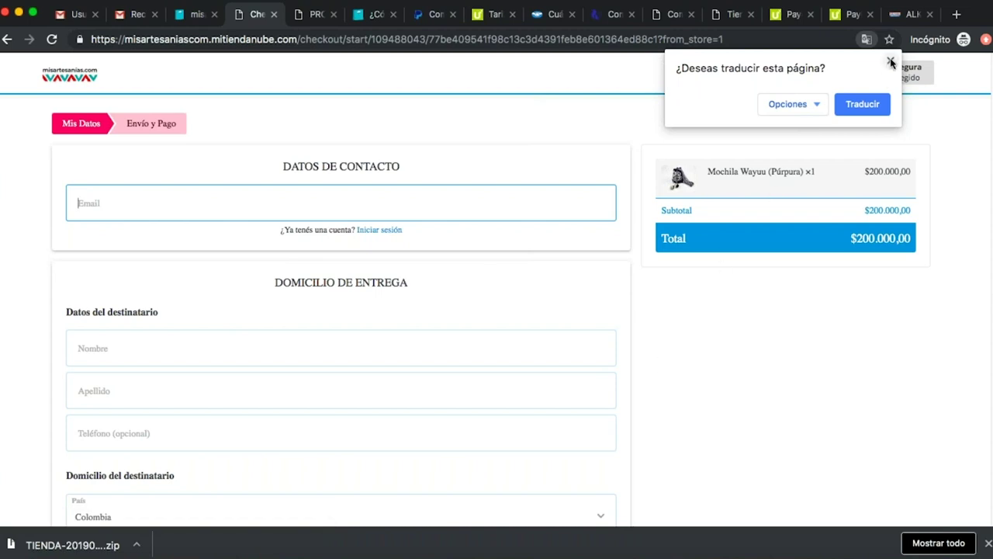
Dismiss Chrome's translate bubble and go back from checkout to the Mochila Wayuu page.
{"action": "left_click", "coordinate": [891, 61]}
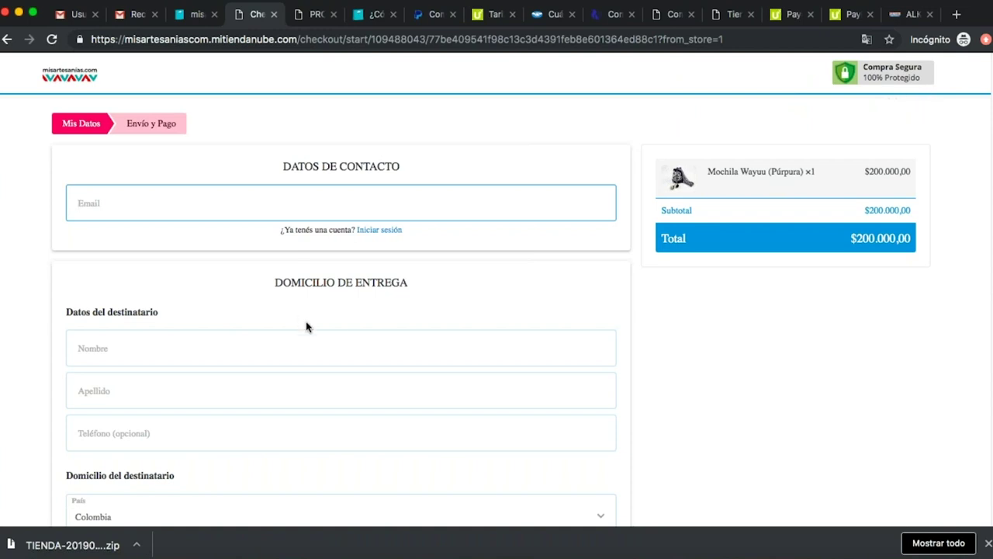
{"action": "scroll", "coordinate": [306, 326], "scroll_direction": "down", "scroll_amount": 5}
{"action": "scroll", "coordinate": [306, 265], "scroll_direction": "down", "scroll_amount": 1}
{"action": "left_click", "coordinate": [8, 40]}
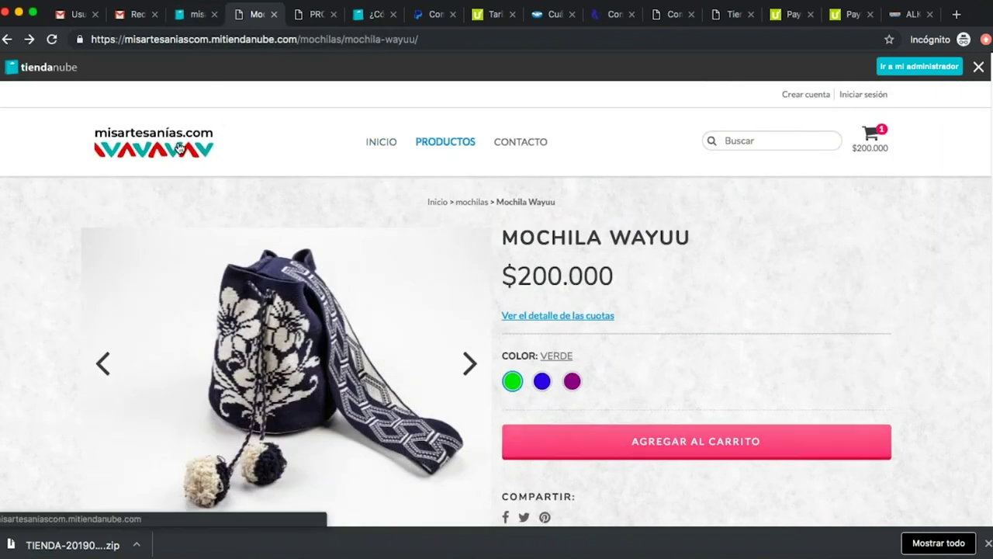
Switch to the admin tab, close the Felicitaciones modal and open Configuraciones.
{"action": "left_click", "coordinate": [192, 20]}
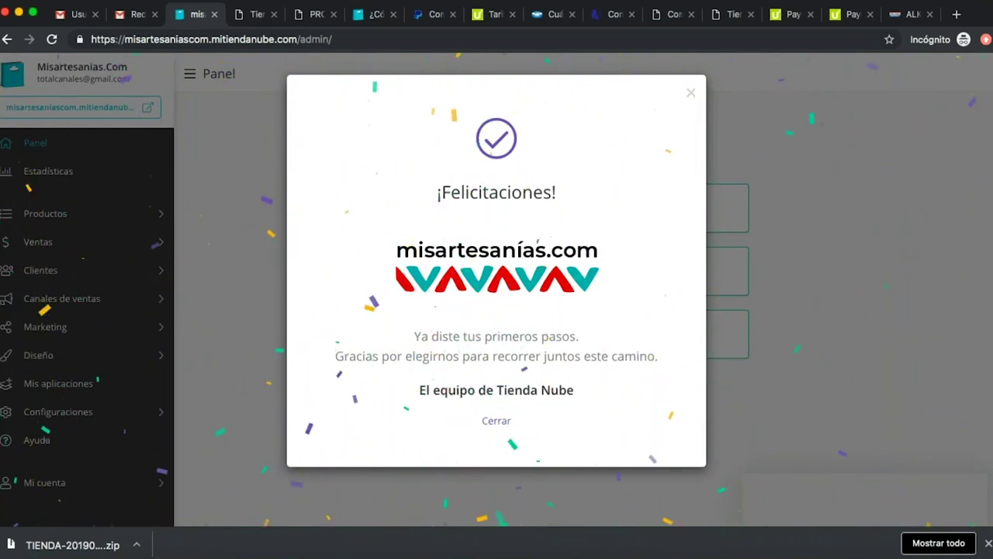
{"action": "left_click", "coordinate": [693, 94]}
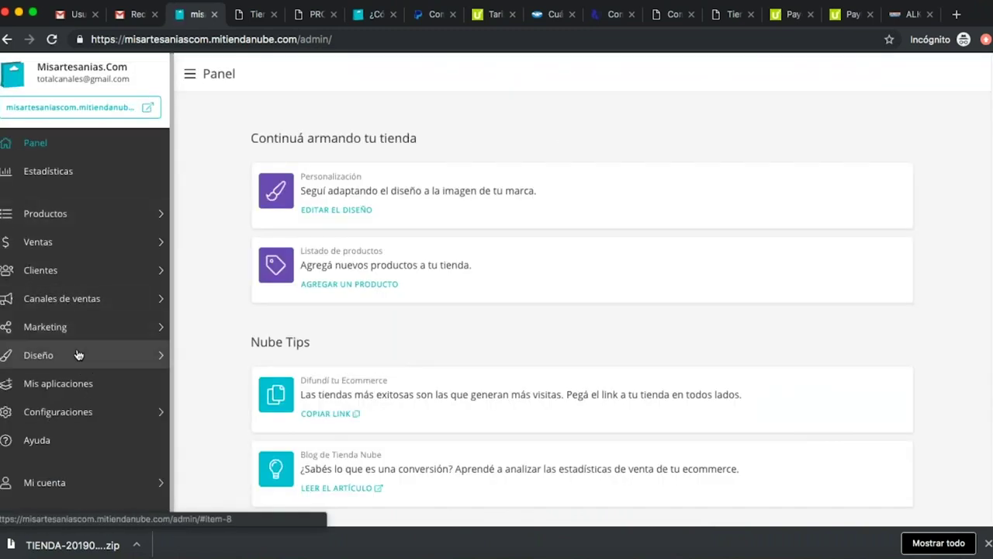
{"action": "left_click", "coordinate": [97, 417]}
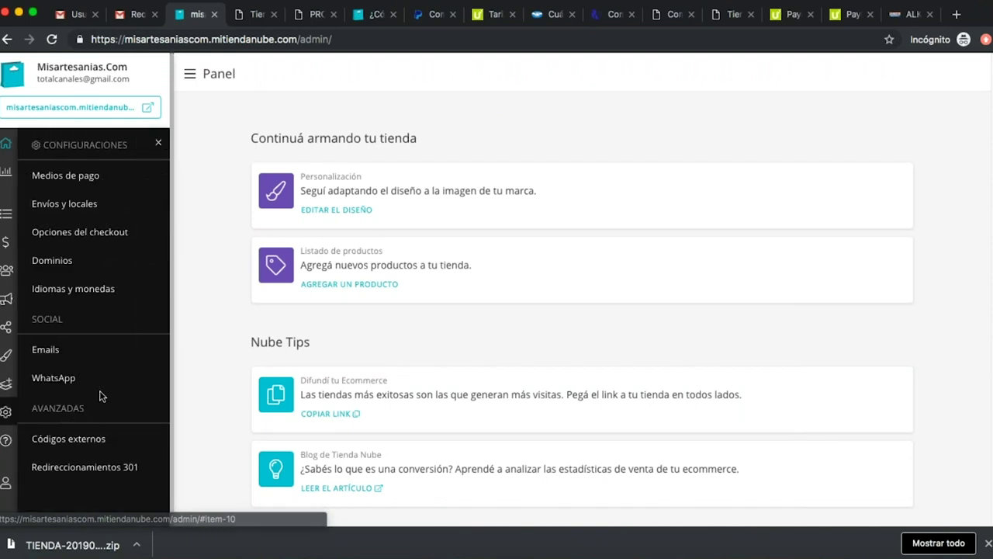
Start a new manual shipping method from Envíos y locales.
{"action": "left_click", "coordinate": [93, 203]}
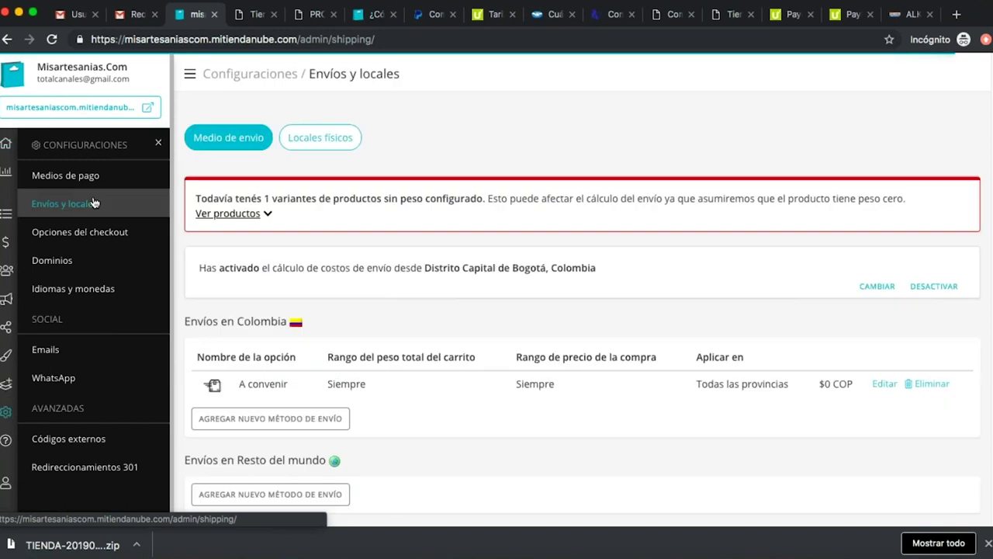
{"action": "scroll", "coordinate": [458, 427], "scroll_direction": "down", "scroll_amount": 2}
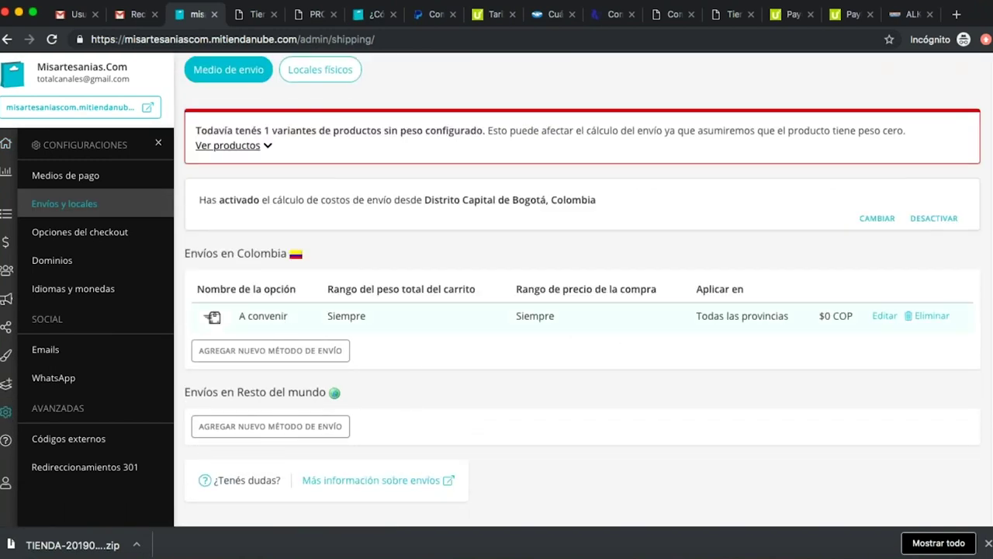
{"action": "left_click", "coordinate": [287, 352]}
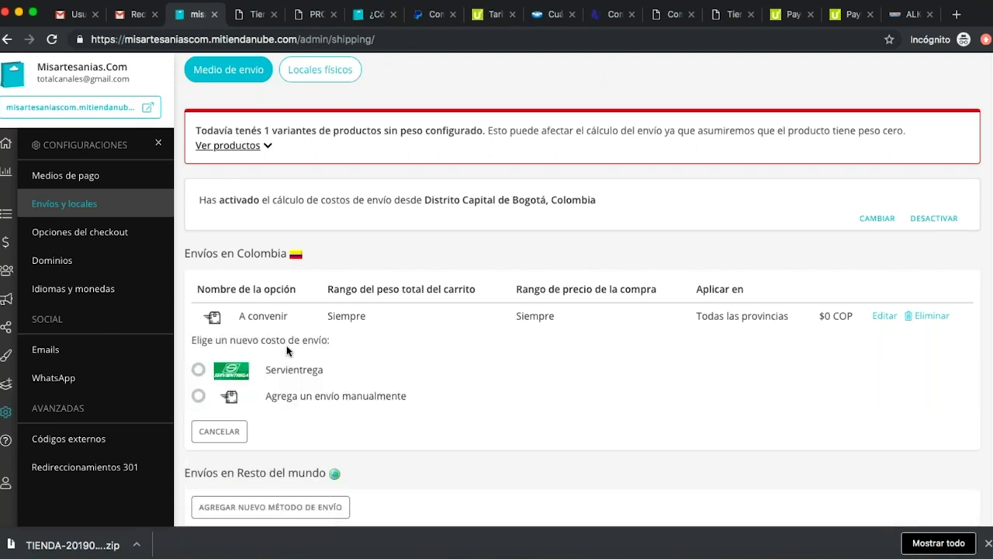
{"action": "left_click", "coordinate": [200, 397]}
{"action": "scroll", "coordinate": [554, 401], "scroll_direction": "down", "scroll_amount": 2}
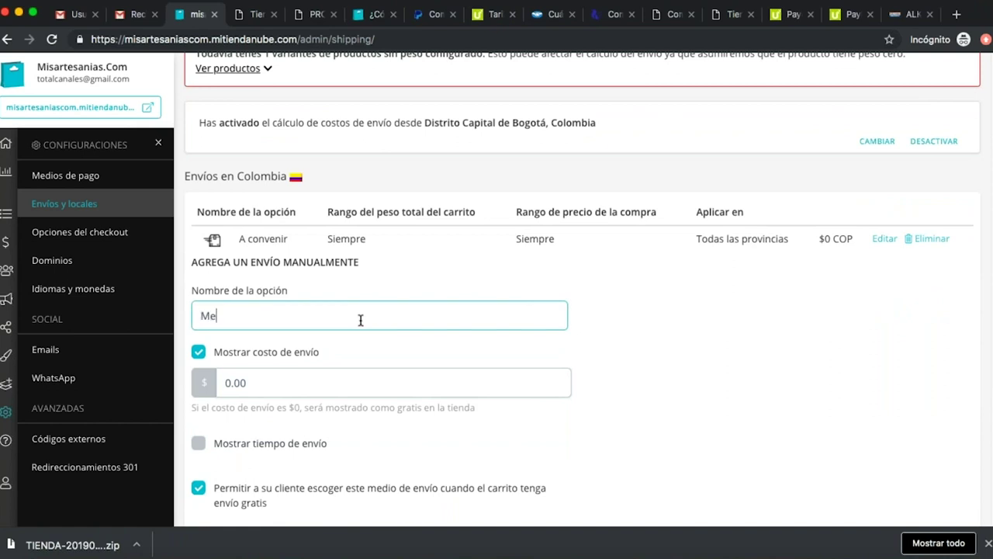
Name the shipping option Medellín and set its cost to 10000.
{"action": "type", "text": "Medellín"}
{"action": "left_click", "coordinate": [289, 380]}
{"action": "double_click", "coordinate": [290, 380]}
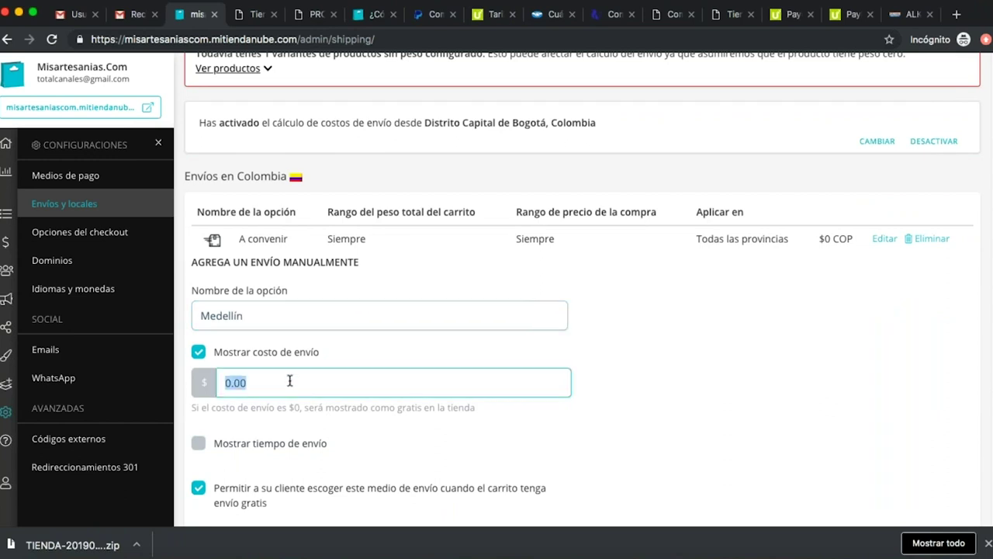
{"action": "type", "text": "15"}
{"action": "left_click", "coordinate": [629, 415]}
Show a delivery time of 5 to 20 business days and add the option.
{"action": "scroll", "coordinate": [625, 417], "scroll_direction": "down", "scroll_amount": 2}
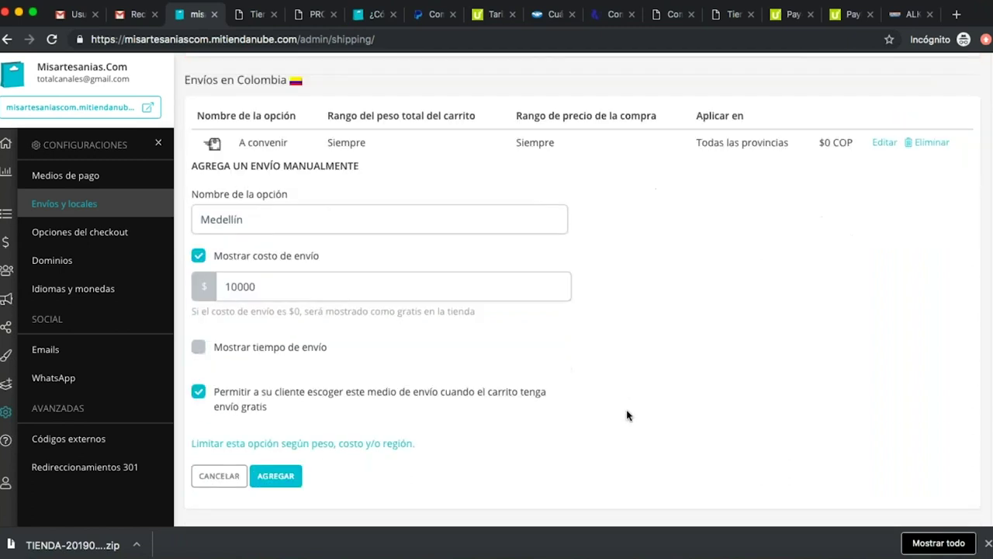
{"action": "left_click", "coordinate": [213, 354]}
{"action": "left_click", "coordinate": [283, 390]}
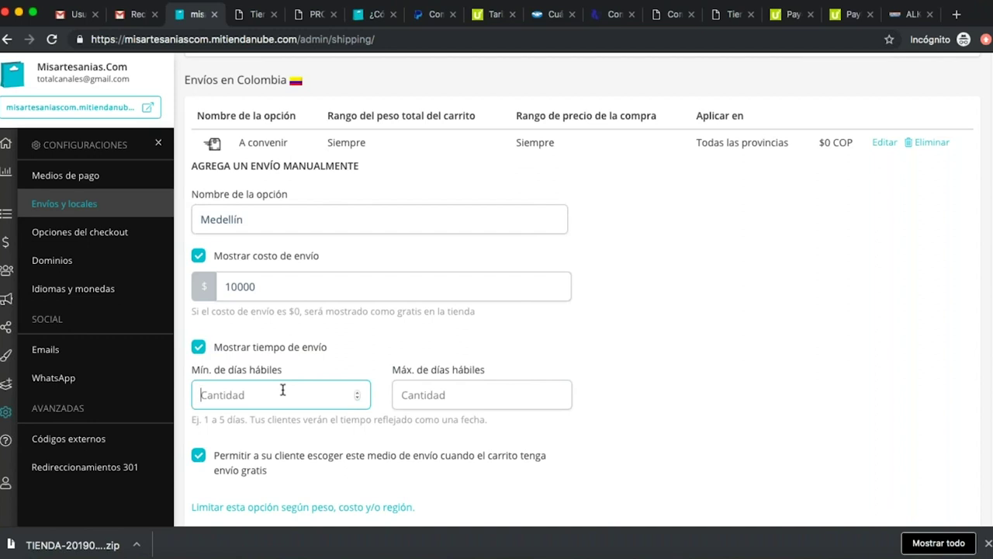
{"action": "type", "text": "5"}
{"action": "key", "text": "Tab"}
{"action": "type", "text": "20"}
{"action": "scroll", "coordinate": [282, 390], "scroll_direction": "down", "scroll_amount": 5}
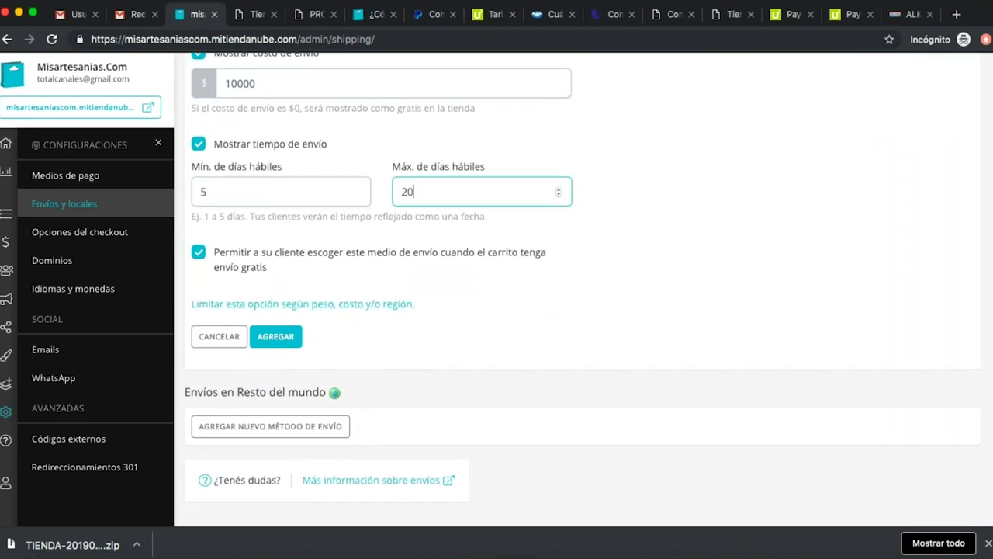
{"action": "left_click", "coordinate": [287, 344]}
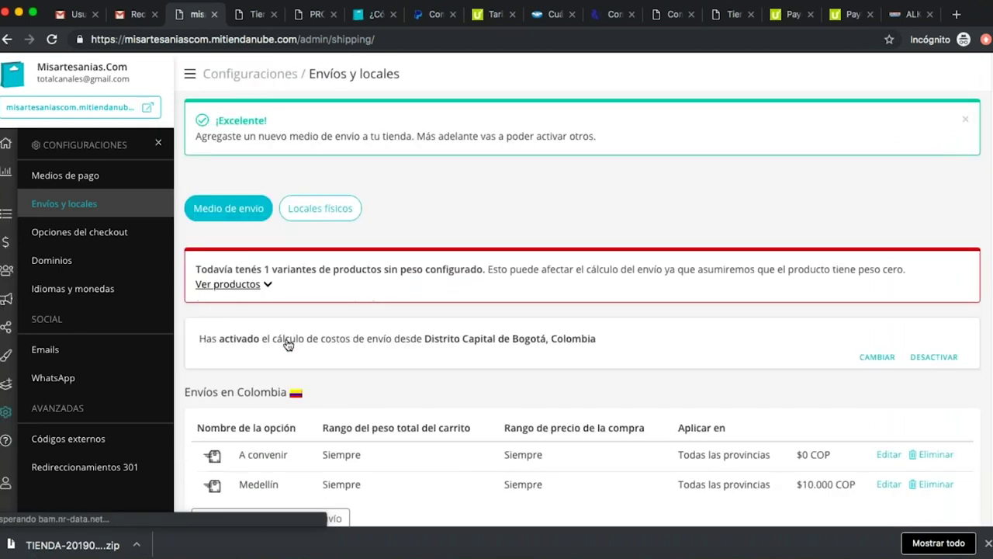
Scroll the Colombia shipping list to check Medellín at $10.000 COP beside A convenir.
{"action": "scroll", "coordinate": [250, 415], "scroll_direction": "down", "scroll_amount": 2}
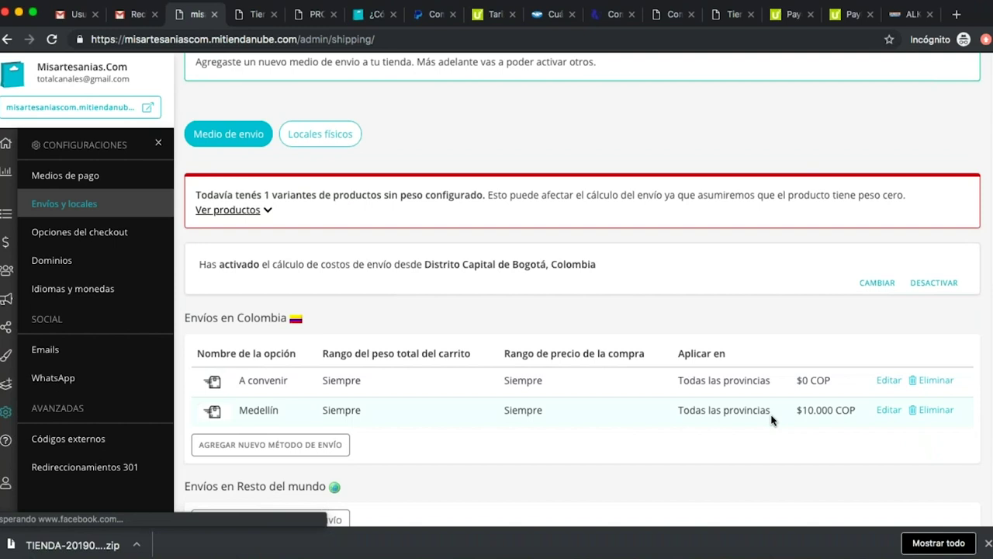
{"action": "scroll", "coordinate": [654, 427], "scroll_direction": "down", "scroll_amount": 2}
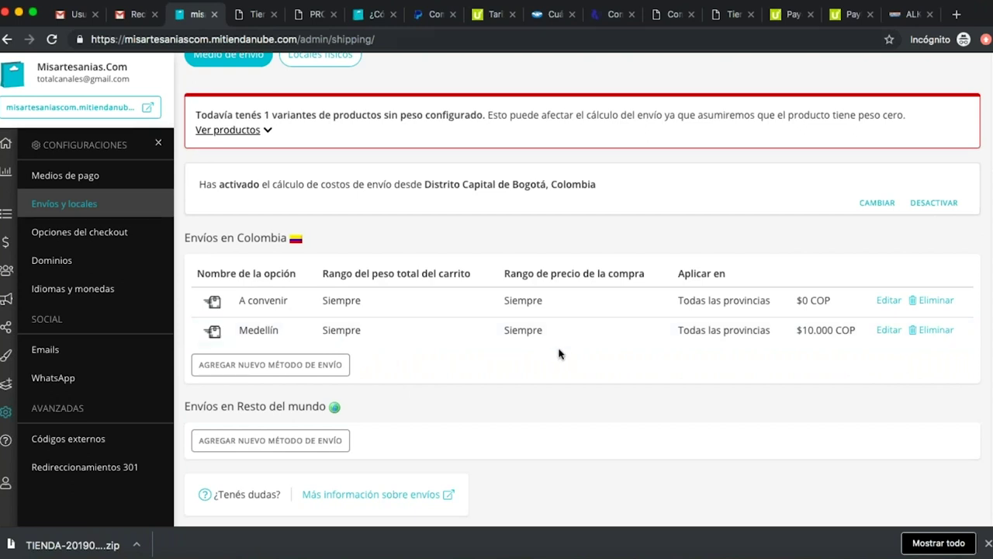
Look over the misartesanias.com storefront homepage, then return to the admin shipping settings.
{"action": "left_click", "coordinate": [257, 13]}
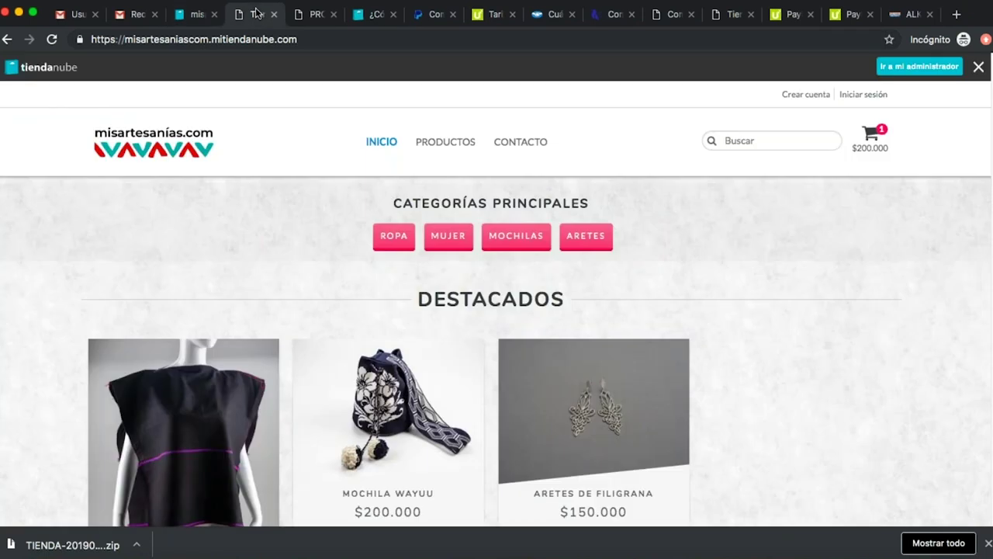
{"action": "scroll", "coordinate": [394, 284], "scroll_direction": "down", "scroll_amount": 3}
{"action": "scroll", "coordinate": [394, 284], "scroll_direction": "up", "scroll_amount": 3}
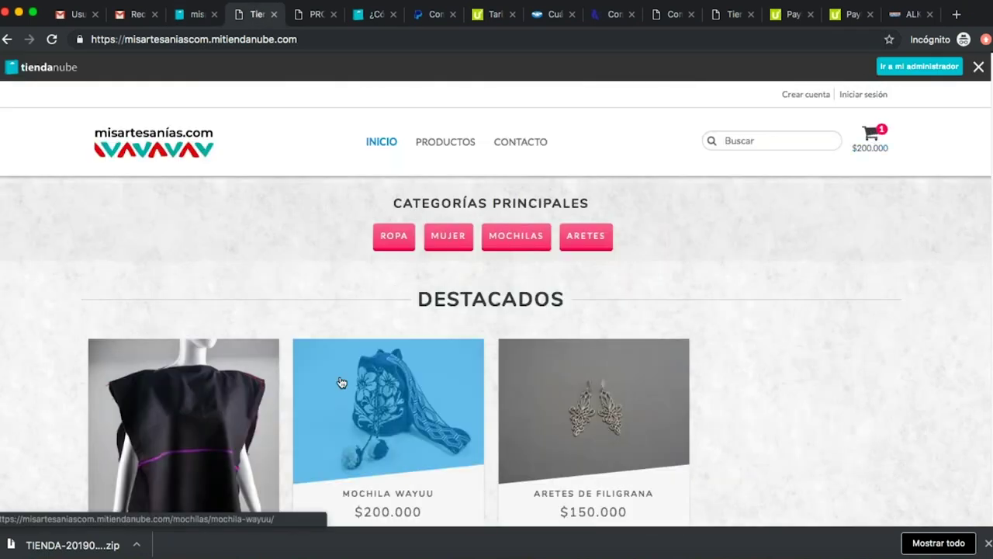
{"action": "scroll", "coordinate": [349, 380], "scroll_direction": "down", "scroll_amount": 5}
{"action": "scroll", "coordinate": [322, 361], "scroll_direction": "down", "scroll_amount": 2}
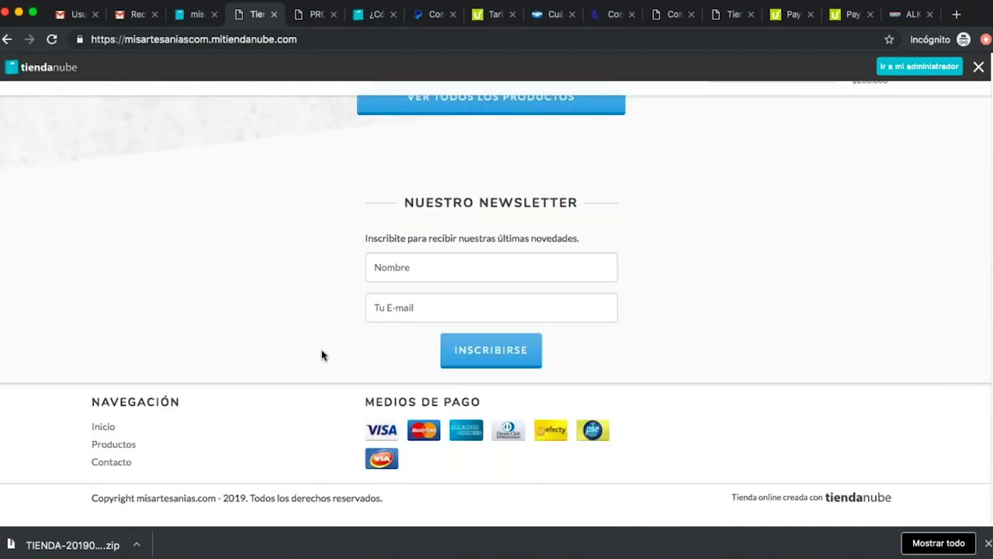
{"action": "scroll", "coordinate": [321, 355], "scroll_direction": "up", "scroll_amount": 10}
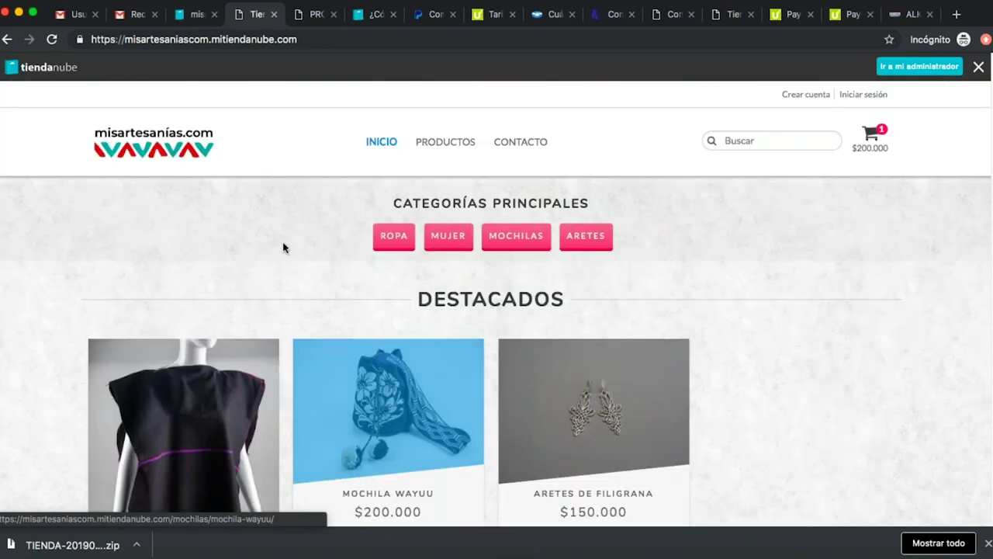
{"action": "left_click", "coordinate": [194, 14]}
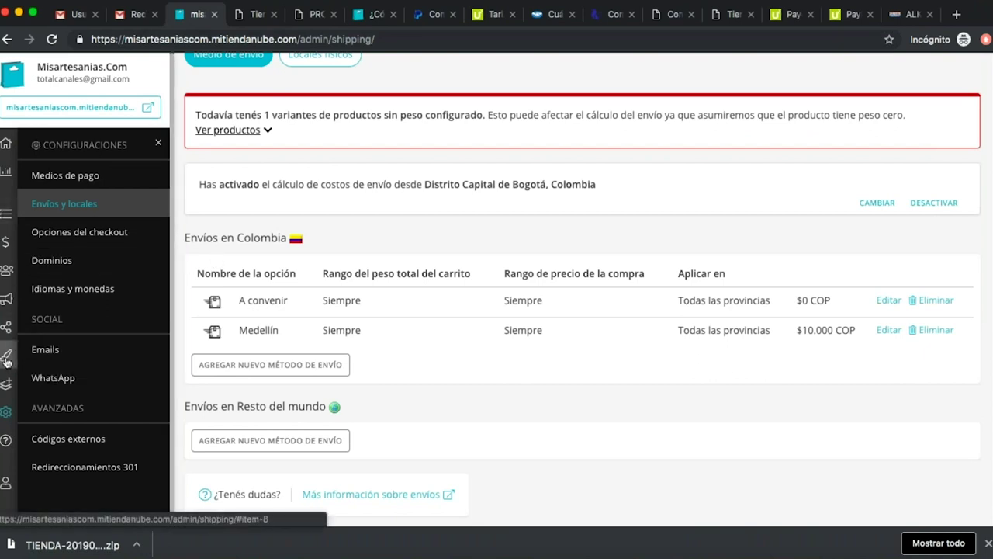
Open Mis productos and scroll down to the Mochila Wayuu product.
{"action": "left_click", "coordinate": [7, 211]}
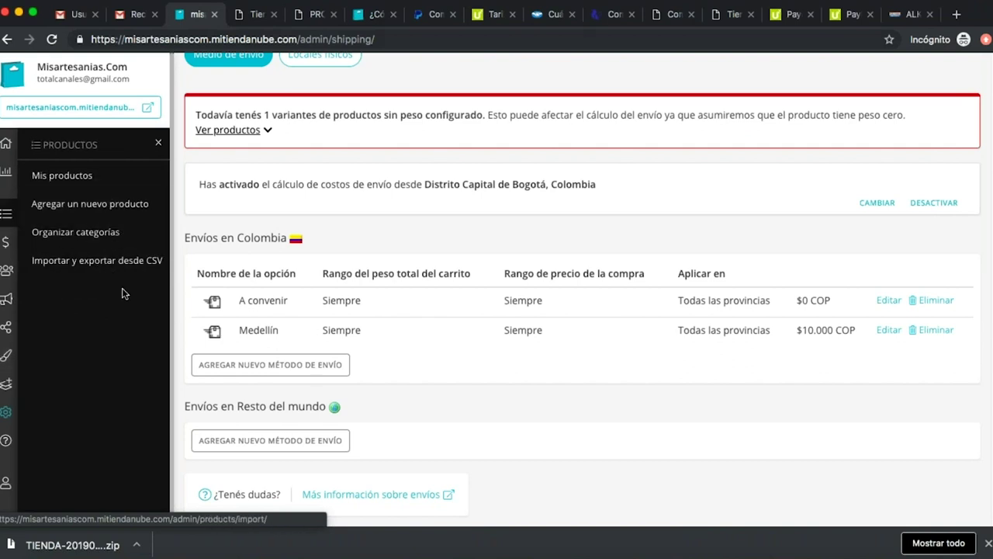
{"action": "left_click", "coordinate": [89, 178]}
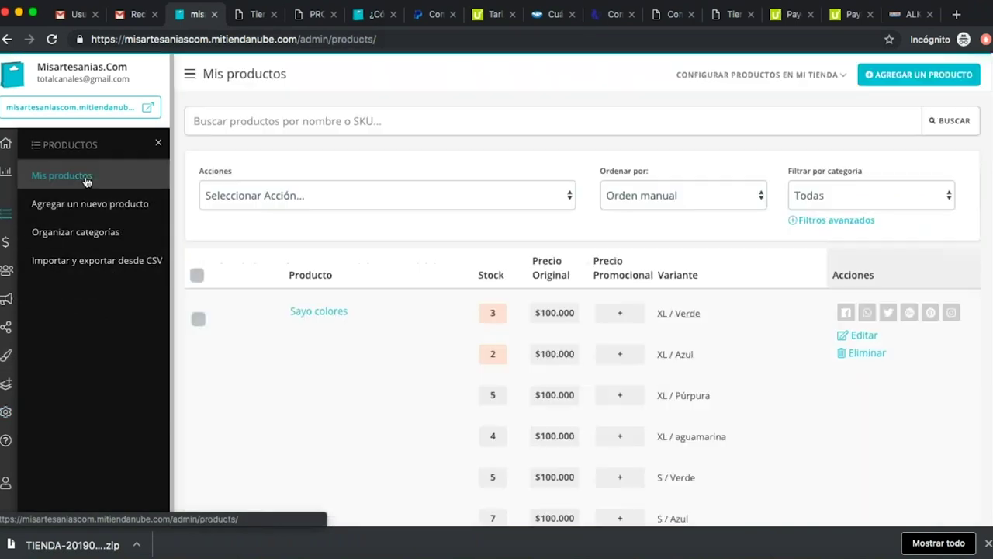
{"action": "scroll", "coordinate": [377, 291], "scroll_direction": "down", "scroll_amount": 2}
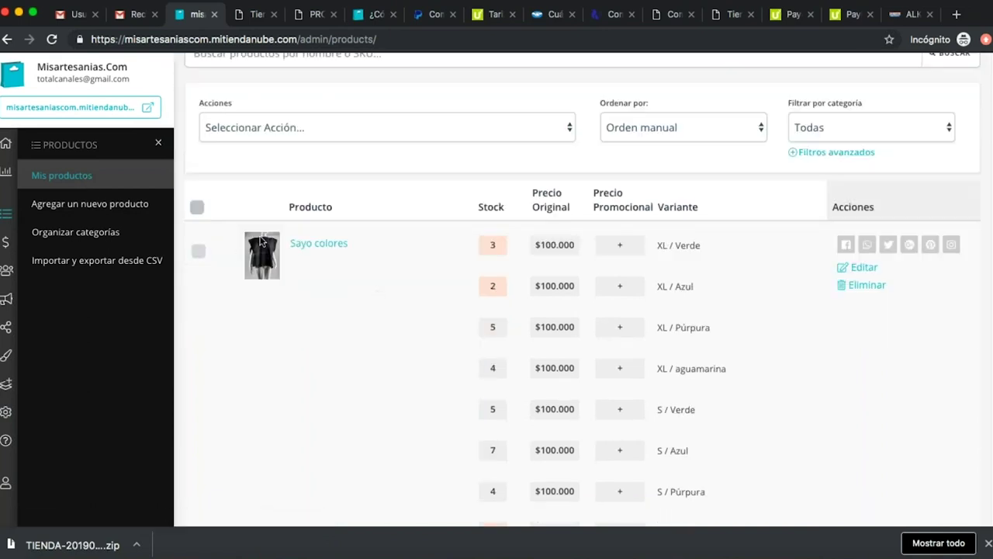
{"action": "scroll", "coordinate": [411, 303], "scroll_direction": "down", "scroll_amount": 4}
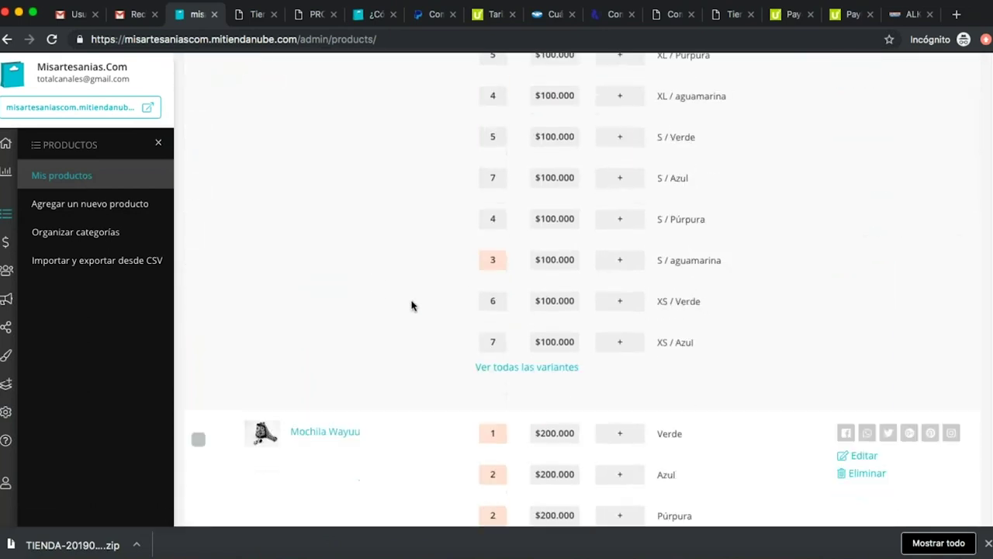
{"action": "scroll", "coordinate": [390, 348], "scroll_direction": "down", "scroll_amount": 12}
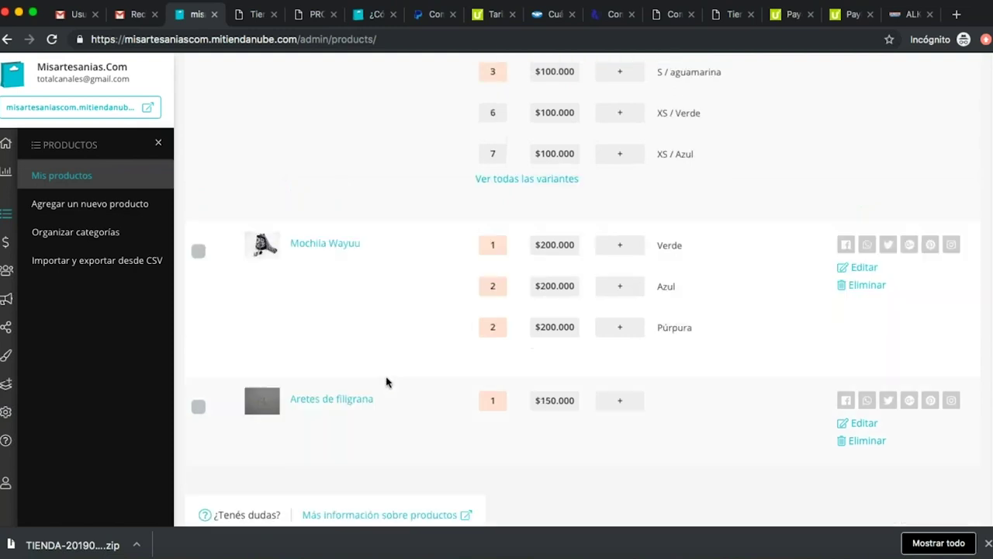
{"action": "scroll", "coordinate": [387, 382], "scroll_direction": "down", "scroll_amount": 1}
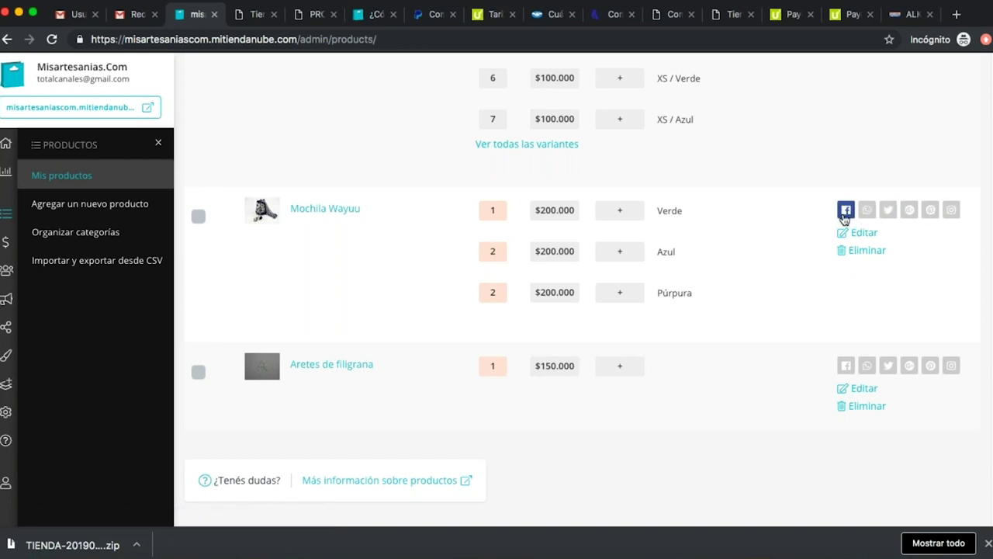
Try sharing Mochila Wayuu on Facebook, close the login window, then open its edit page.
{"action": "left_click", "coordinate": [845, 210]}
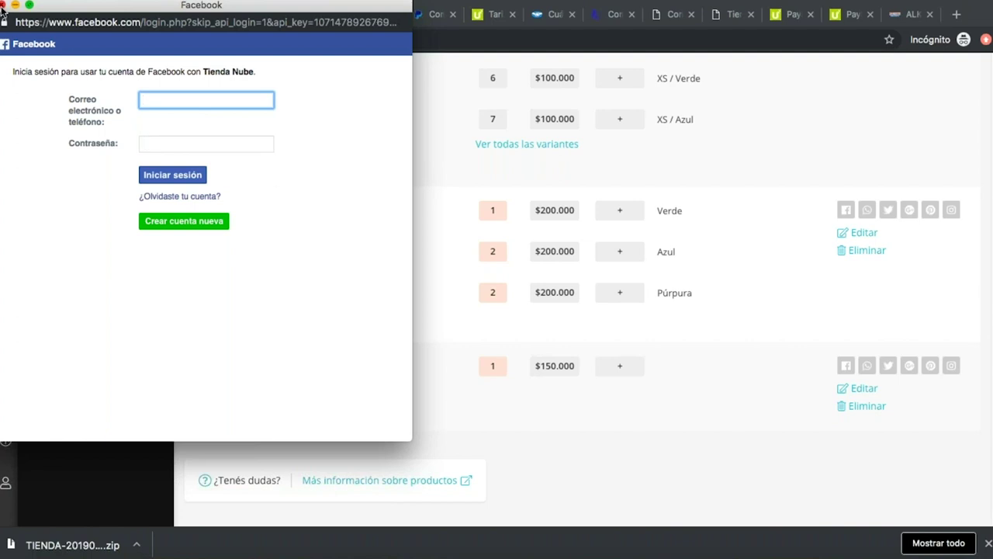
{"action": "left_click", "coordinate": [3, 5]}
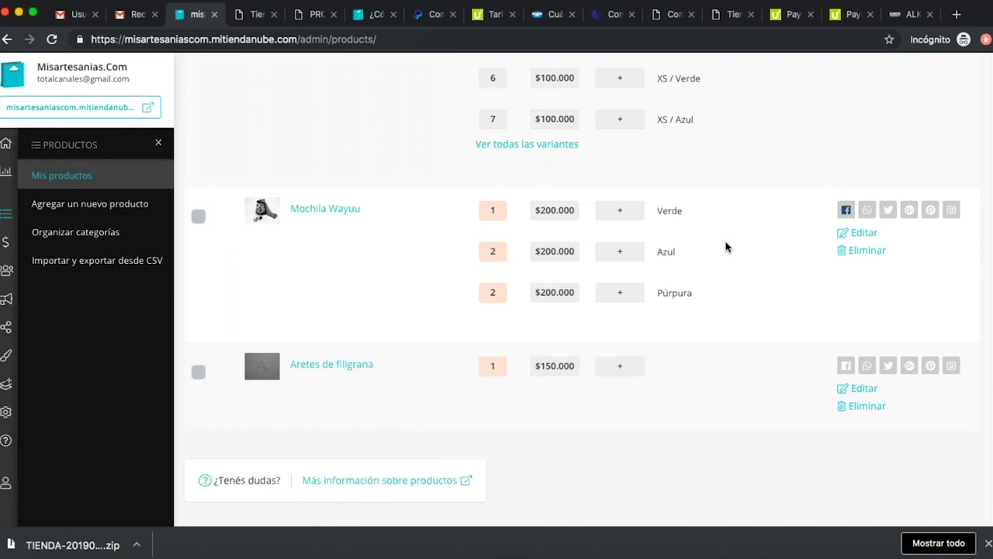
{"action": "left_click", "coordinate": [869, 238]}
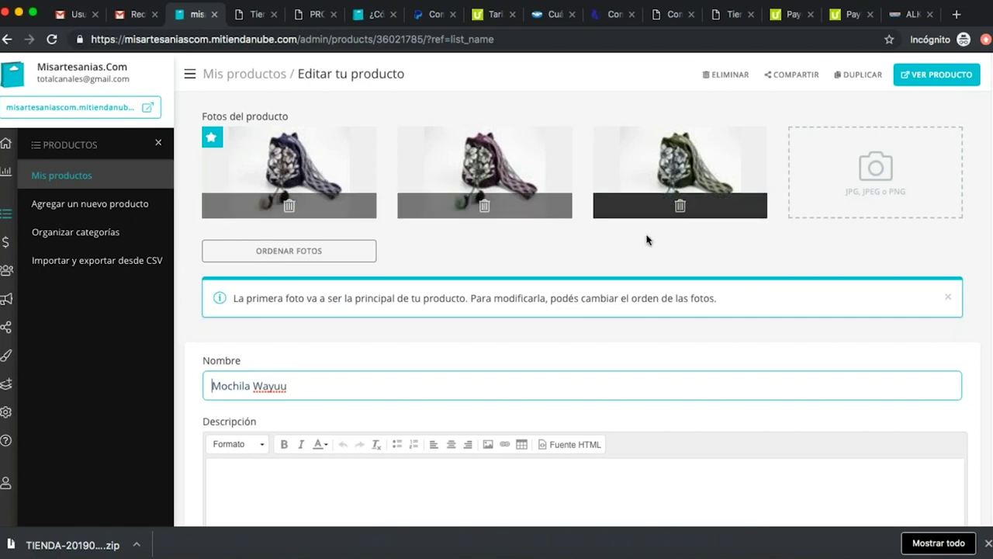
Enter 'Mochila tejida a un hilo.' and 'Dimensiones 50 x 30 x 35 cm' as the description, without a blank line.
{"action": "scroll", "coordinate": [605, 274], "scroll_direction": "down", "scroll_amount": 1}
{"action": "scroll", "coordinate": [604, 274], "scroll_direction": "down", "scroll_amount": 3}
{"action": "left_click", "coordinate": [338, 295]}
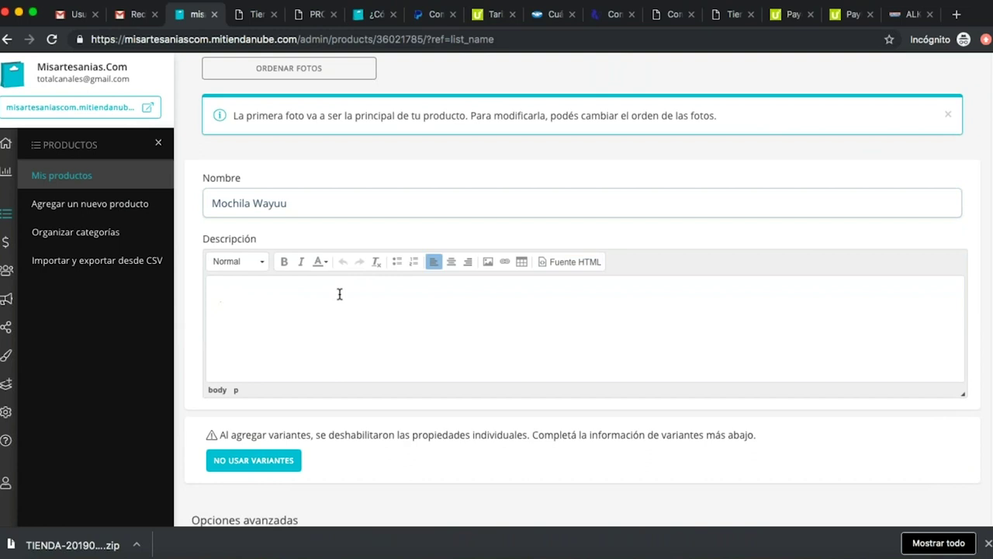
{"action": "type", "text": "Mochila tejida a un "}
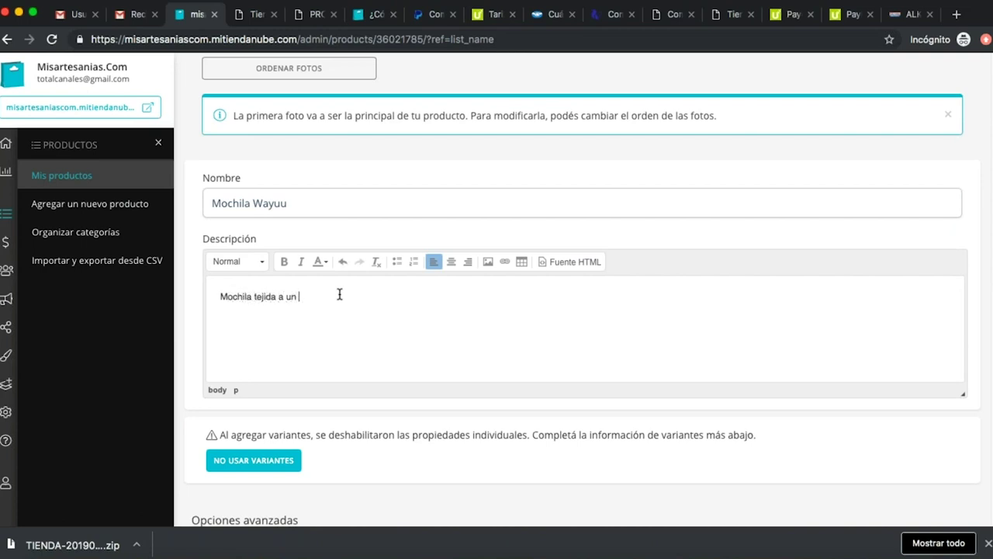
{"action": "type", "text": "hilo."}
{"action": "key", "text": "Return"}
{"action": "type", "text": "Dimensiones 50 "}
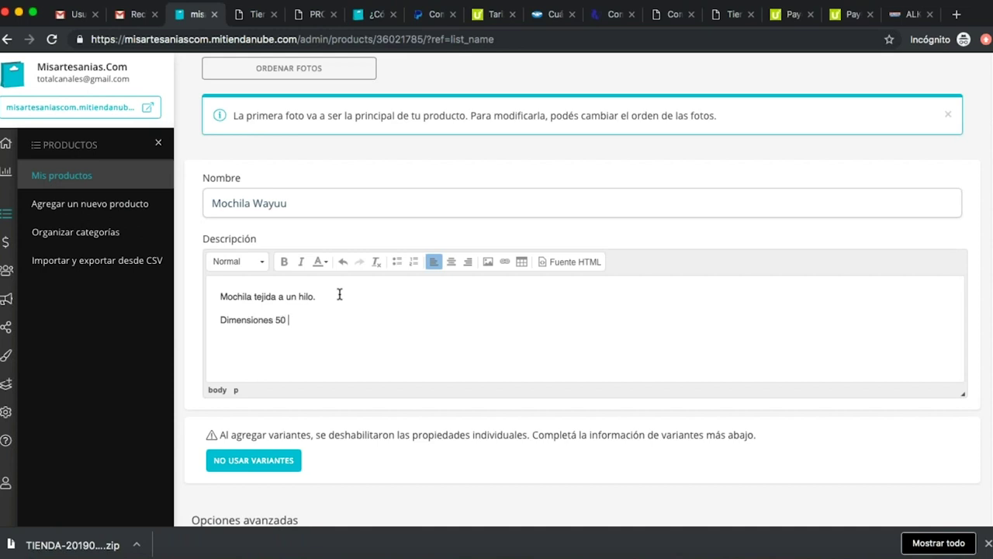
{"action": "type", "text": "x 30 x 35 cm"}
{"action": "key", "text": "Return"}
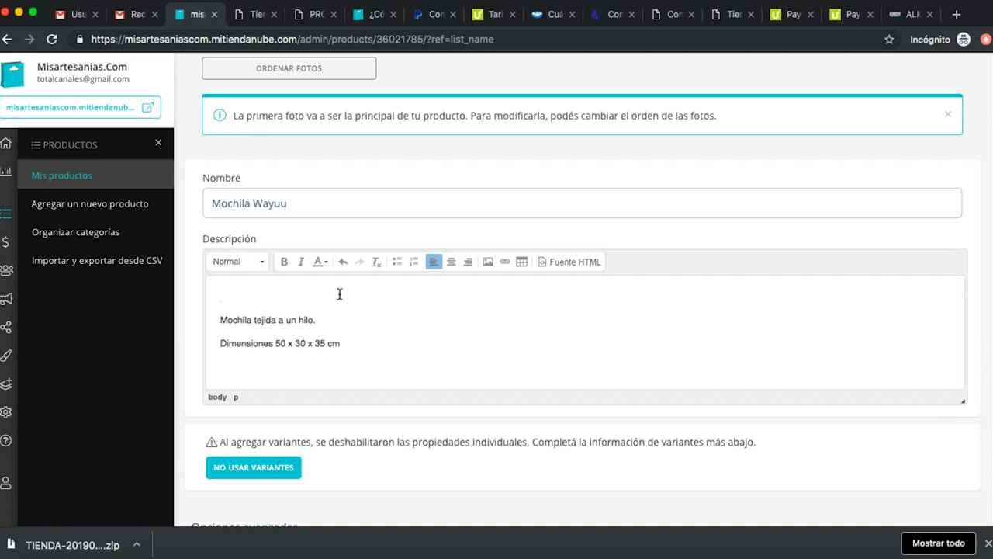
{"action": "key", "text": "BackSpace"}
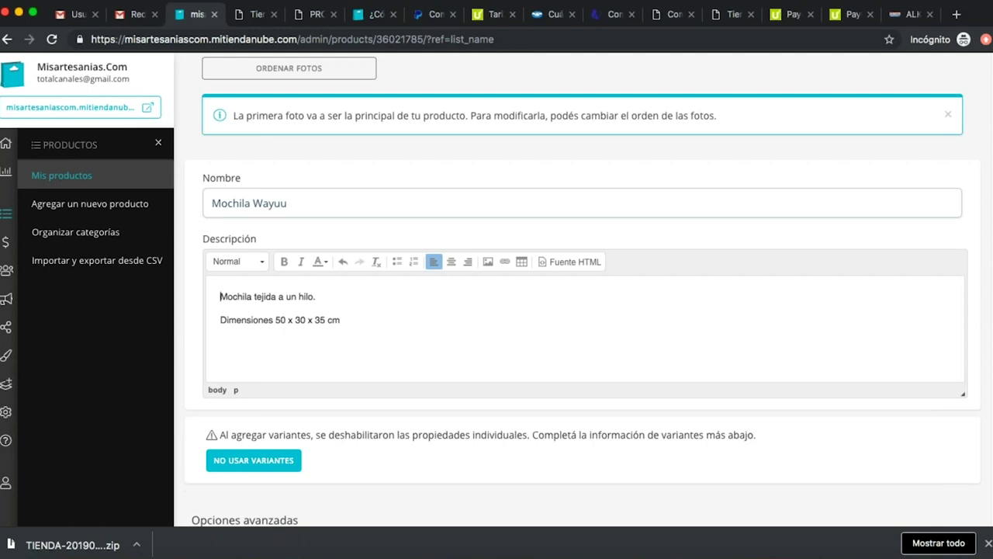
Pick a product photo for each of the Verde, Azul and Púrpura variants.
{"action": "scroll", "coordinate": [401, 356], "scroll_direction": "down", "scroll_amount": 5}
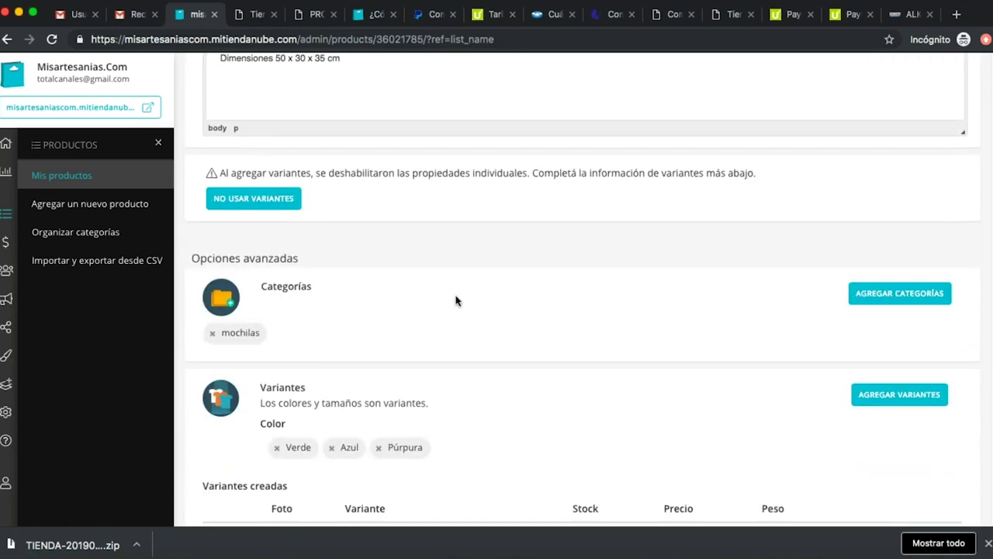
{"action": "scroll", "coordinate": [458, 298], "scroll_direction": "up", "scroll_amount": 1}
{"action": "scroll", "coordinate": [458, 298], "scroll_direction": "down", "scroll_amount": 4}
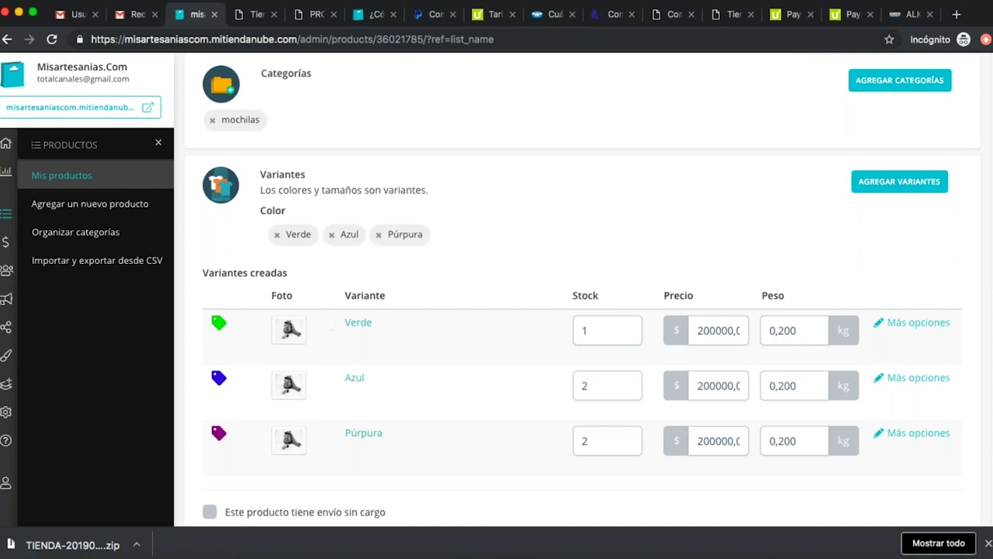
{"action": "left_click", "coordinate": [290, 332]}
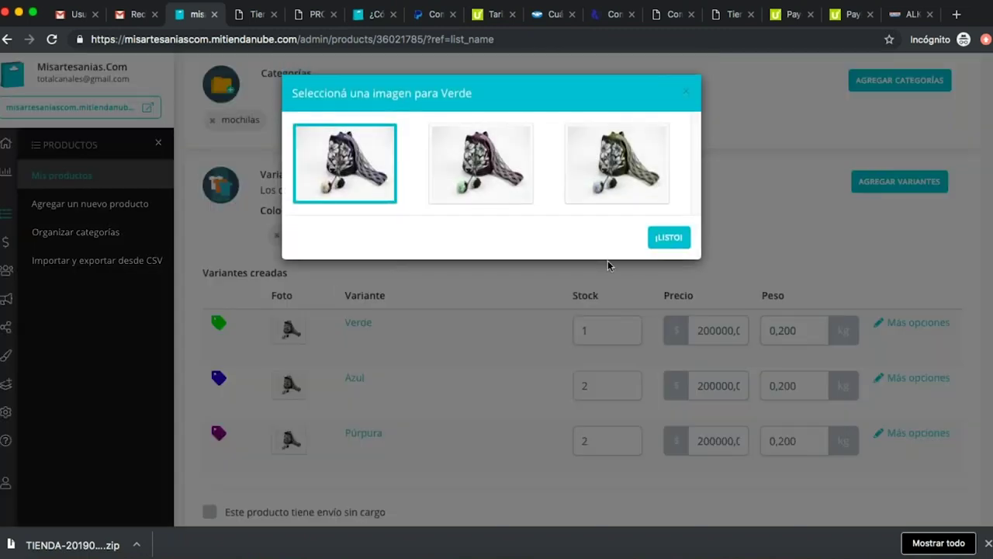
{"action": "left_click", "coordinate": [669, 237]}
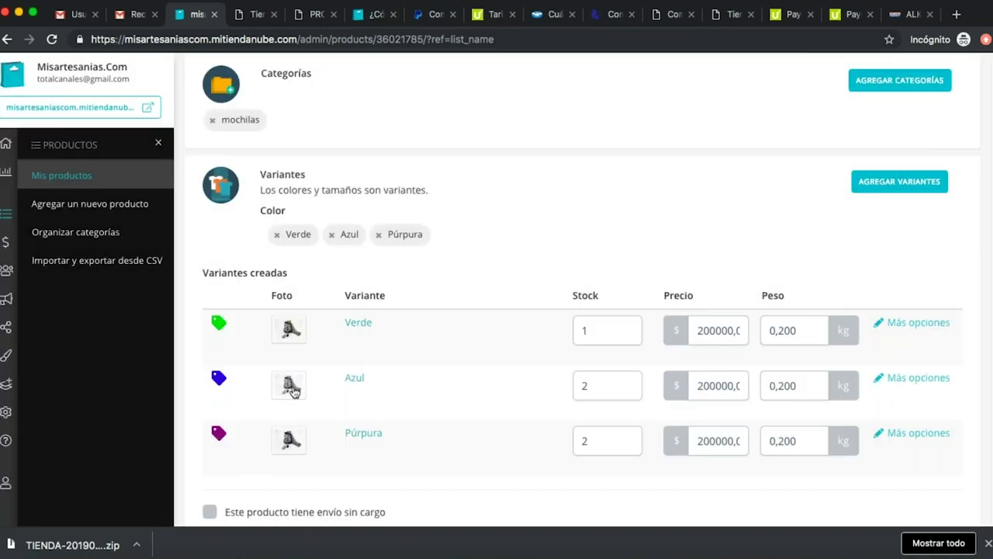
{"action": "left_click", "coordinate": [290, 385]}
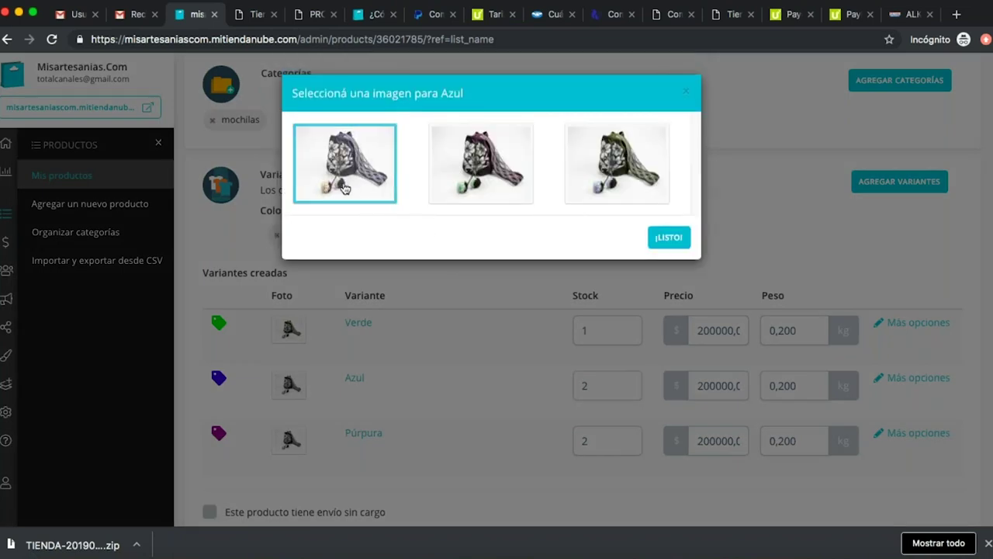
{"action": "left_click", "coordinate": [321, 381]}
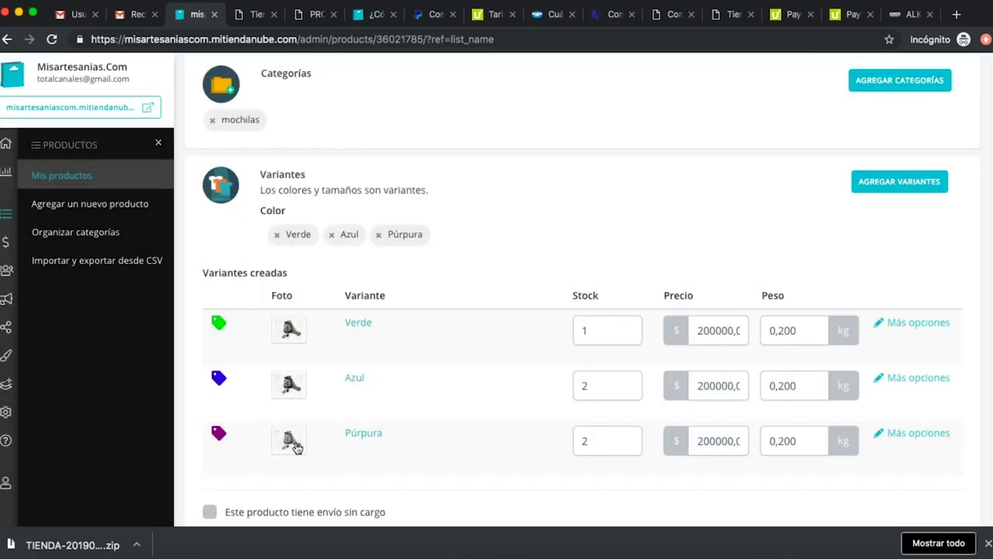
{"action": "left_click", "coordinate": [294, 442]}
{"action": "left_click", "coordinate": [492, 160]}
{"action": "scroll", "coordinate": [489, 332], "scroll_direction": "down", "scroll_amount": 2}
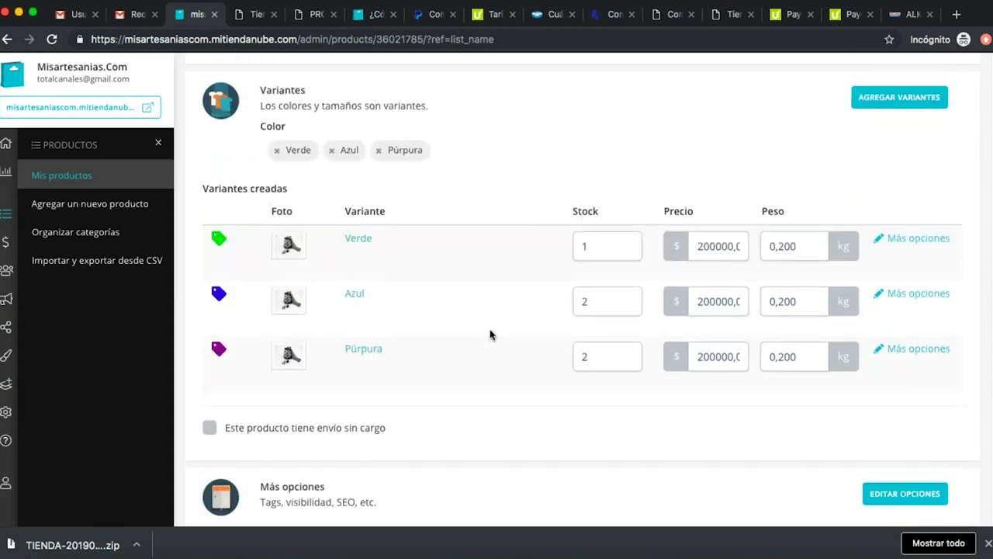
{"action": "scroll", "coordinate": [490, 334], "scroll_direction": "down", "scroll_amount": 2}
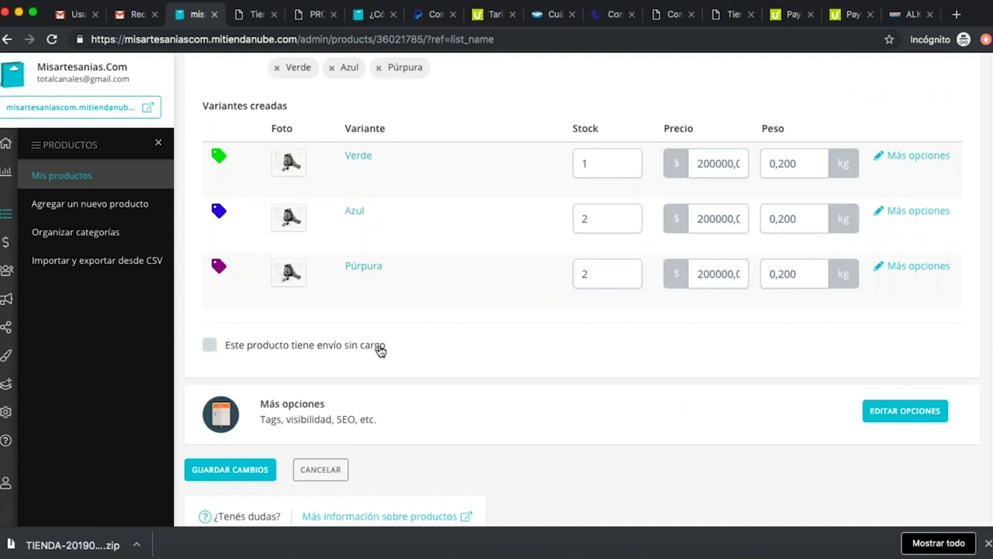
{"action": "scroll", "coordinate": [334, 348], "scroll_direction": "down", "scroll_amount": 1}
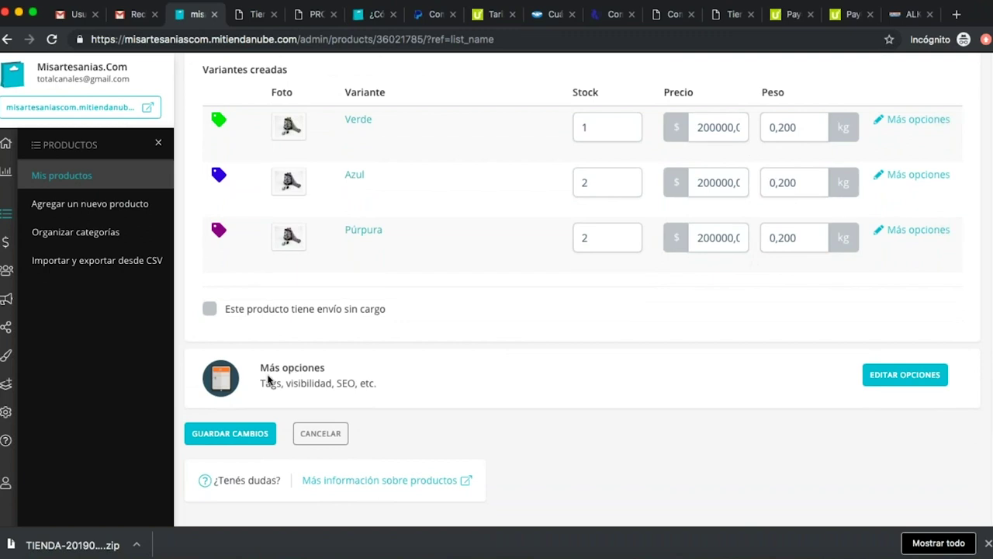
In Más opciones, add the tags mochila, wayuu and guajira.
{"action": "left_click", "coordinate": [923, 372]}
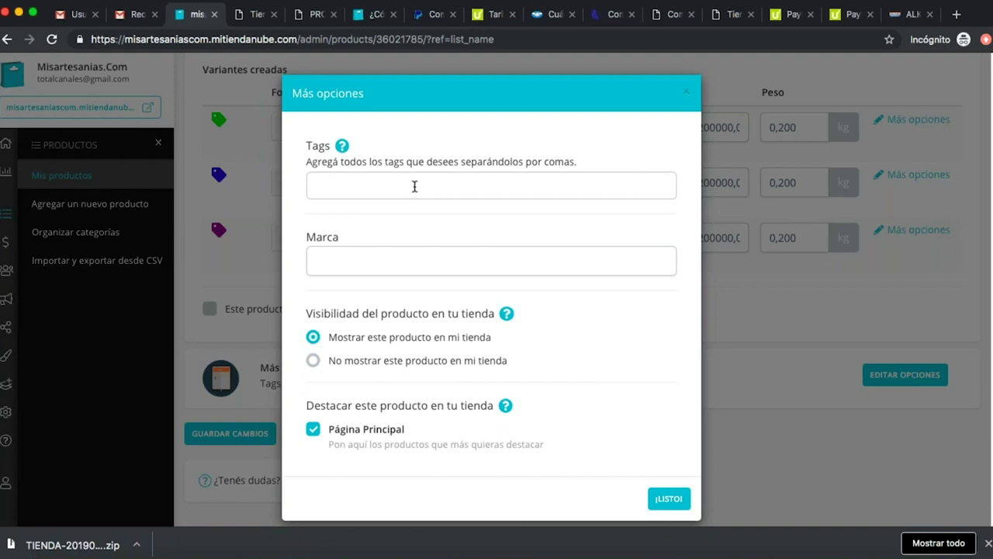
{"action": "left_click", "coordinate": [415, 186]}
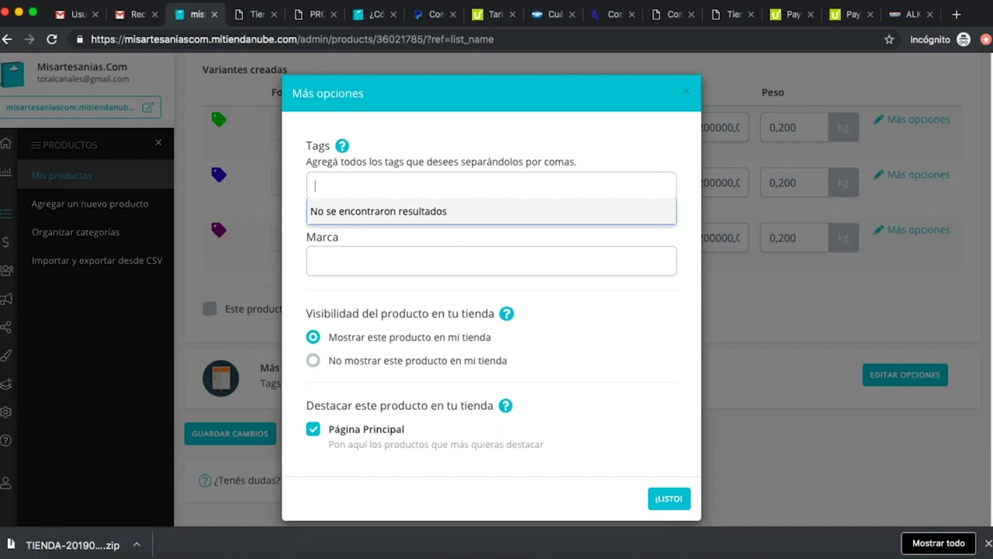
{"action": "type", "text": "mochila"}
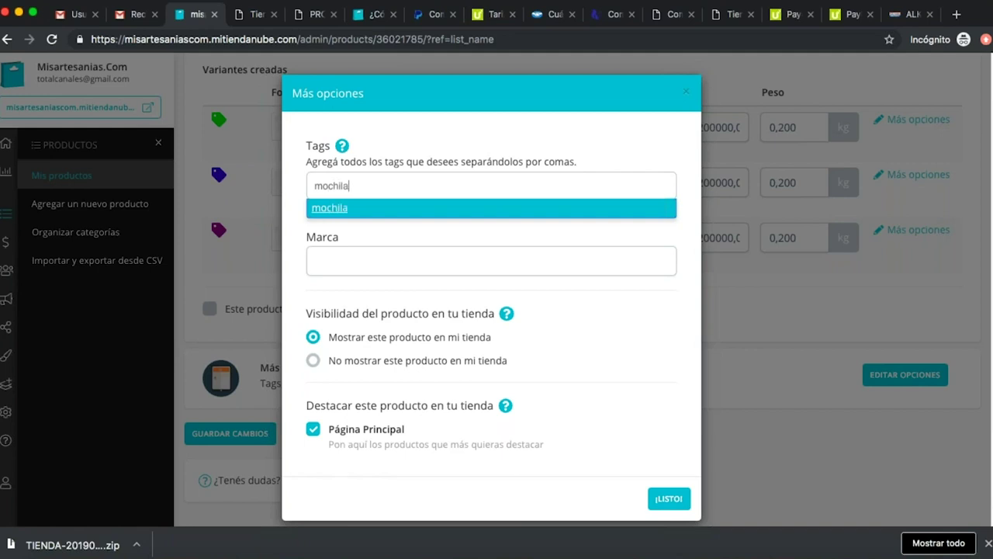
{"action": "key", "text": "Return"}
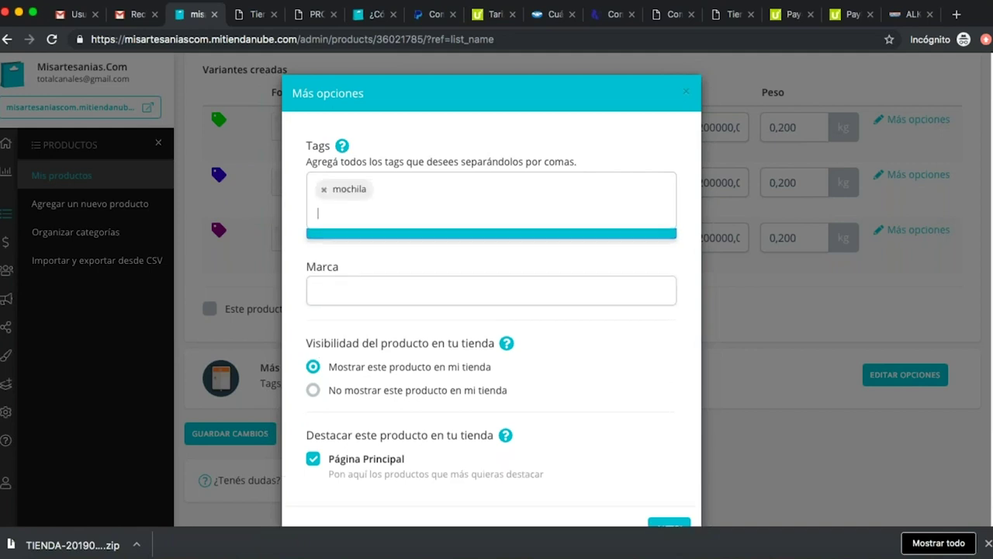
{"action": "type", "text": "wayuu"}
{"action": "key", "text": "Return"}
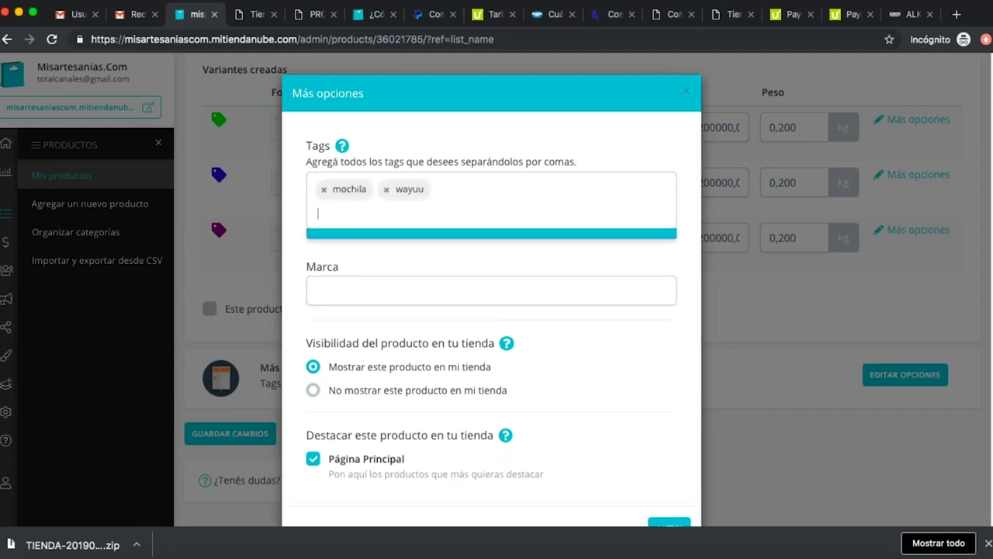
{"action": "type", "text": "guajira"}
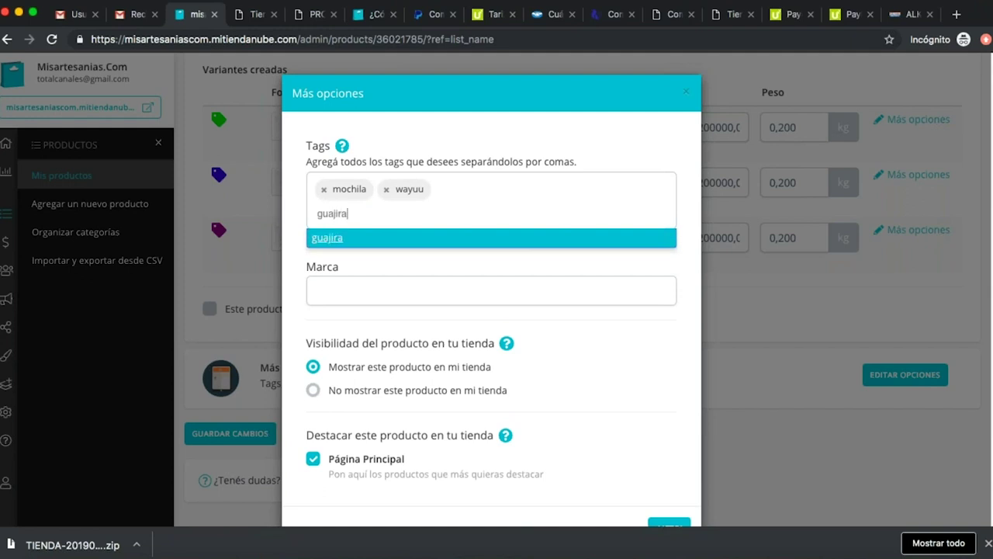
{"action": "key", "text": "Return"}
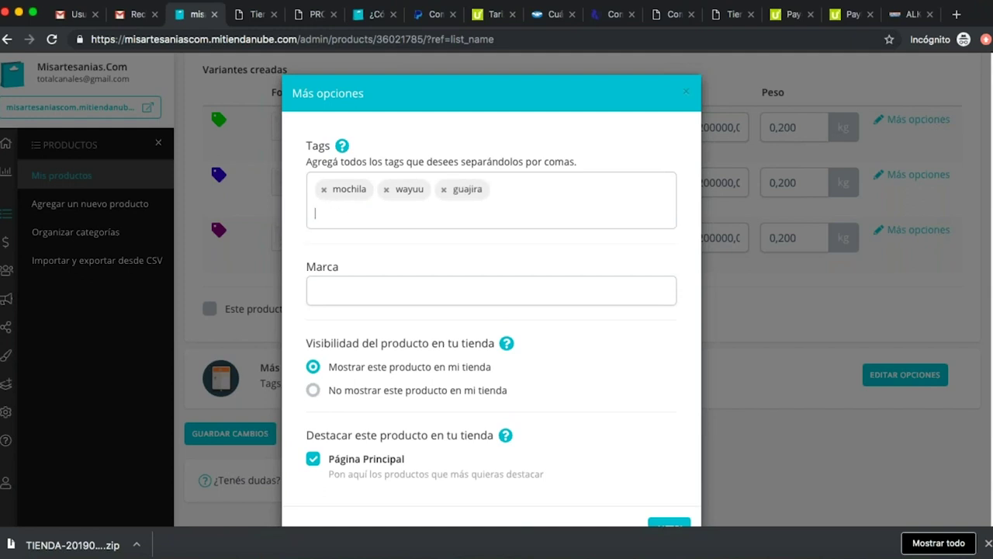
Set Mochila Wayuu to show in the store, keep Página Principal featured, and confirm.
{"action": "left_click", "coordinate": [393, 292]}
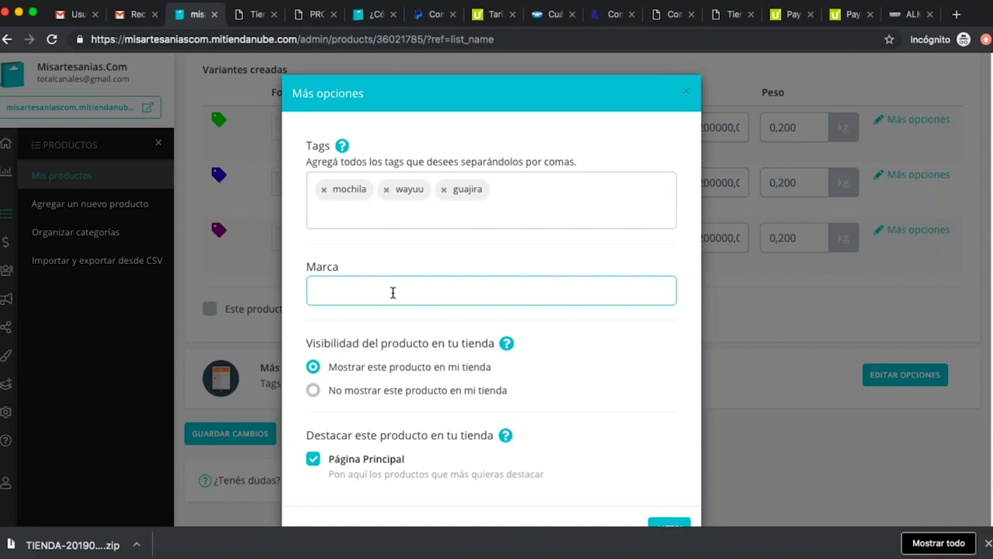
{"action": "scroll", "coordinate": [553, 333], "scroll_direction": "down", "scroll_amount": 1}
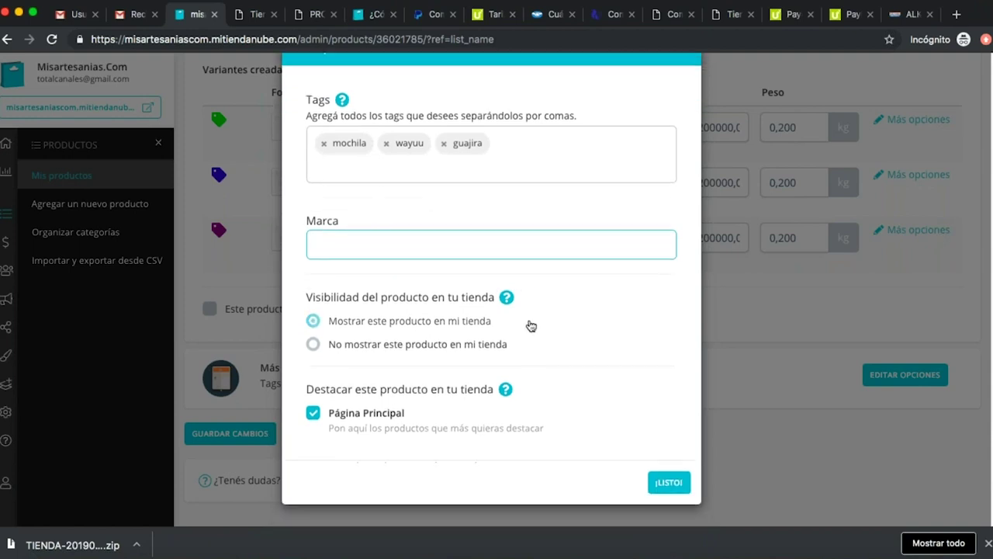
{"action": "left_click", "coordinate": [314, 345]}
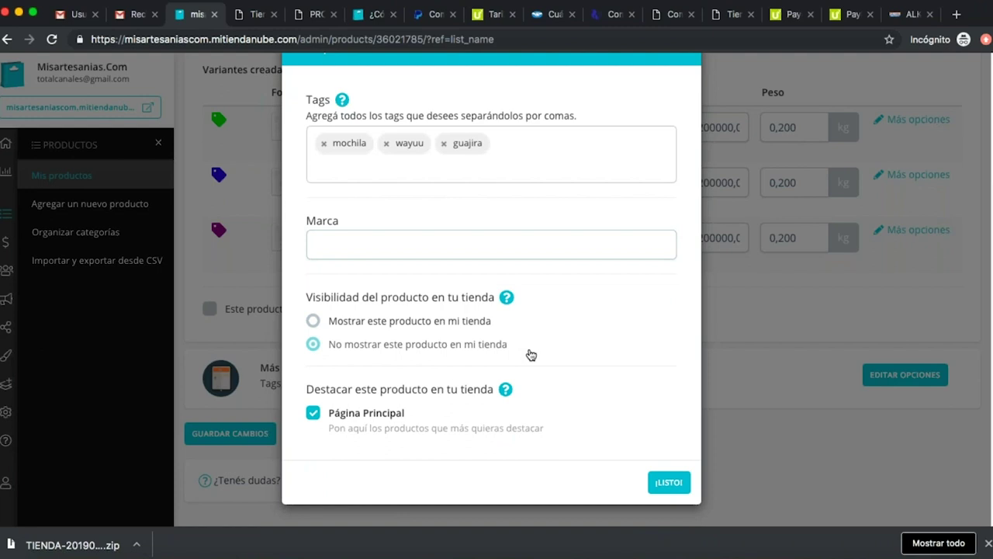
{"action": "left_click", "coordinate": [386, 327]}
{"action": "left_click", "coordinate": [363, 349]}
{"action": "left_click", "coordinate": [369, 327]}
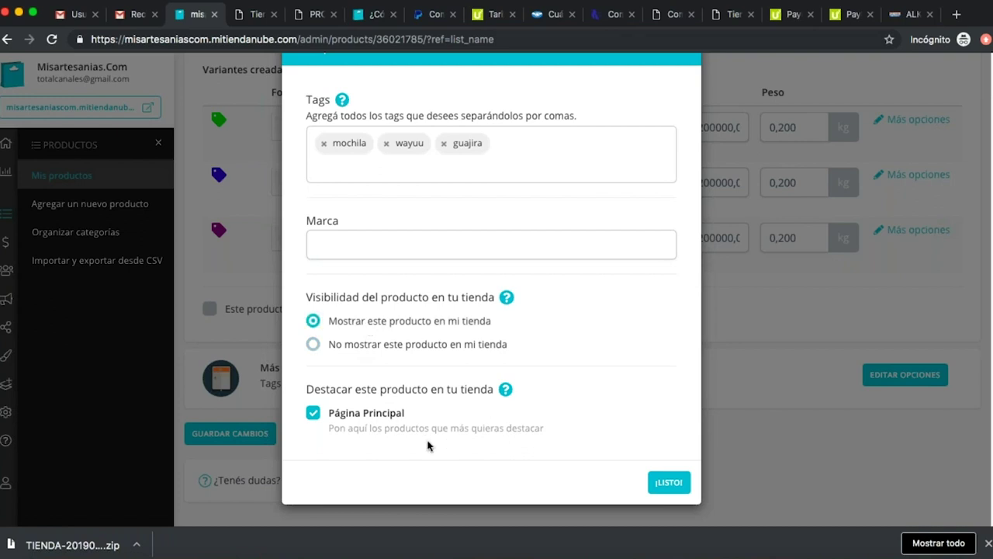
{"action": "left_click", "coordinate": [353, 412]}
{"action": "left_click", "coordinate": [353, 419]}
{"action": "left_click", "coordinate": [671, 481]}
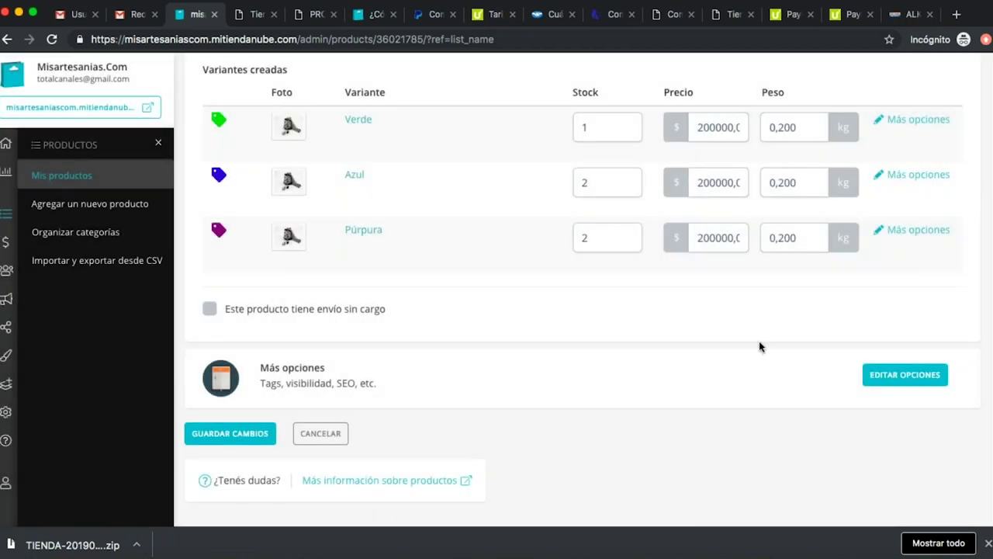
Save the product changes and open the Mochila Wayuu page in the live store.
{"action": "left_click", "coordinate": [259, 432]}
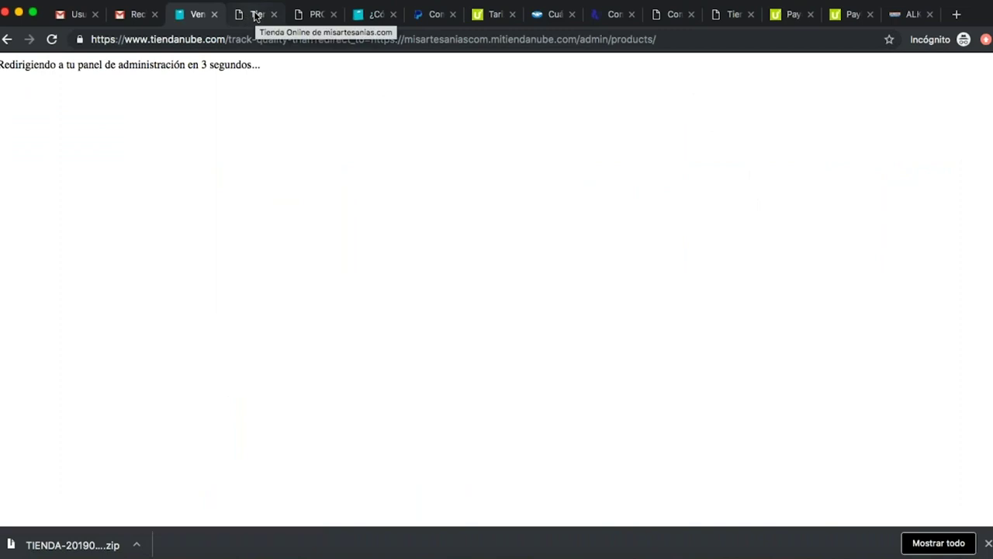
{"action": "left_click", "coordinate": [256, 14]}
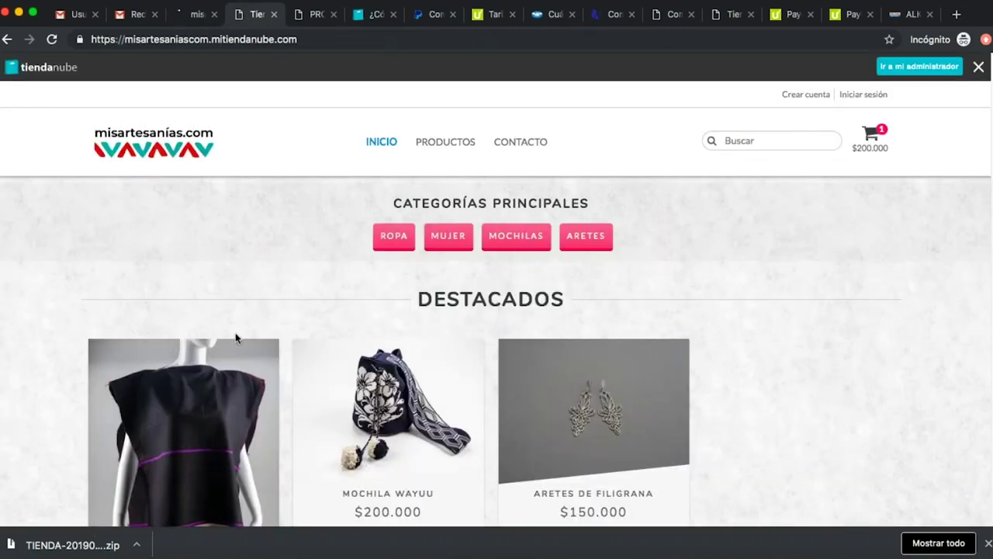
{"action": "left_click", "coordinate": [421, 402]}
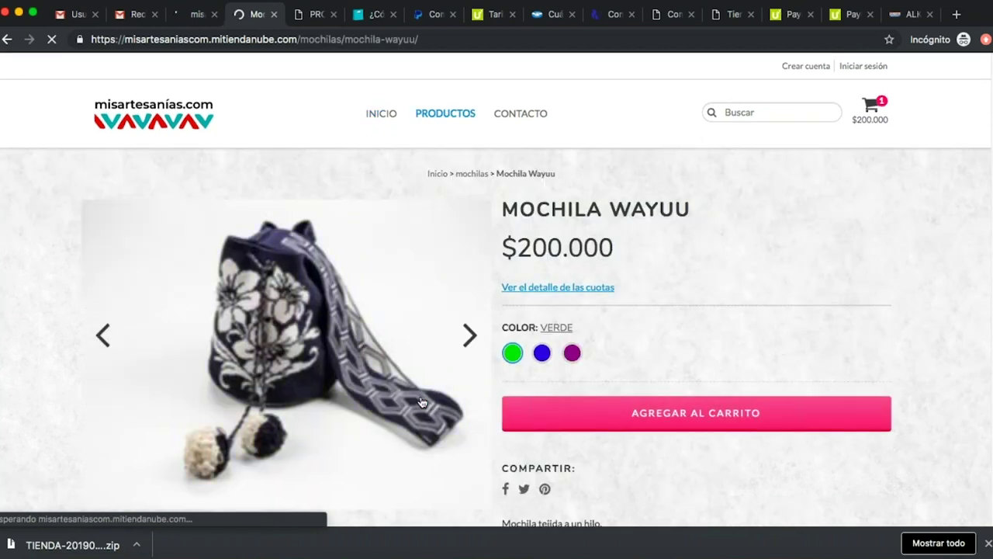
Check the new description and the blue, green and purple variant photos, then return to the admin.
{"action": "scroll", "coordinate": [421, 402], "scroll_direction": "down", "scroll_amount": 5}
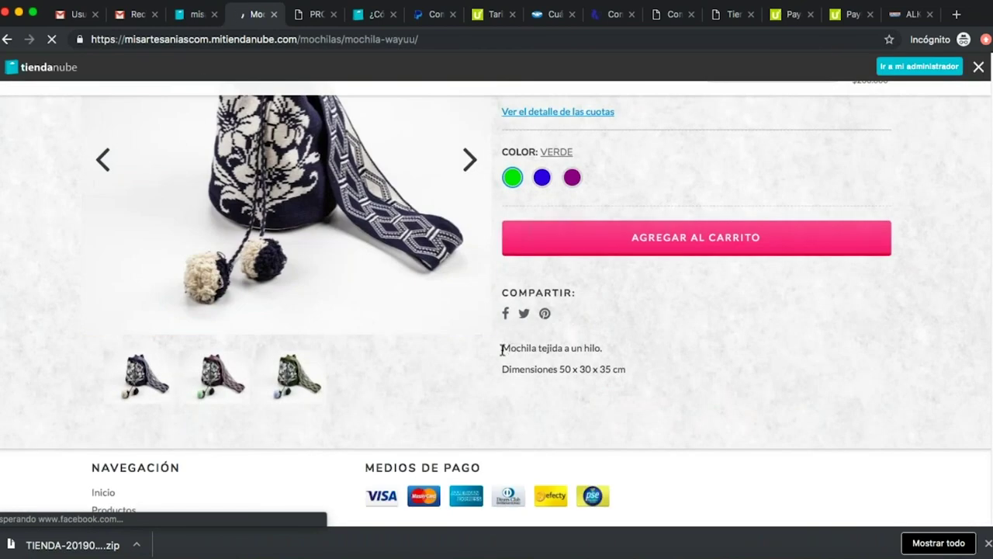
{"action": "left_click_drag", "start_coordinate": [501, 349], "coordinate": [700, 366]}
{"action": "left_click", "coordinate": [541, 202]}
{"action": "left_click", "coordinate": [512, 203]}
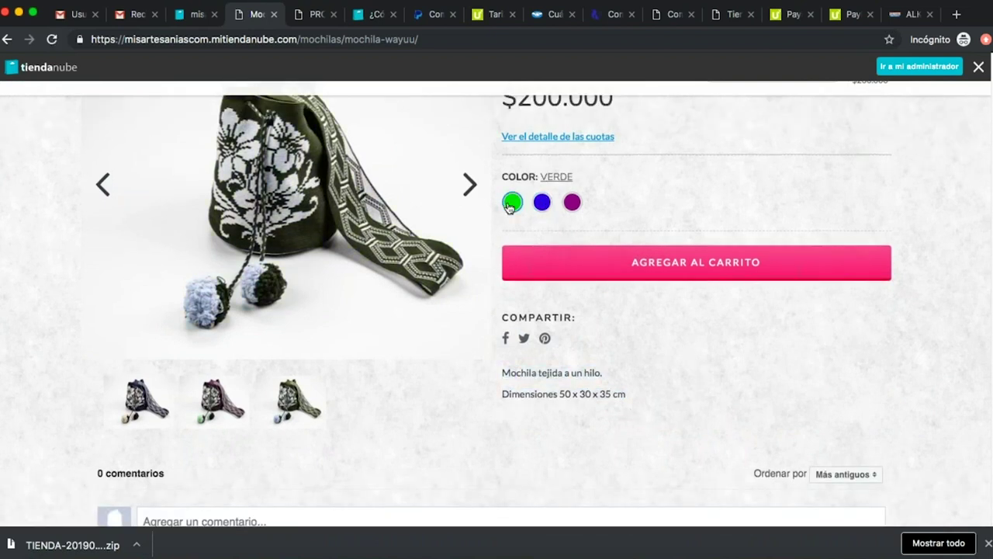
{"action": "left_click", "coordinate": [543, 204]}
{"action": "left_click", "coordinate": [570, 203]}
{"action": "scroll", "coordinate": [621, 307], "scroll_direction": "down", "scroll_amount": 1}
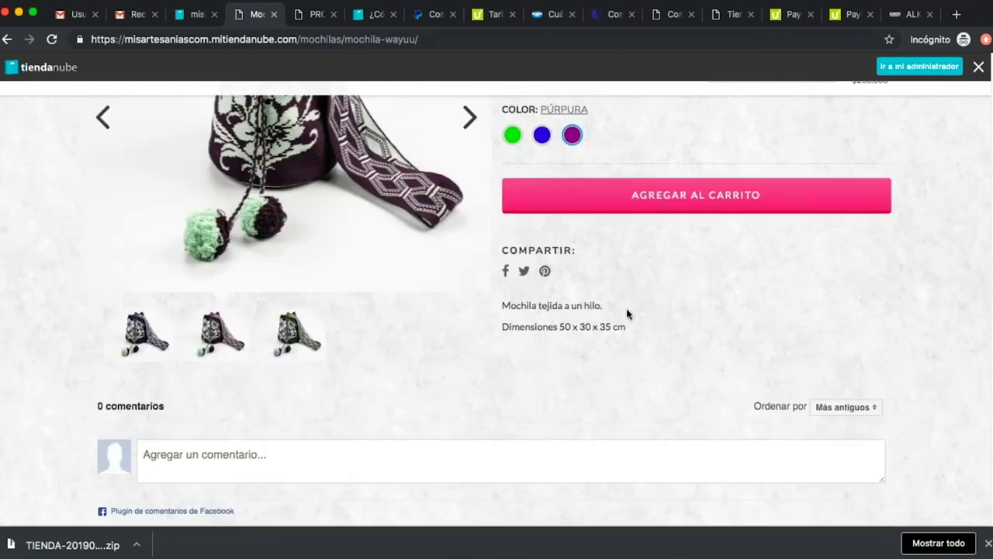
{"action": "scroll", "coordinate": [627, 308], "scroll_direction": "down", "scroll_amount": 1}
{"action": "scroll", "coordinate": [626, 308], "scroll_direction": "up", "scroll_amount": 4}
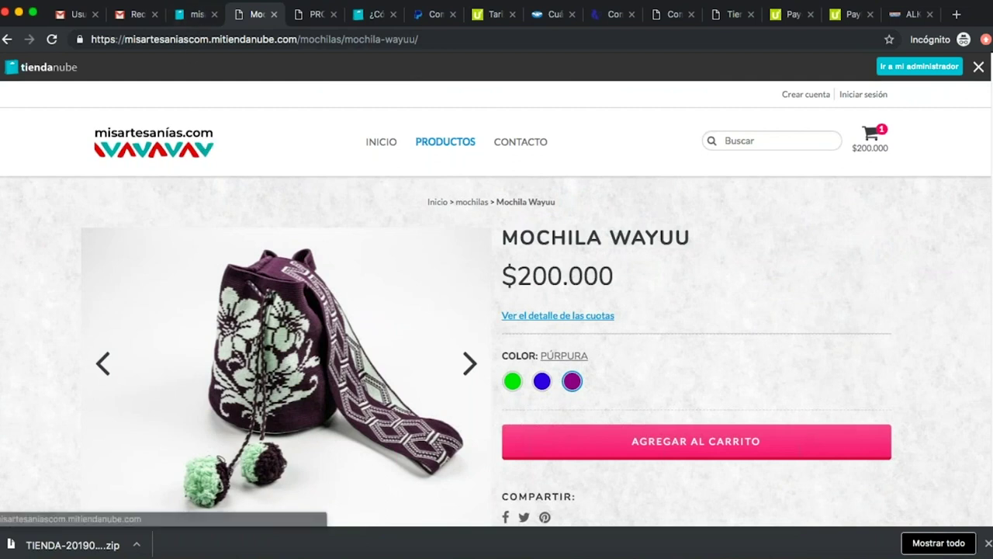
{"action": "left_click", "coordinate": [195, 17]}
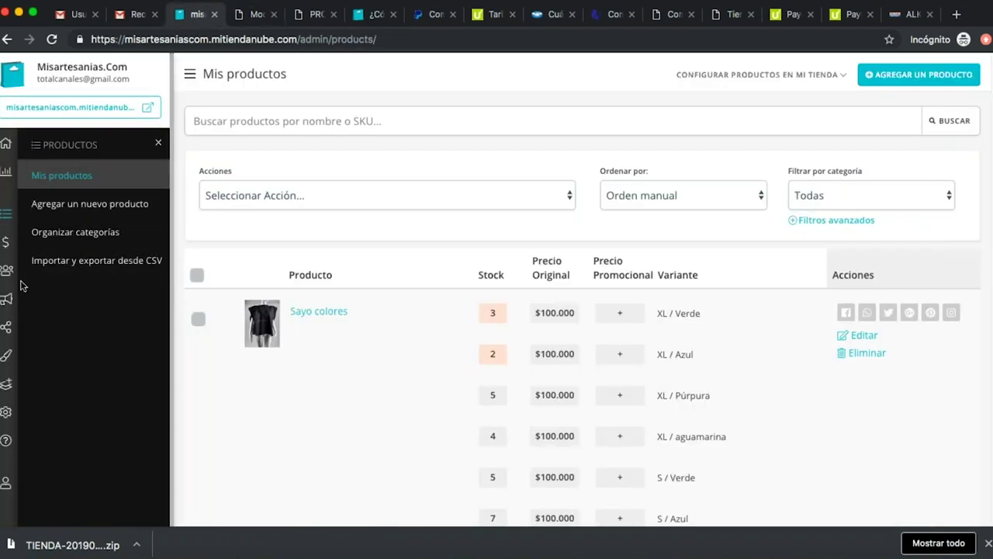
Open the theme's Tipo de letra settings and try Open Sans and Droid Sans as heading fonts.
{"action": "left_click", "coordinate": [5, 357]}
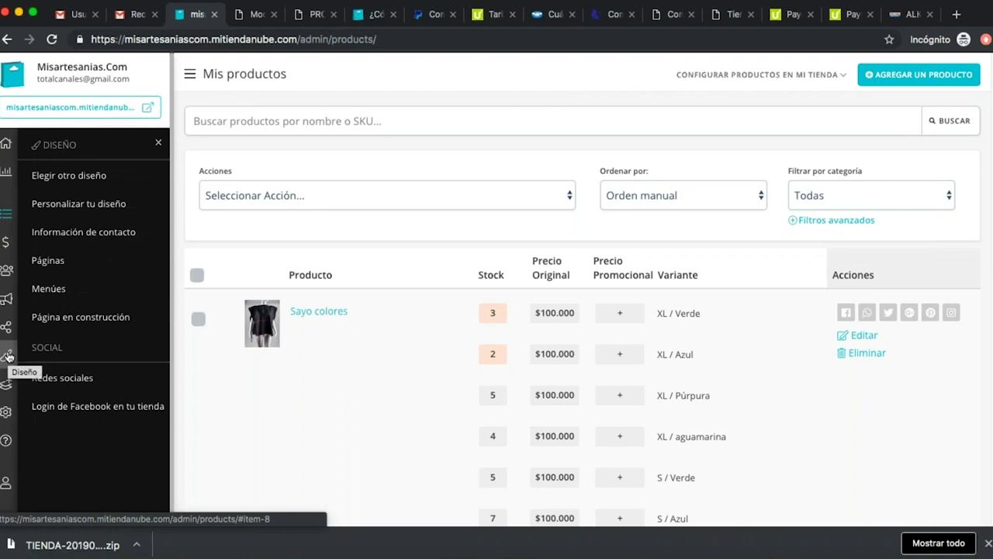
{"action": "left_click", "coordinate": [128, 211]}
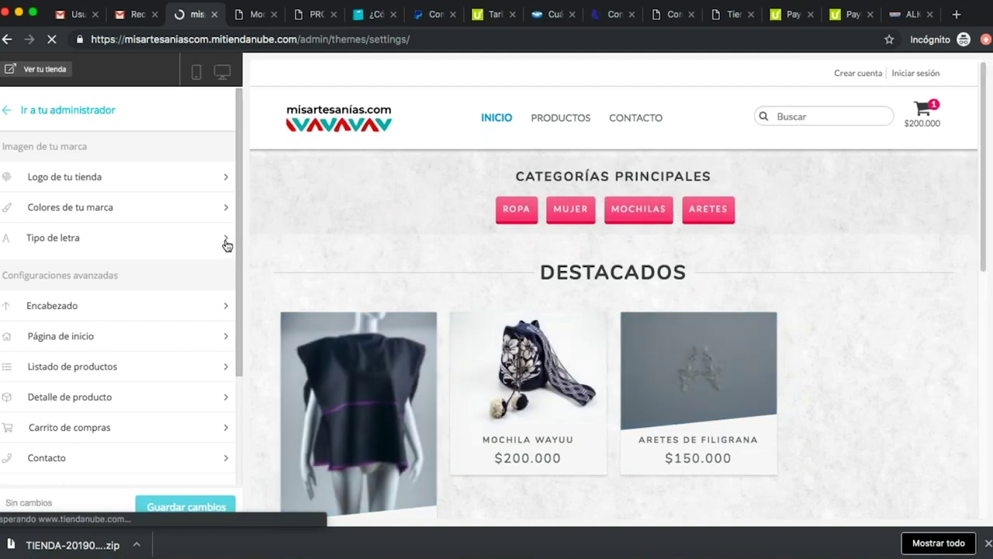
{"action": "left_click", "coordinate": [226, 245]}
{"action": "left_click", "coordinate": [135, 187]}
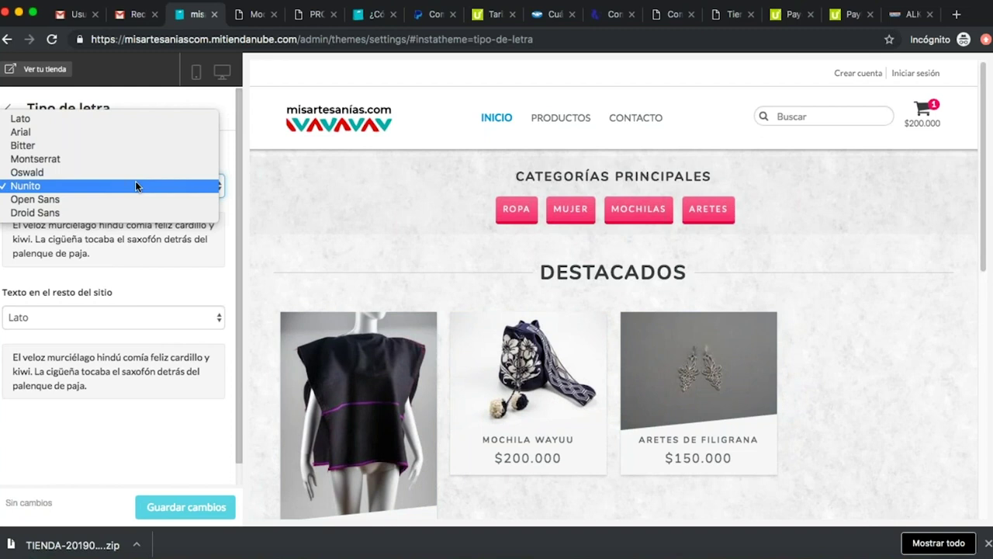
{"action": "left_click", "coordinate": [124, 199]}
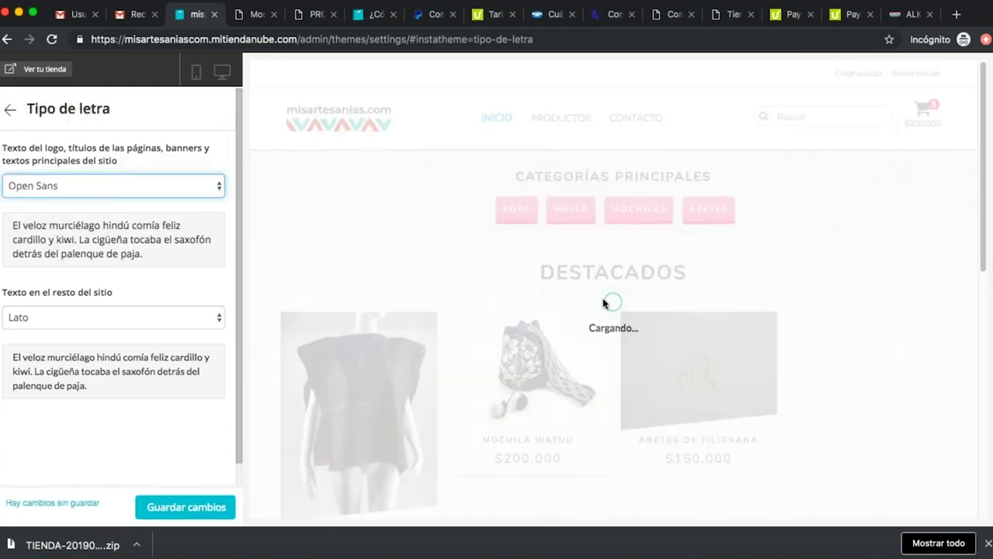
{"action": "left_click", "coordinate": [134, 187]}
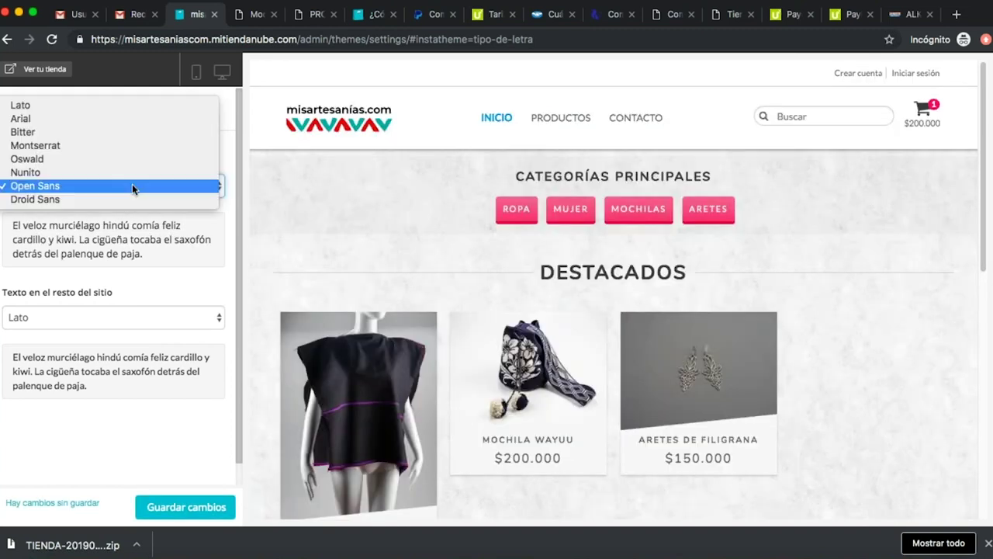
{"action": "left_click", "coordinate": [92, 200]}
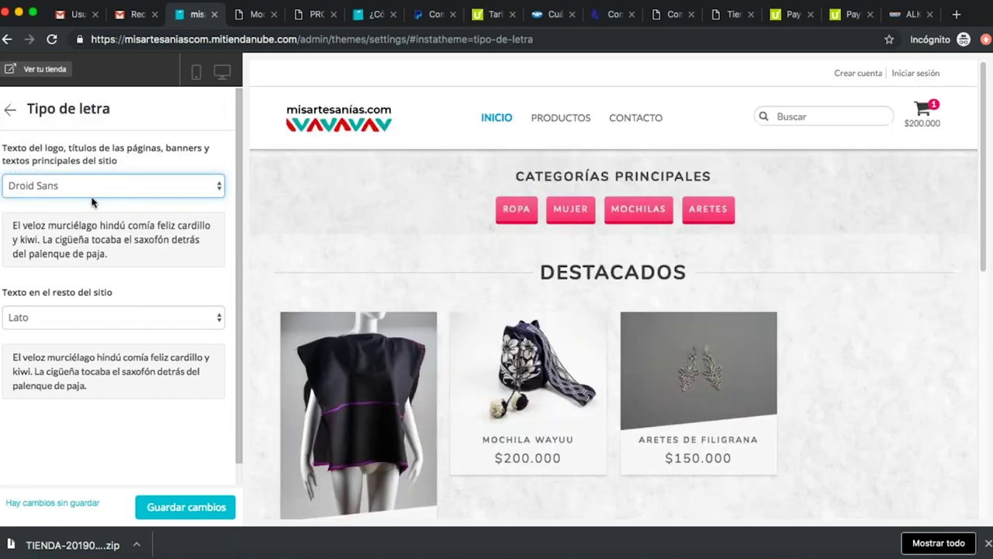
Set the rest-of-site font to Lato after trying Bitter, set headings to Lato, and save.
{"action": "mouse_move", "coordinate": [563, 120]}
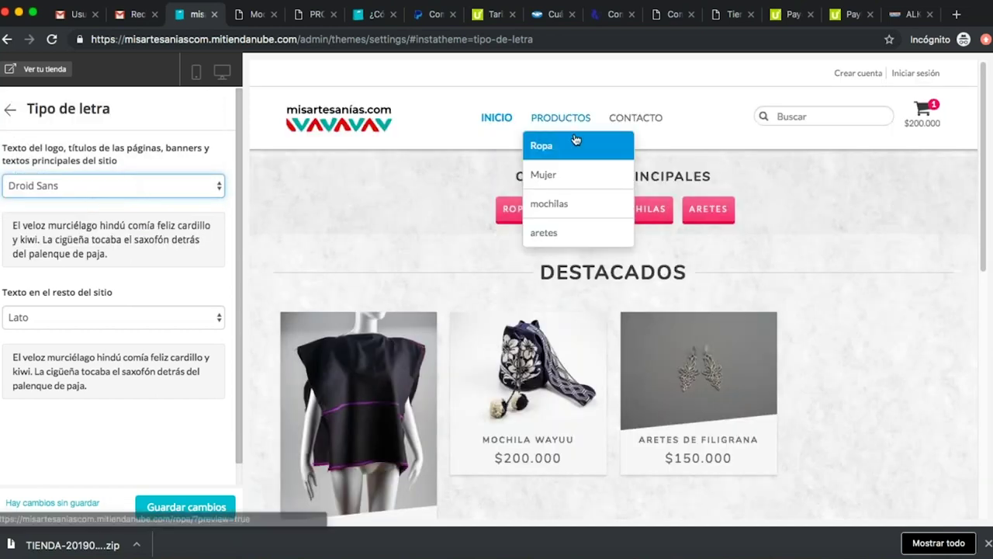
{"action": "left_click", "coordinate": [161, 318]}
{"action": "left_click", "coordinate": [128, 345]}
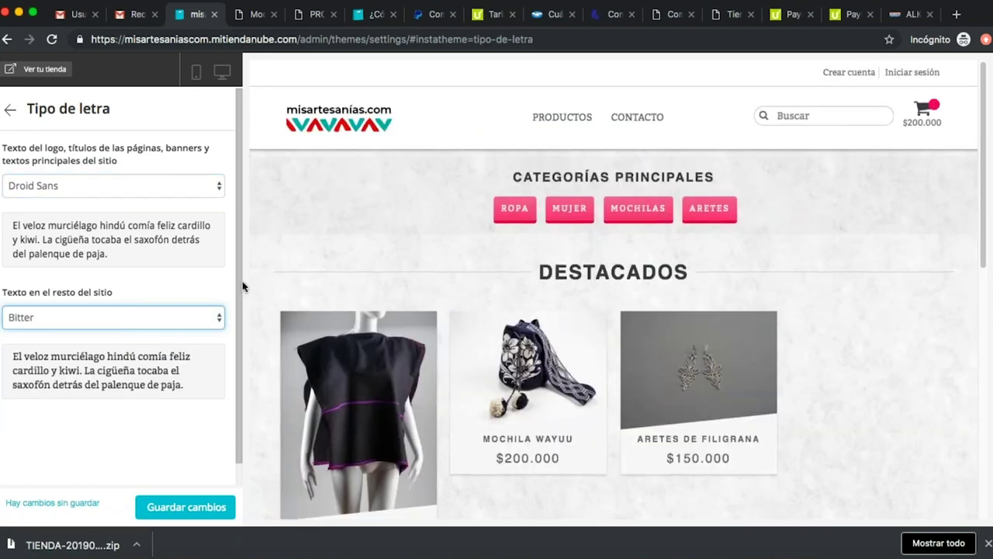
{"action": "left_click", "coordinate": [136, 318]}
{"action": "left_click", "coordinate": [131, 288]}
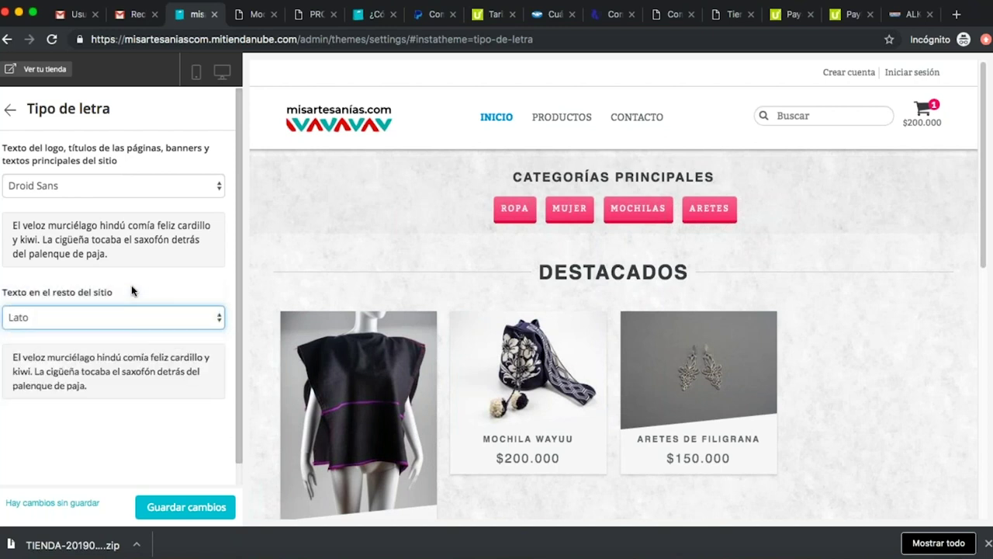
{"action": "left_click", "coordinate": [143, 184]}
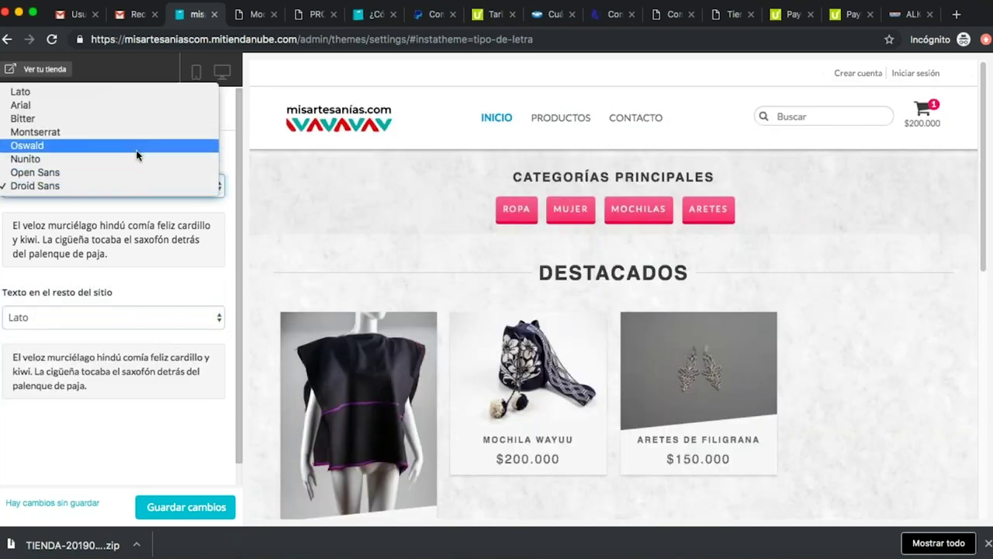
{"action": "left_click", "coordinate": [138, 91]}
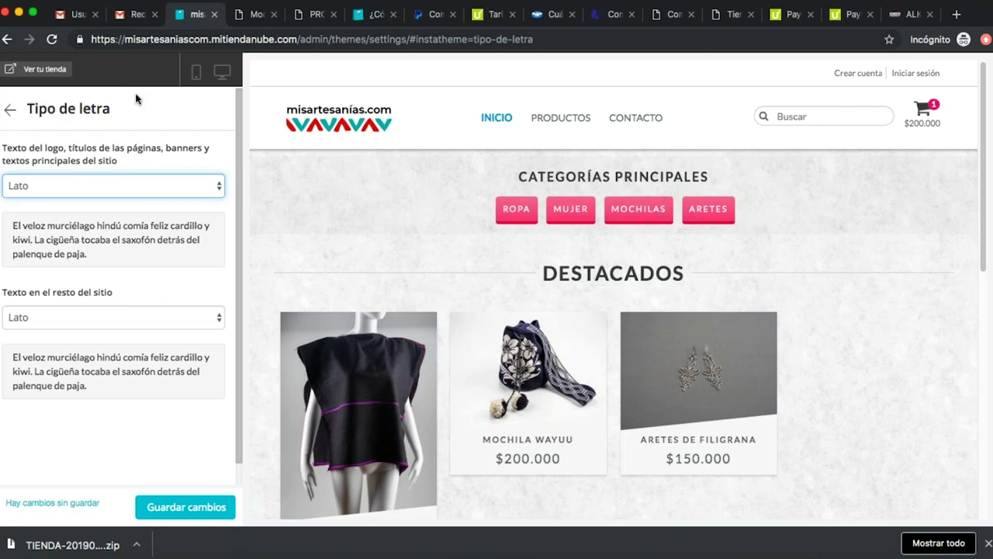
{"action": "left_click", "coordinate": [191, 506]}
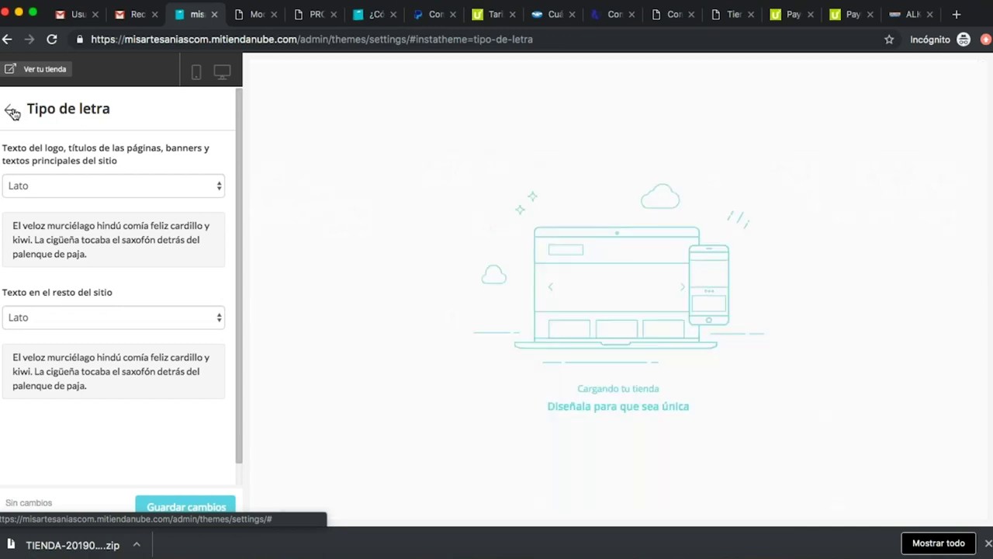
In the Encabezado settings, choose the no-pattern tile under 'Sino, elige una trama de fondo' and save.
{"action": "left_click", "coordinate": [12, 112]}
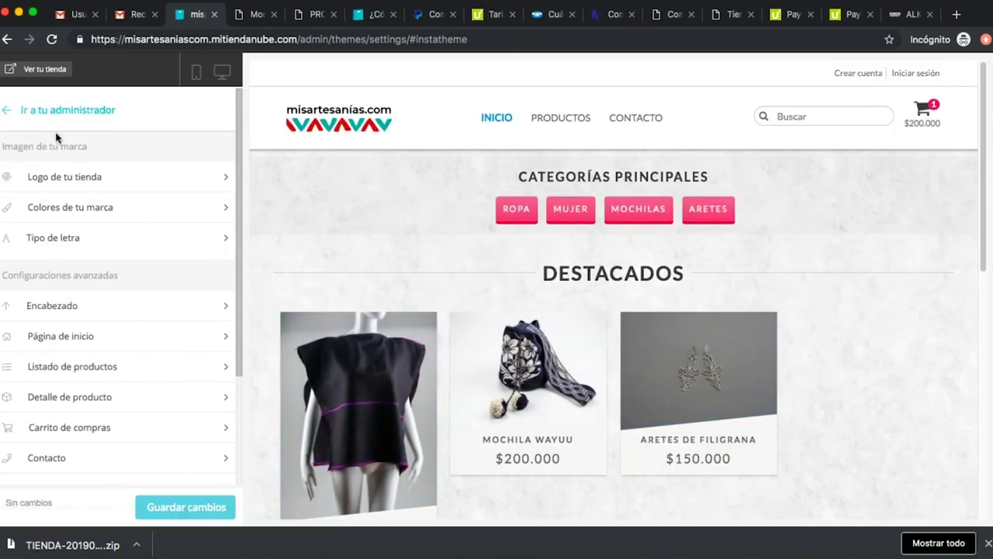
{"action": "scroll", "coordinate": [117, 300], "scroll_direction": "down", "scroll_amount": 1}
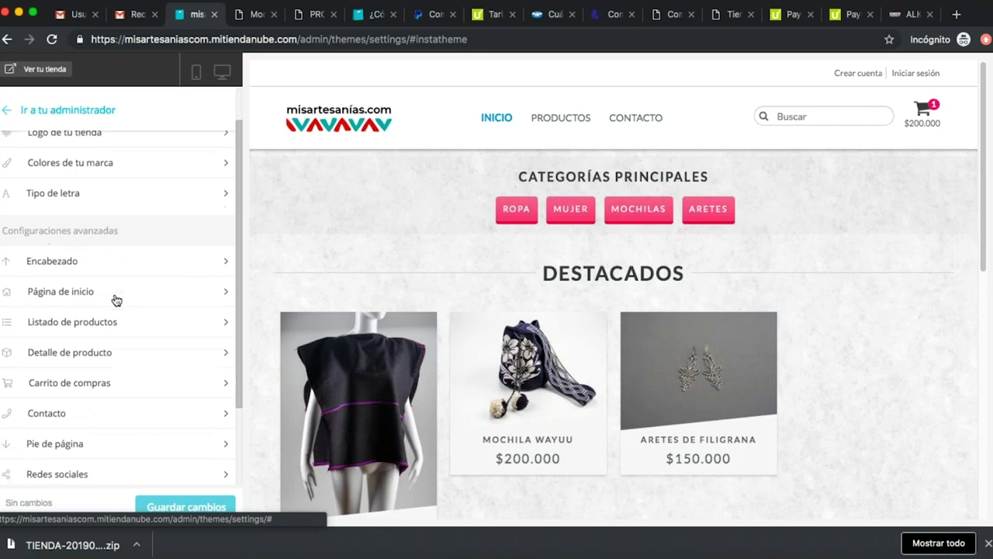
{"action": "left_click", "coordinate": [141, 267]}
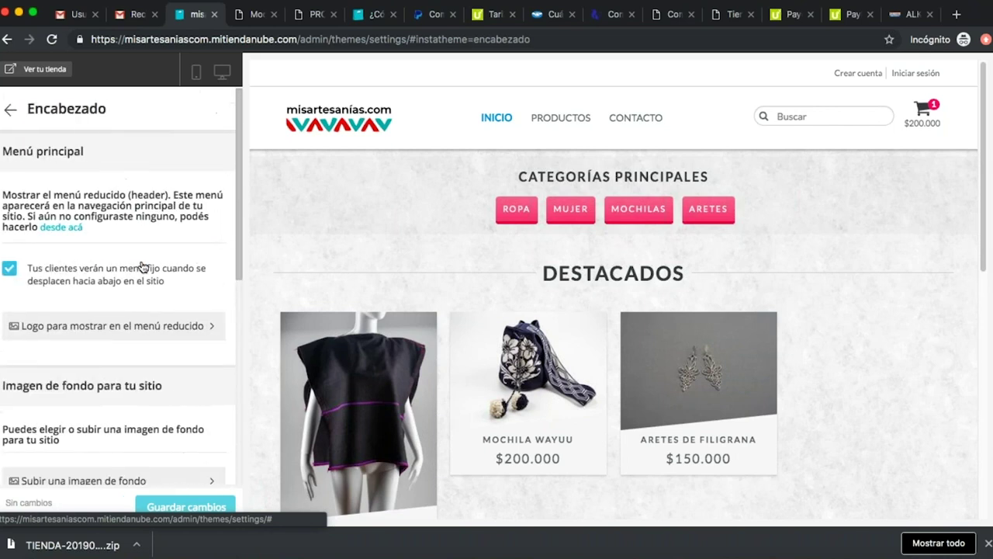
{"action": "scroll", "coordinate": [166, 283], "scroll_direction": "down", "scroll_amount": 1}
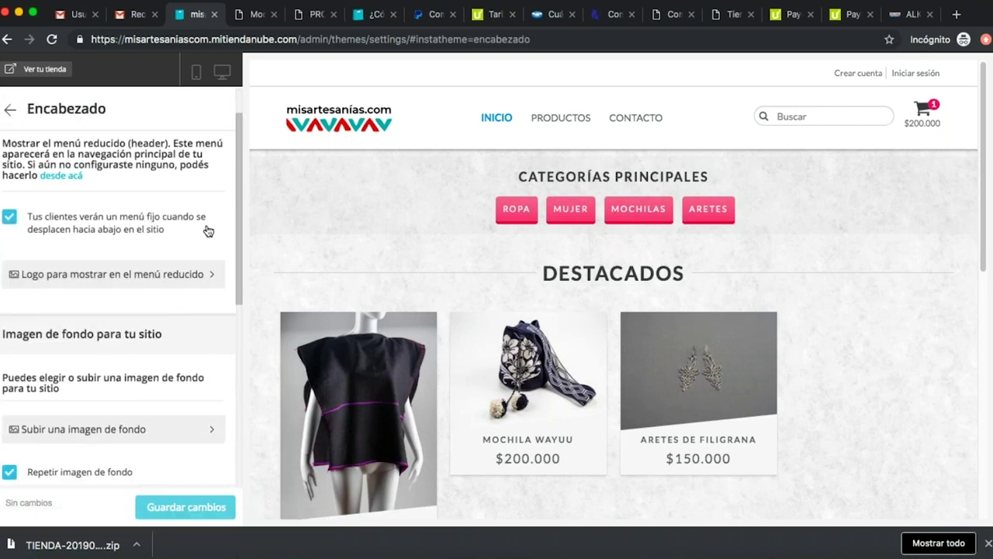
{"action": "scroll", "coordinate": [163, 334], "scroll_direction": "down", "scroll_amount": 4}
{"action": "scroll", "coordinate": [161, 280], "scroll_direction": "down", "scroll_amount": 3}
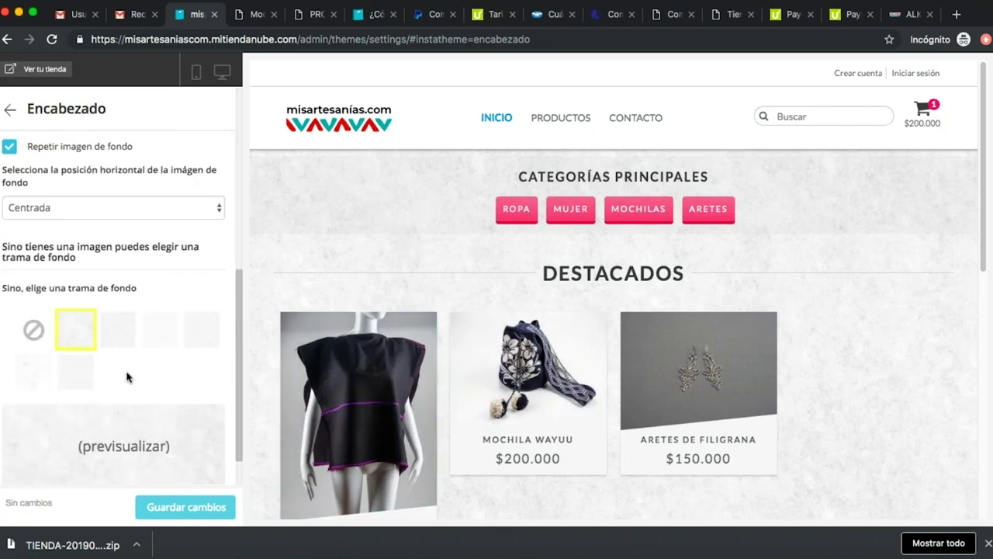
{"action": "left_click", "coordinate": [33, 331]}
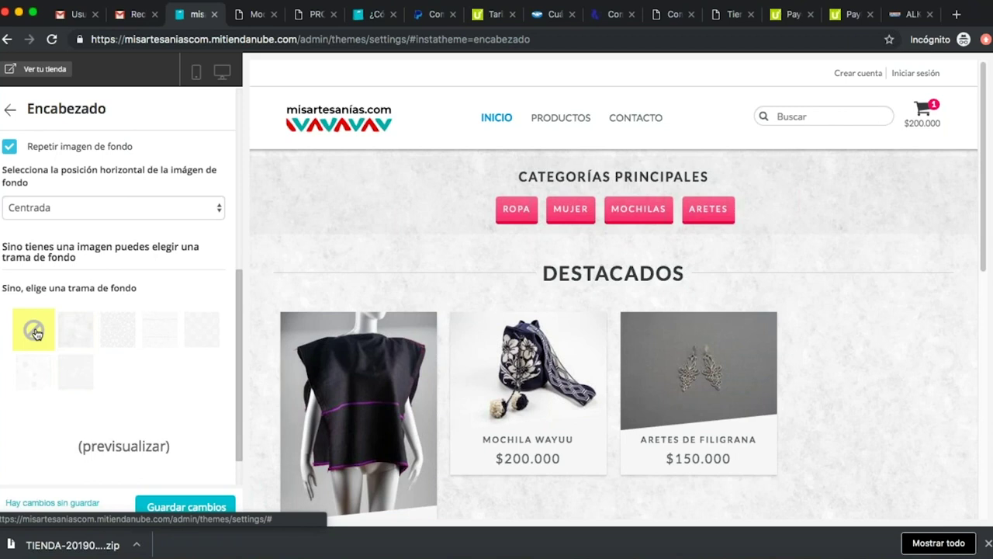
{"action": "scroll", "coordinate": [182, 284], "scroll_direction": "down", "scroll_amount": 1}
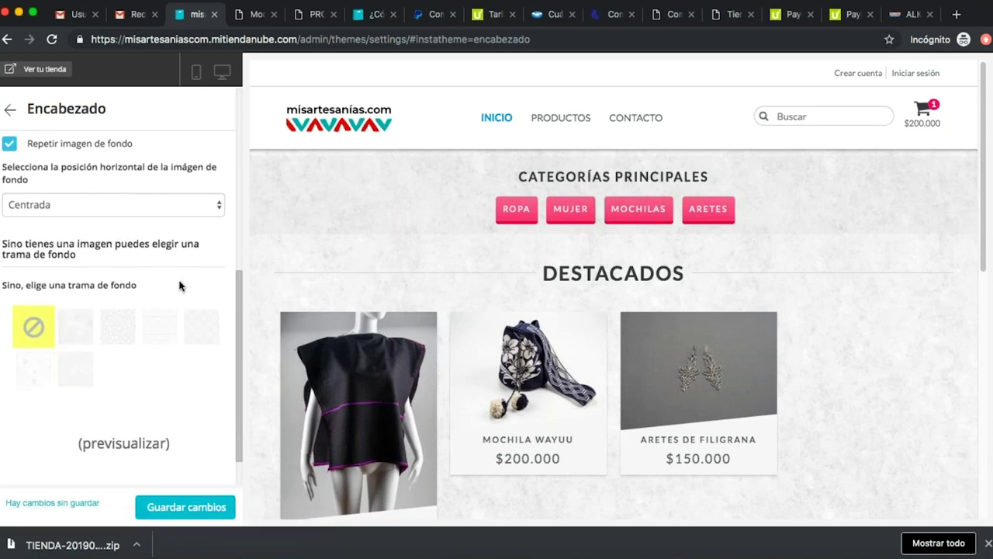
{"action": "left_click", "coordinate": [199, 505]}
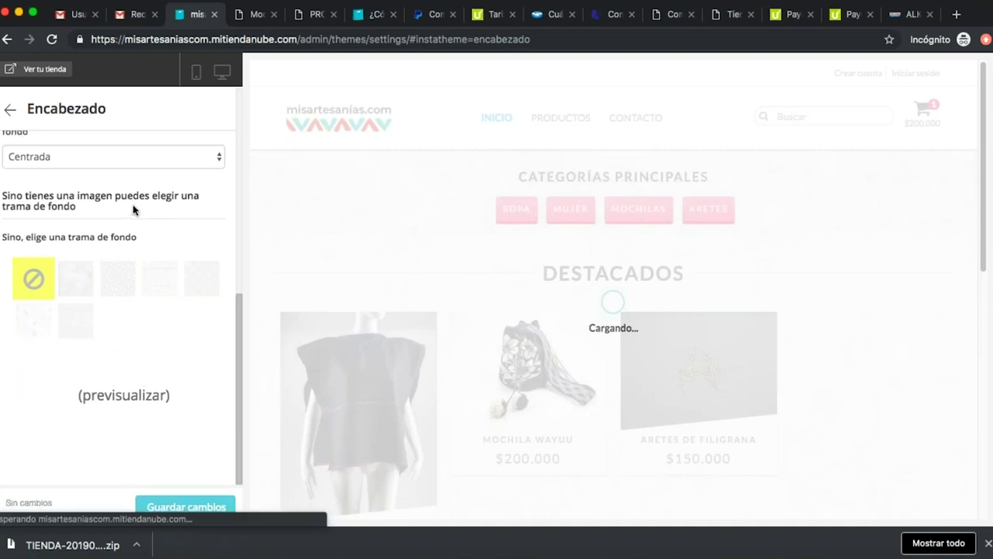
{"action": "scroll", "coordinate": [117, 205], "scroll_direction": "up", "scroll_amount": 5}
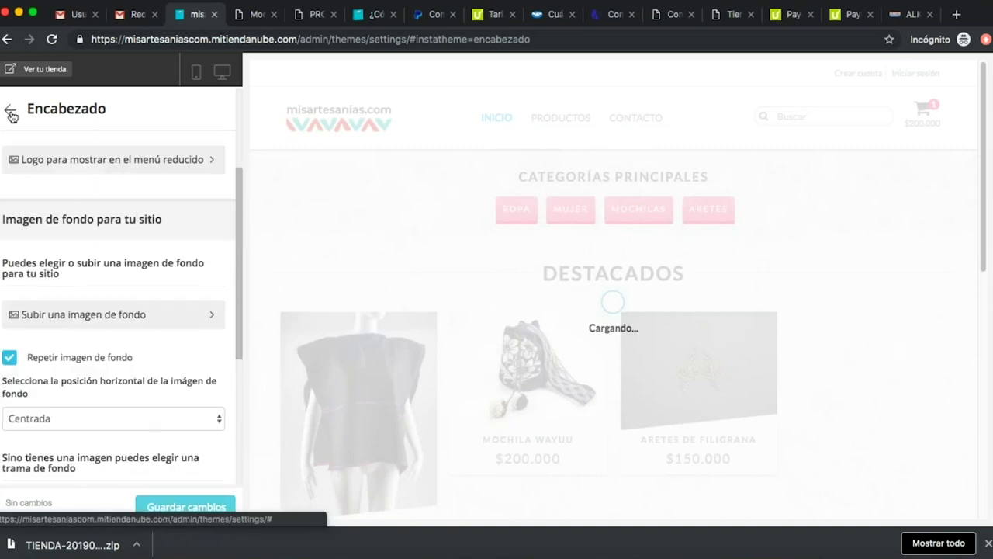